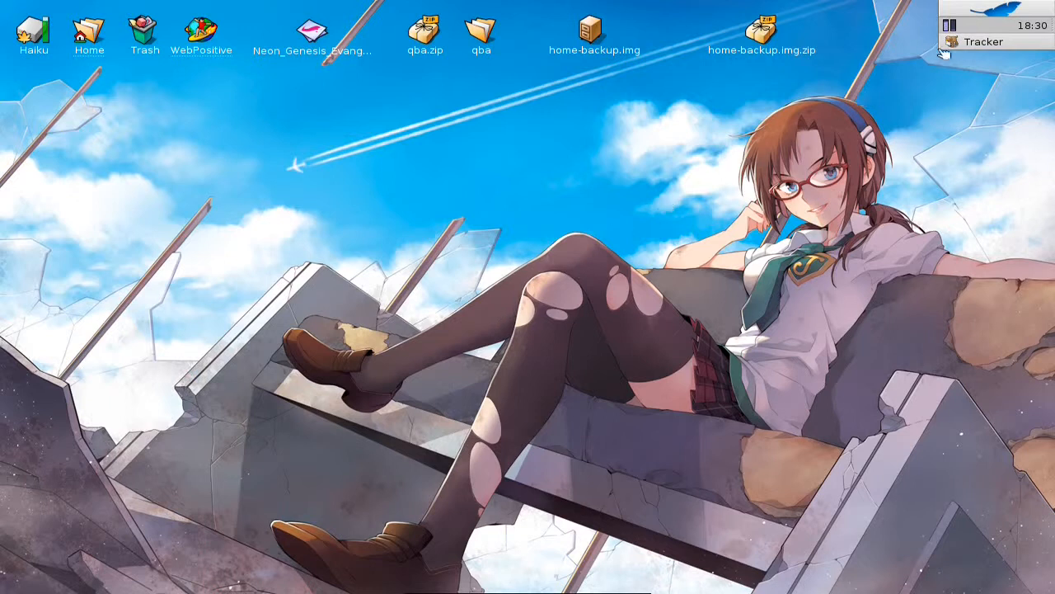
Launch WonderBrush from the installed applications.
{"action": "left_click", "coordinate": [1000, 11]}
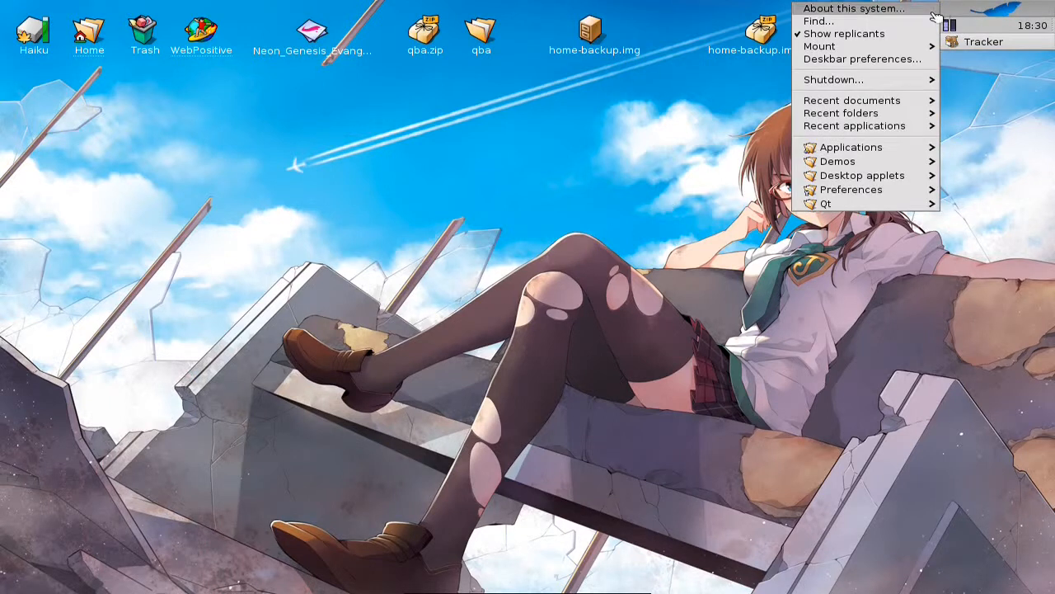
{"action": "mouse_move", "coordinate": [895, 149]}
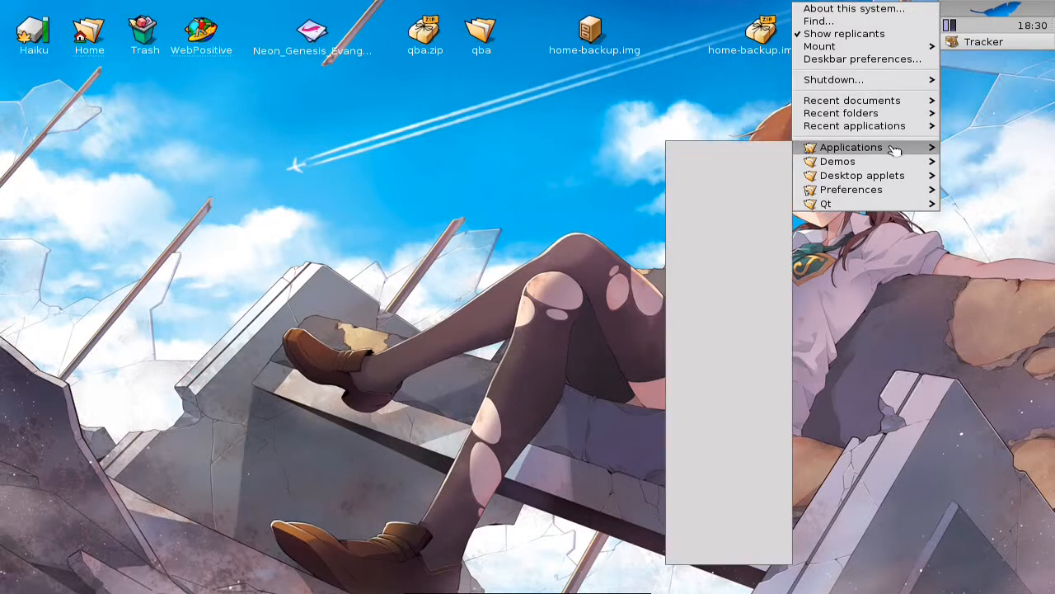
{"action": "left_click", "coordinate": [711, 558]}
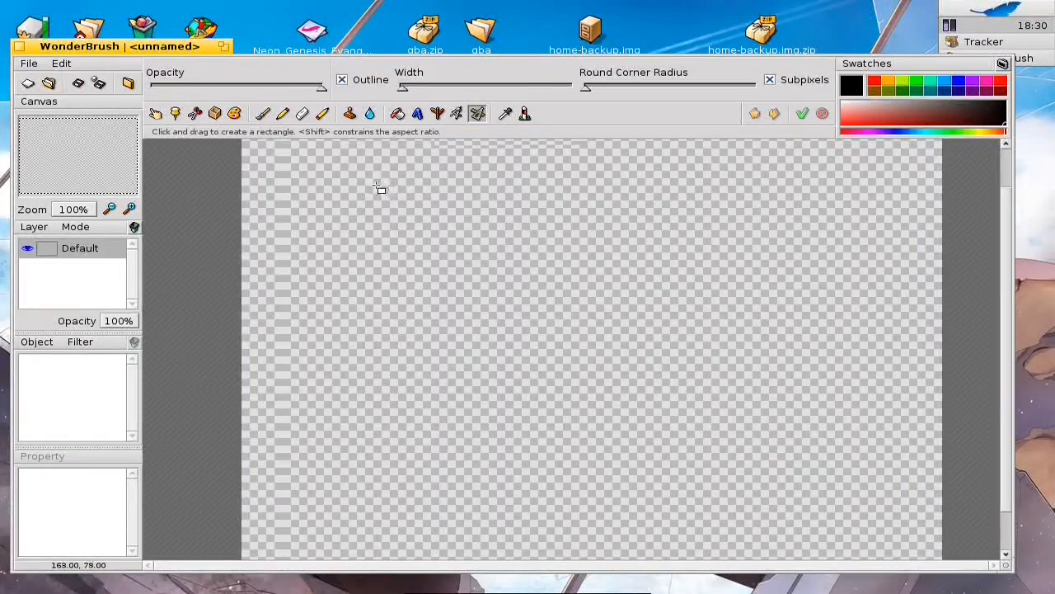
Draw a large rectangle on the Default layer, shift it towards the canvas centre, and turn off its outline so it is filled.
{"action": "left_click_drag", "start_coordinate": [345, 175], "coordinate": [703, 414]}
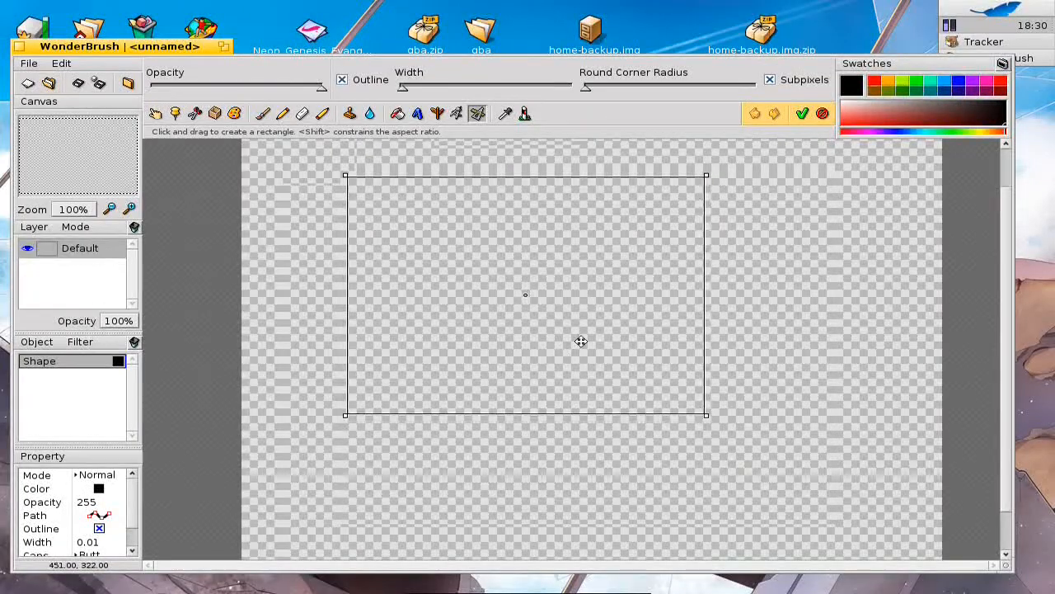
{"action": "left_click_drag", "start_coordinate": [503, 286], "coordinate": [541, 325]}
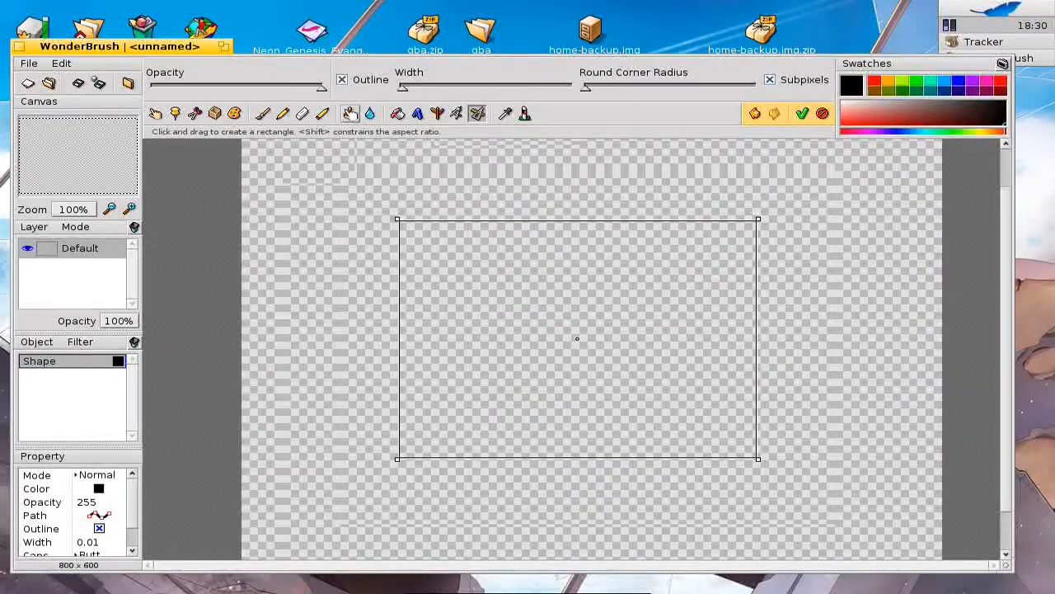
{"action": "left_click", "coordinate": [343, 80]}
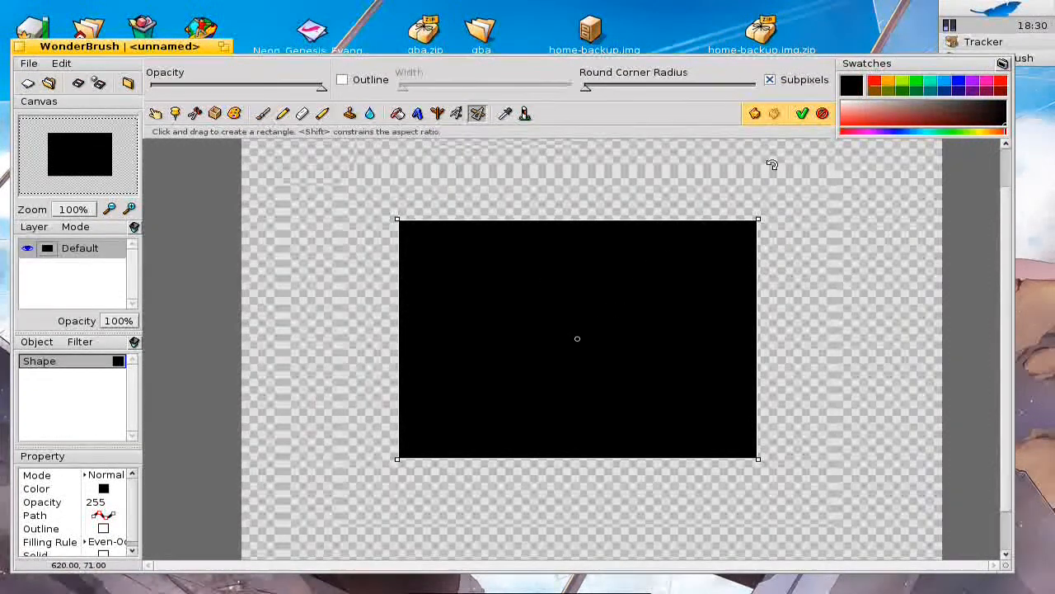
Recolour the large rectangle to a neutral light grey and deselect the shape.
{"action": "left_click", "coordinate": [902, 112]}
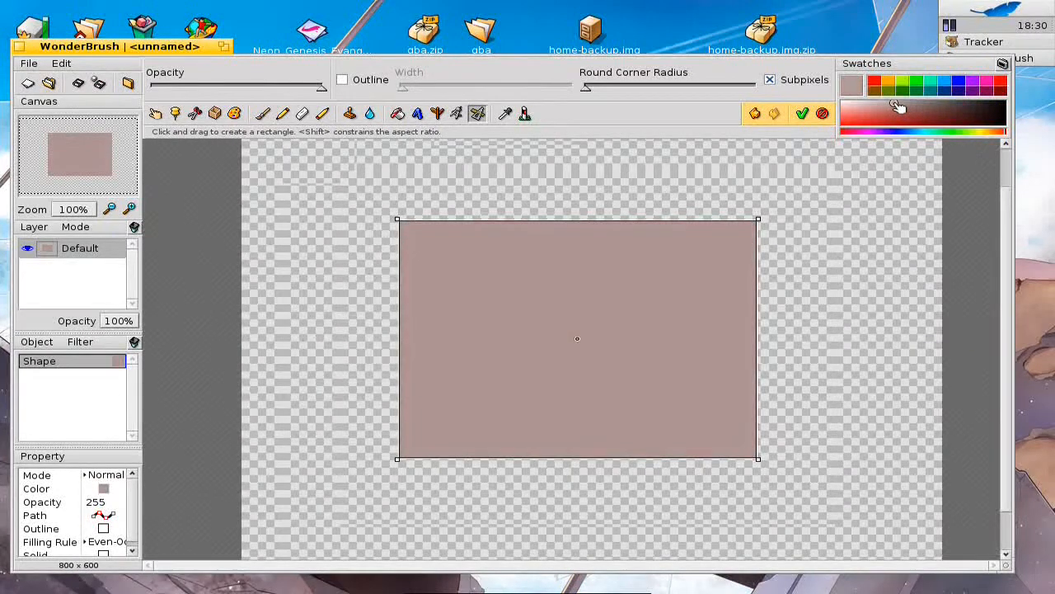
{"action": "left_click", "coordinate": [903, 104]}
{"action": "left_click", "coordinate": [897, 104]}
{"action": "left_click", "coordinate": [883, 105]}
{"action": "left_click", "coordinate": [881, 104]}
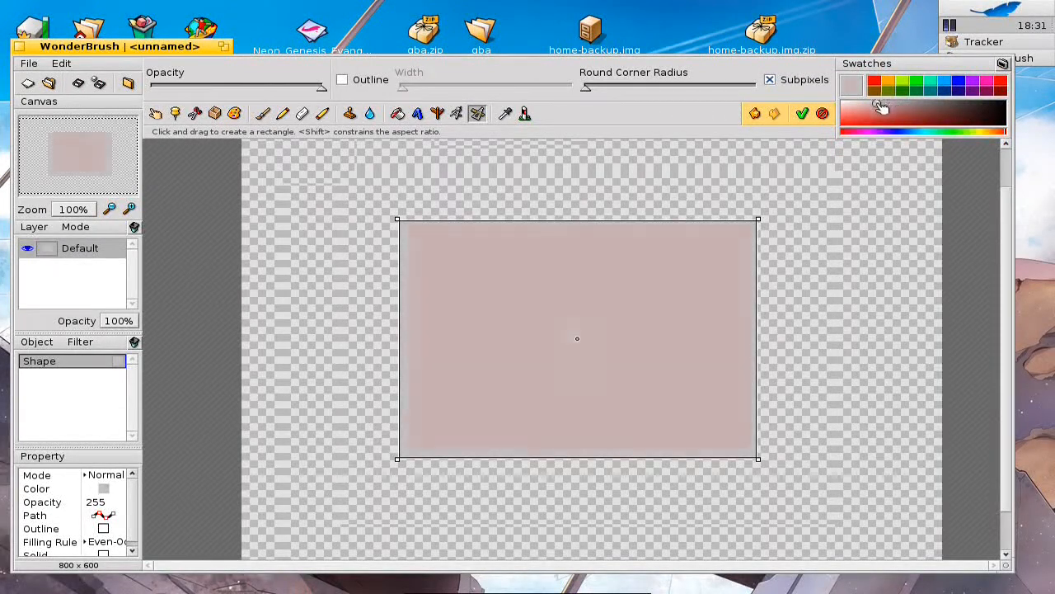
{"action": "left_click", "coordinate": [881, 103]}
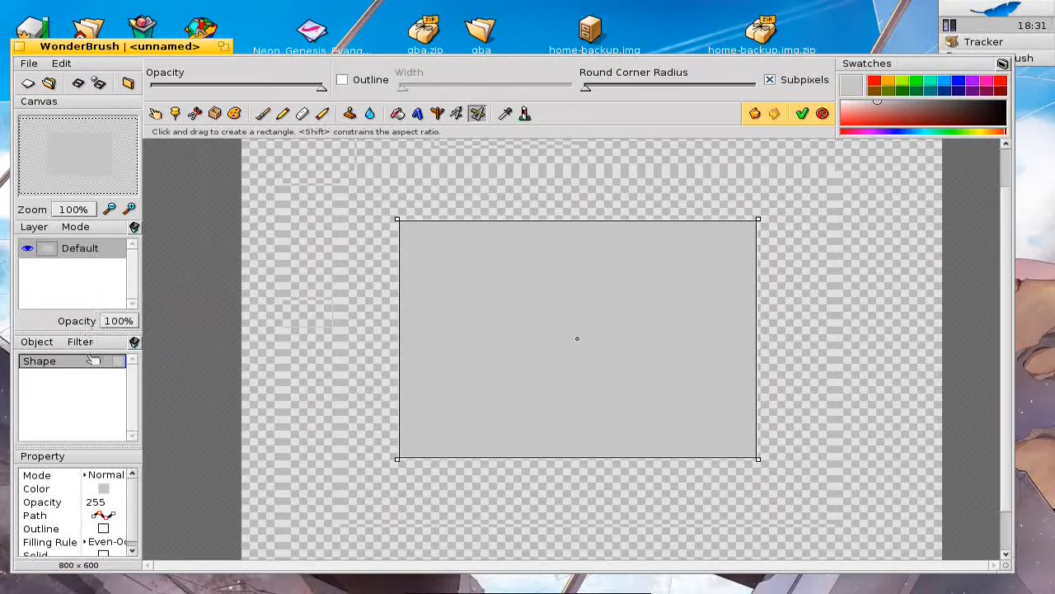
{"action": "left_click", "coordinate": [80, 381]}
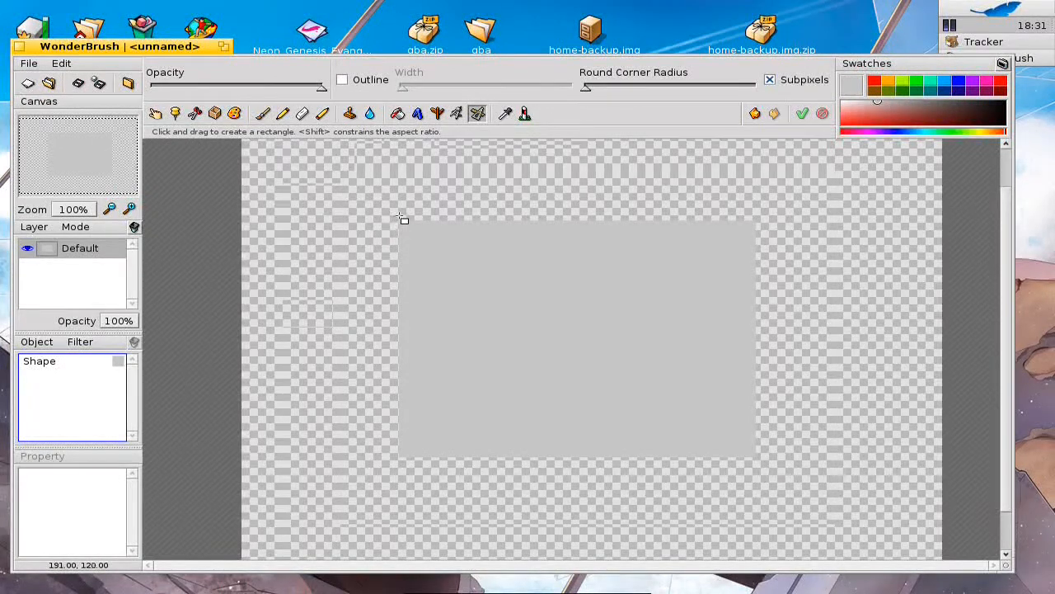
Add a new layer with a black rectangle slightly larger than the grey one, and place that layer beneath Default.
{"action": "right_click", "coordinate": [51, 246]}
{"action": "key", "text": "Escape"}
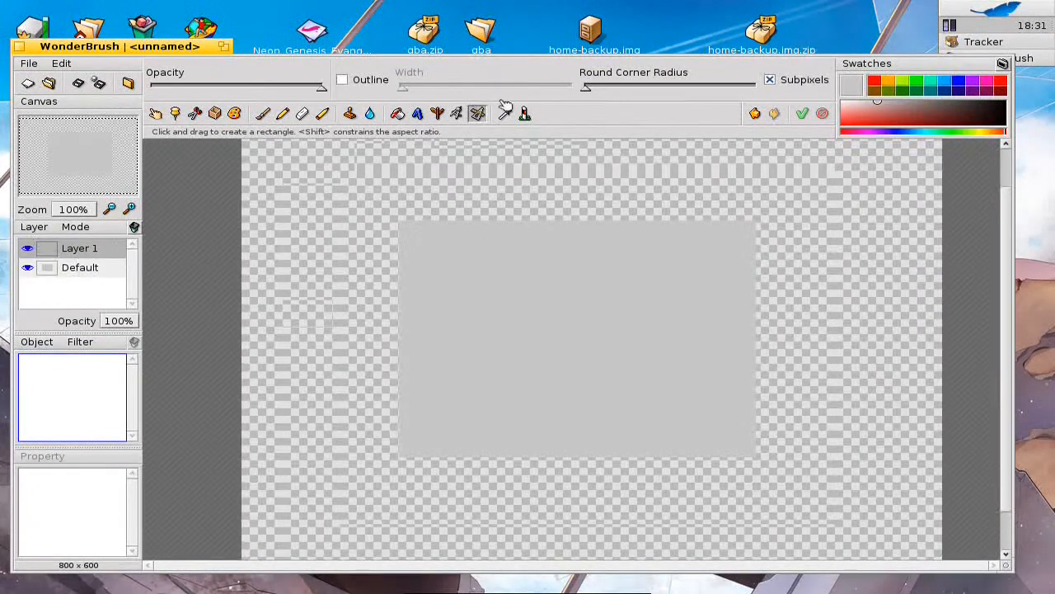
{"action": "left_click", "coordinate": [1002, 120]}
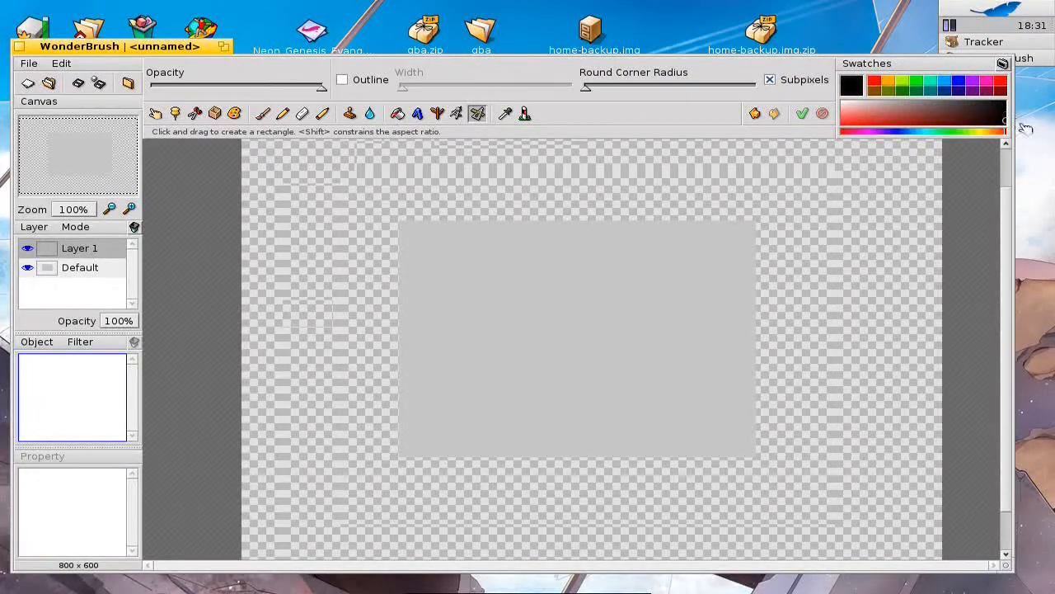
{"action": "left_click_drag", "start_coordinate": [392, 212], "coordinate": [774, 466]}
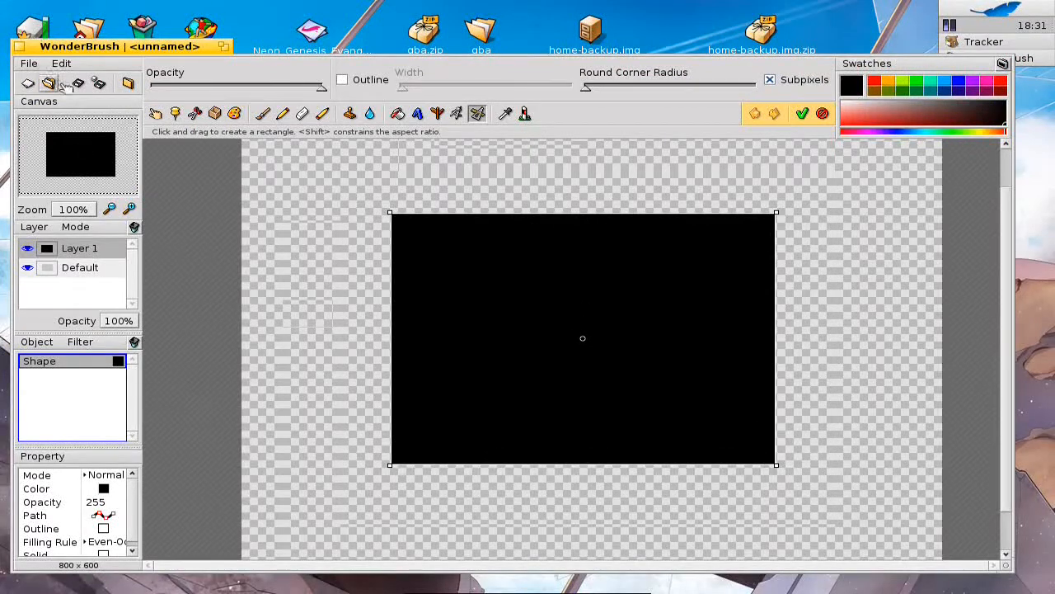
{"action": "left_click_drag", "start_coordinate": [74, 251], "coordinate": [80, 280]}
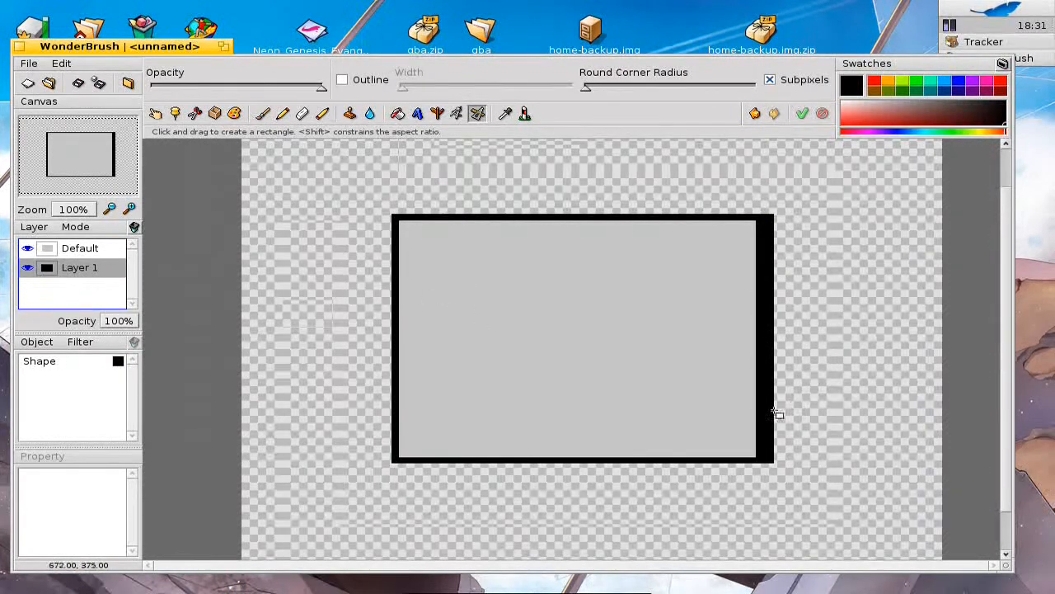
Edit the black rectangle's corner points so it shows only as a thin border around the light grey rectangle.
{"action": "left_click", "coordinate": [51, 362]}
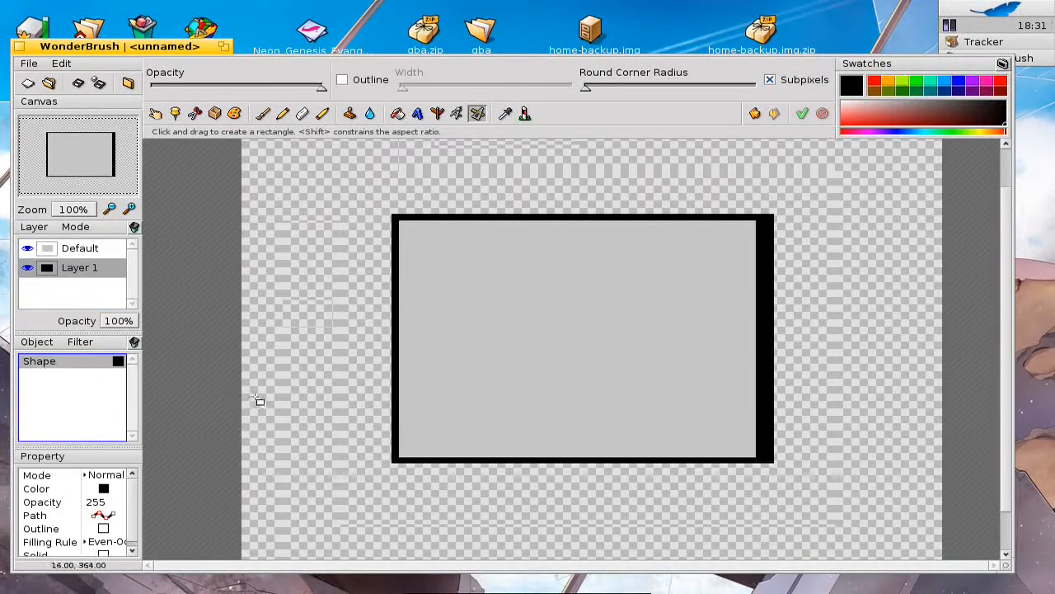
{"action": "double_click", "coordinate": [45, 363]}
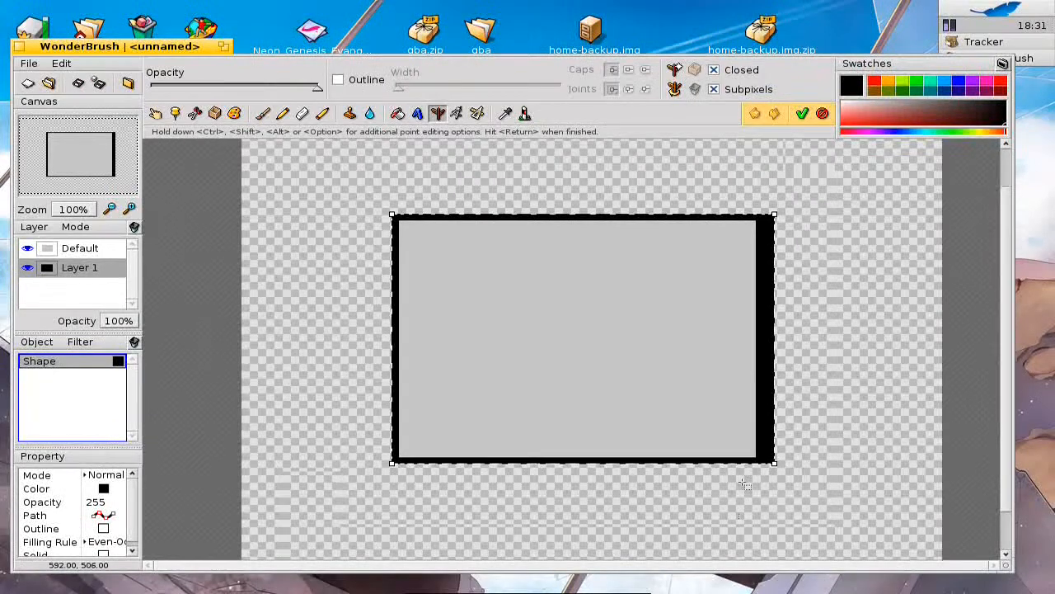
{"action": "left_click_drag", "start_coordinate": [777, 466], "coordinate": [761, 462]}
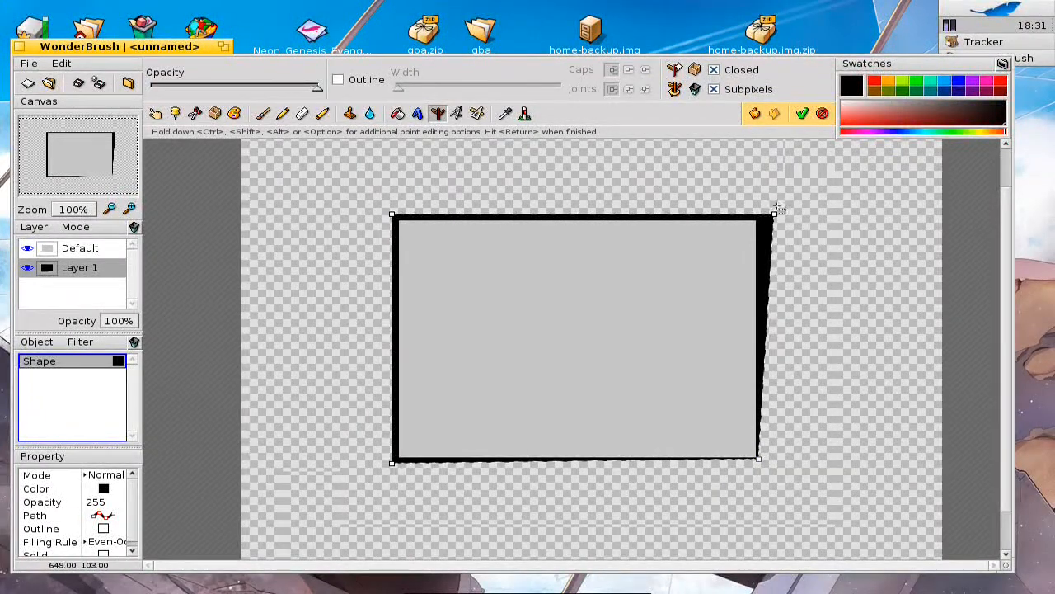
{"action": "left_click_drag", "start_coordinate": [775, 217], "coordinate": [758, 215]}
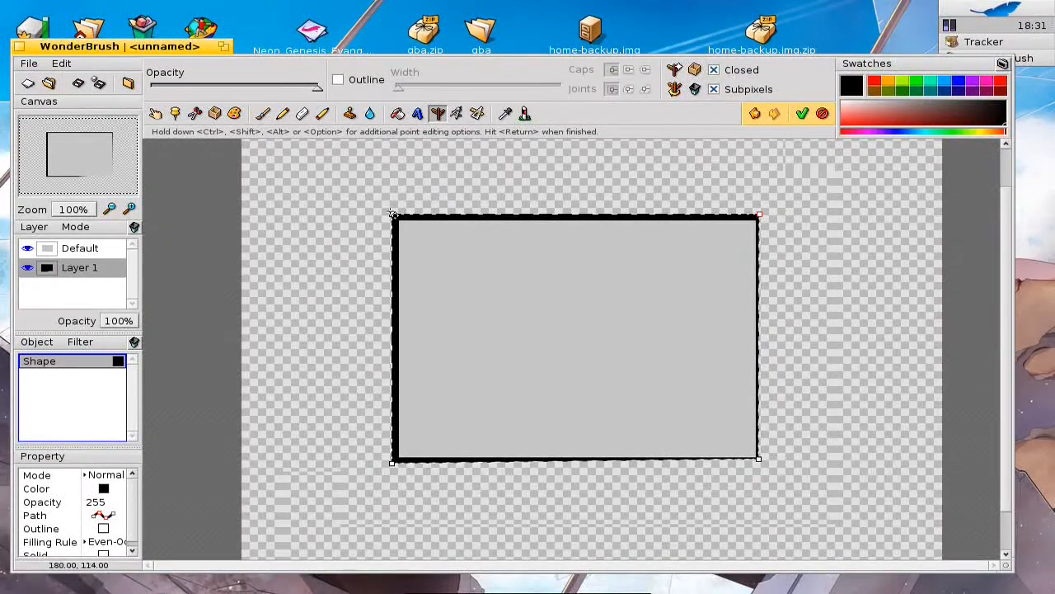
{"action": "left_click_drag", "start_coordinate": [393, 214], "coordinate": [396, 220]}
{"action": "left_click_drag", "start_coordinate": [759, 216], "coordinate": [760, 221]}
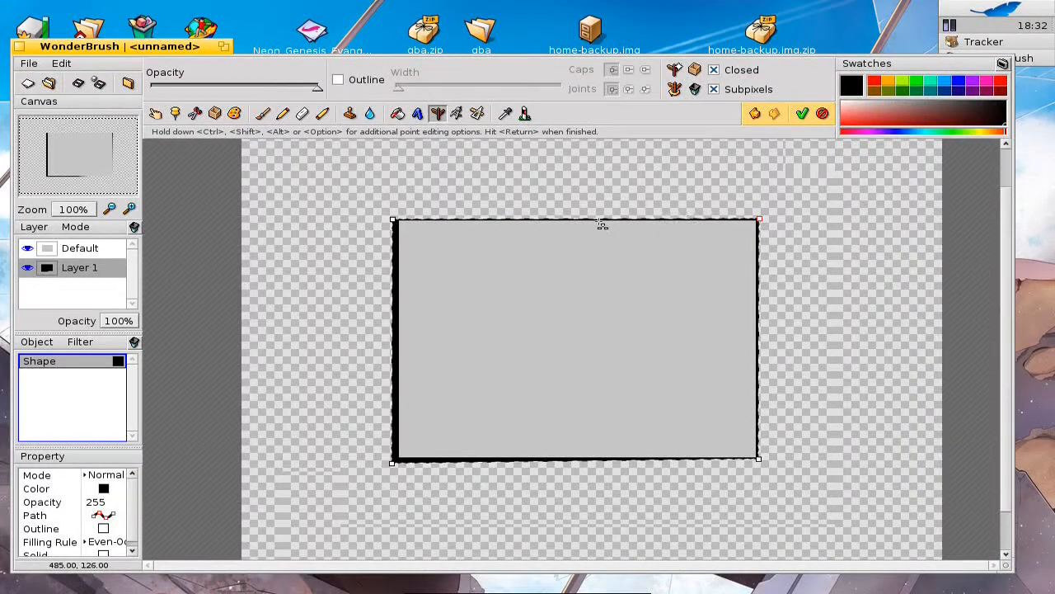
{"action": "left_click", "coordinate": [393, 220]}
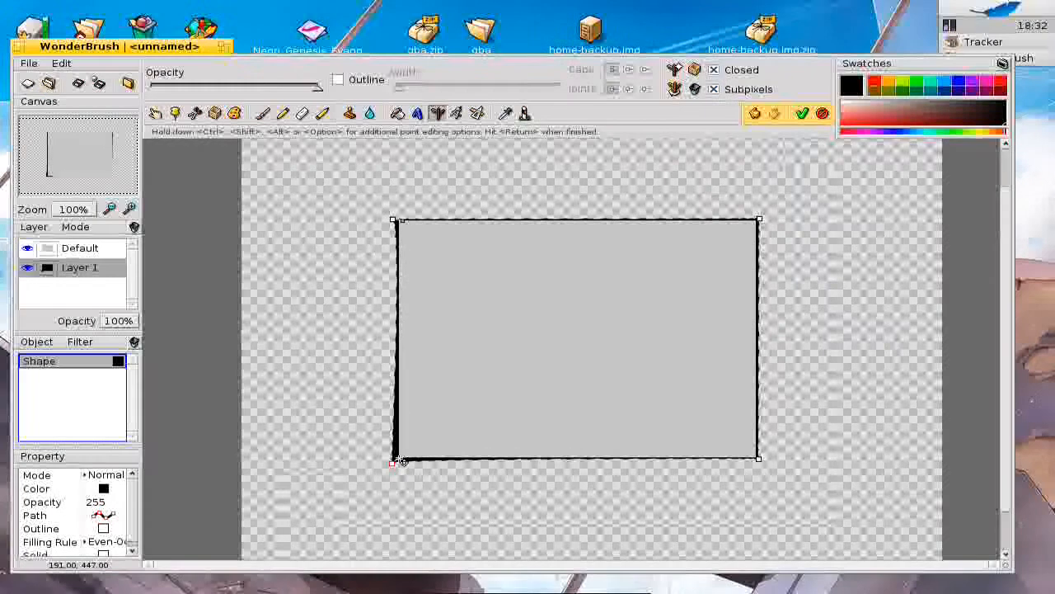
{"action": "mouse_move", "coordinate": [401, 462]}
{"action": "left_mouse_down"}
{"action": "mouse_move", "coordinate": [388, 463]}
{"action": "mouse_move", "coordinate": [399, 466]}
{"action": "left_mouse_up"}
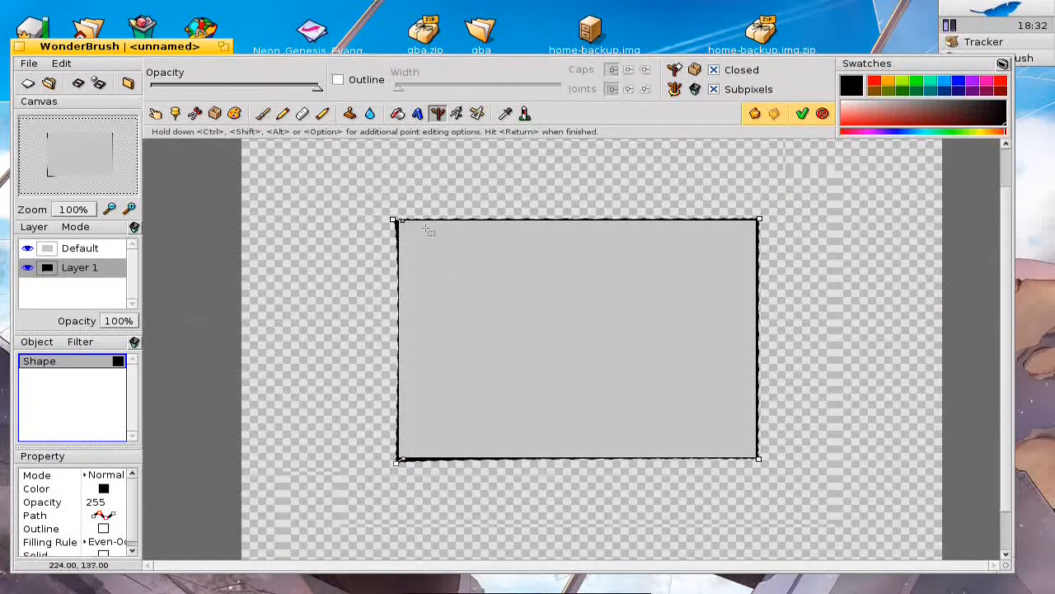
{"action": "left_click_drag", "start_coordinate": [395, 219], "coordinate": [403, 228]}
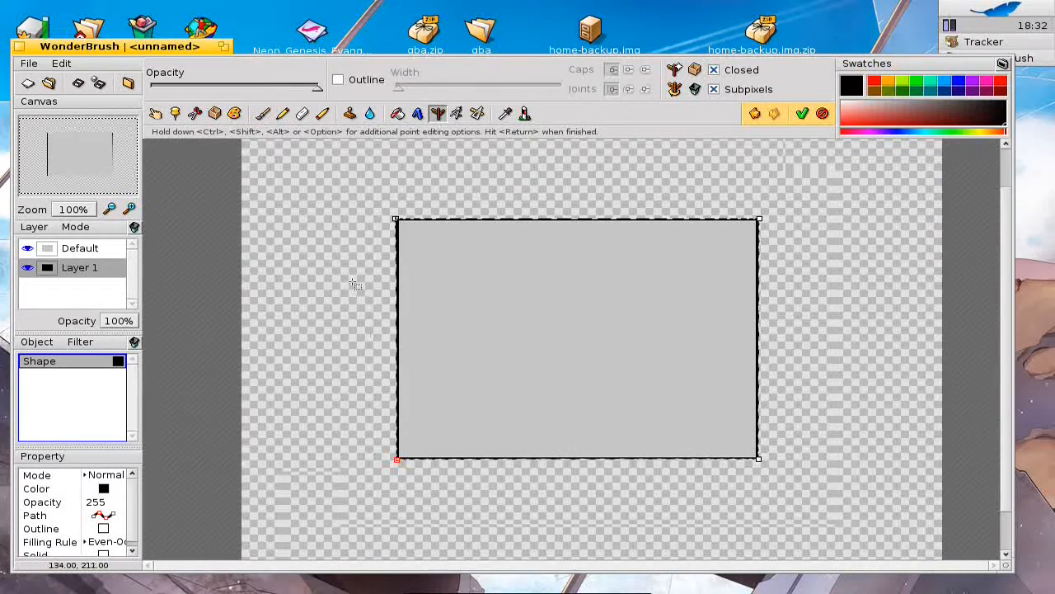
Add a new layer above Default and draw a small dark grey button rectangle near the panel's lower-right corner.
{"action": "left_click", "coordinate": [112, 251]}
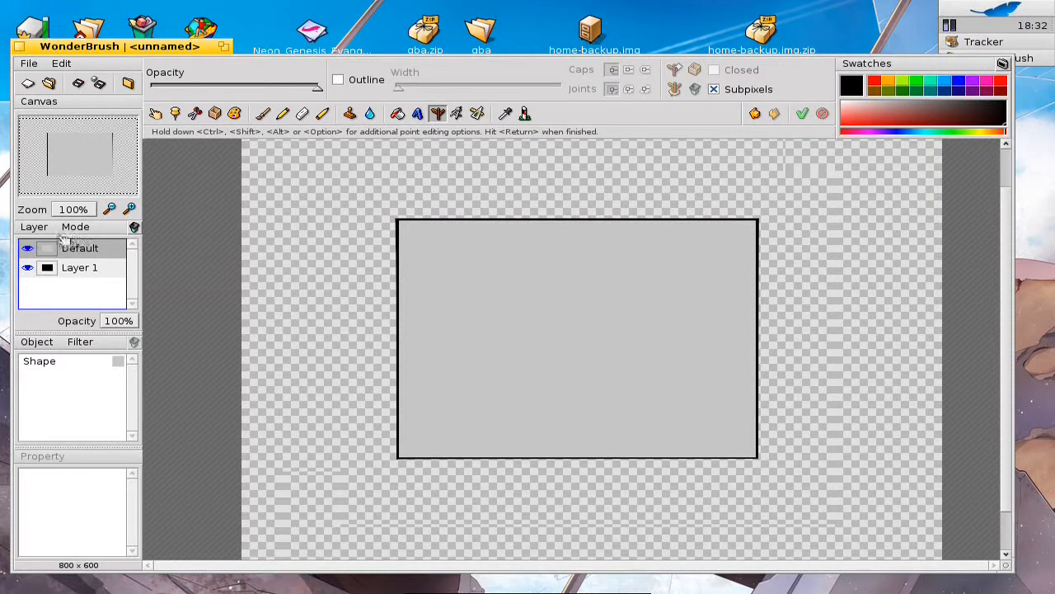
{"action": "left_click", "coordinate": [34, 227]}
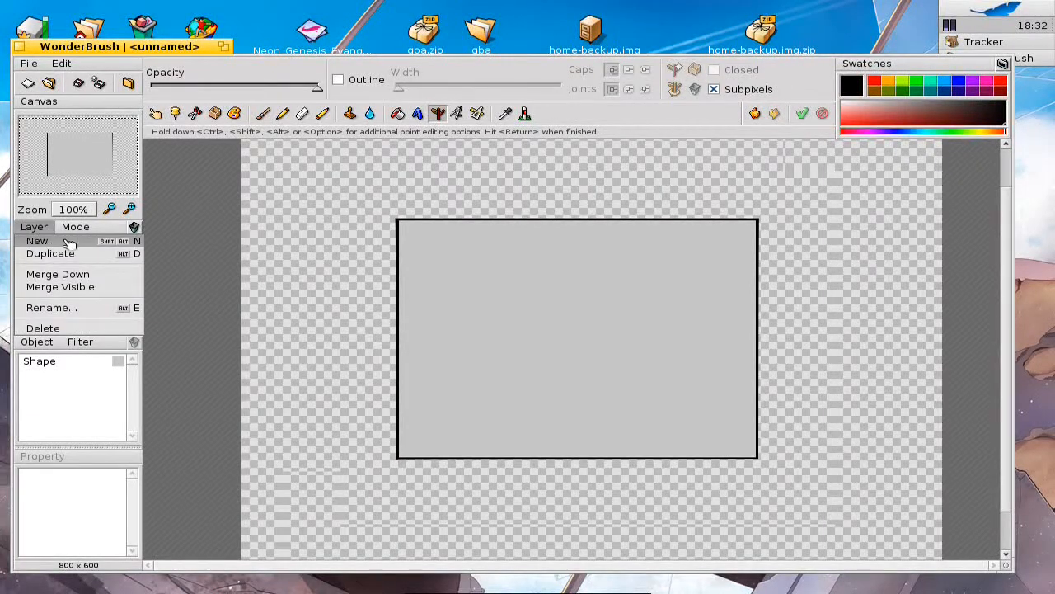
{"action": "left_click", "coordinate": [69, 242]}
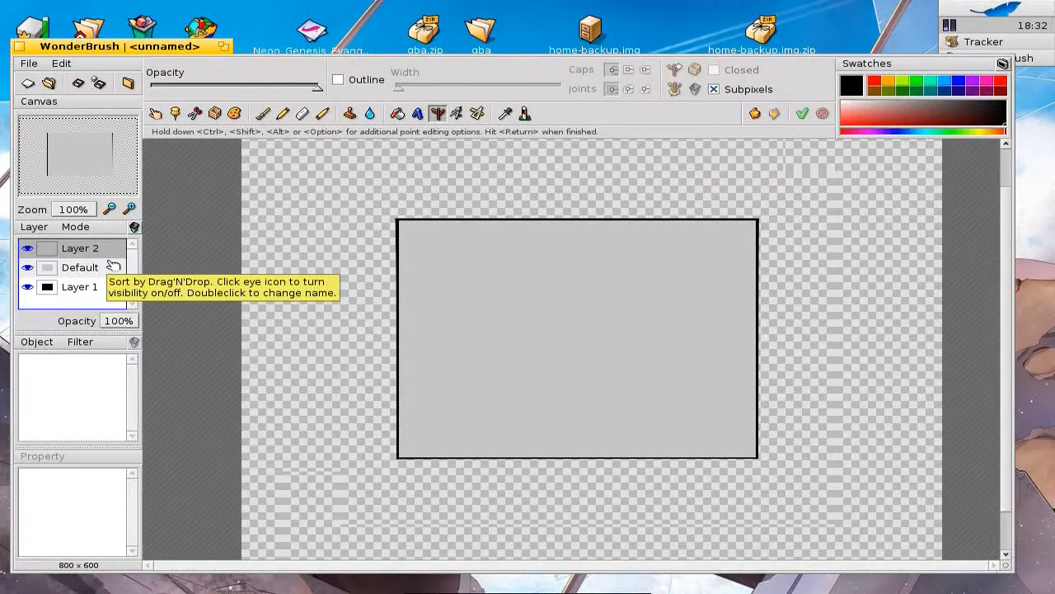
{"action": "left_click", "coordinate": [478, 115]}
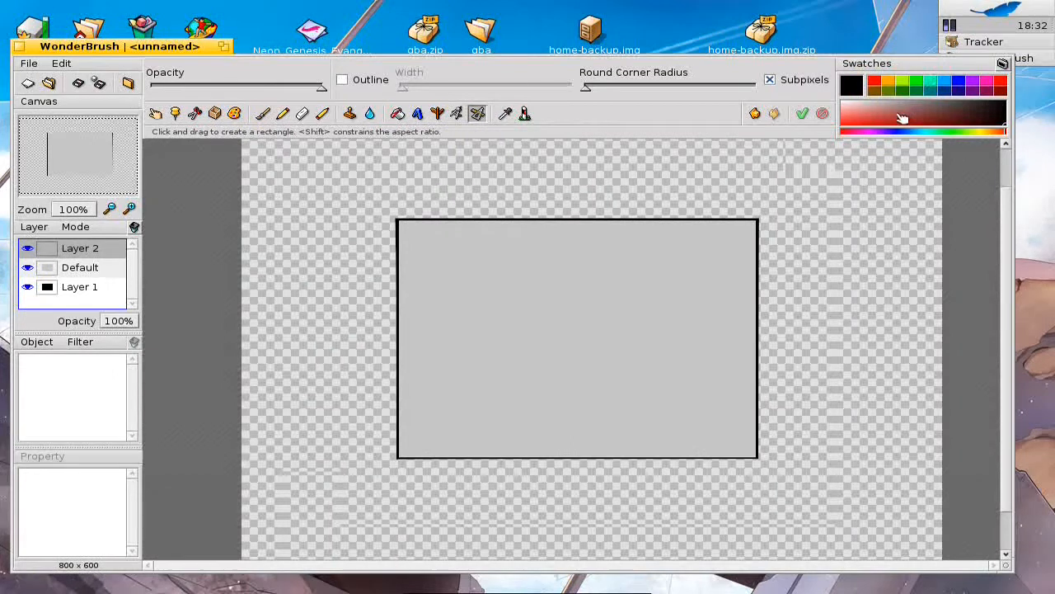
{"action": "left_click", "coordinate": [915, 106]}
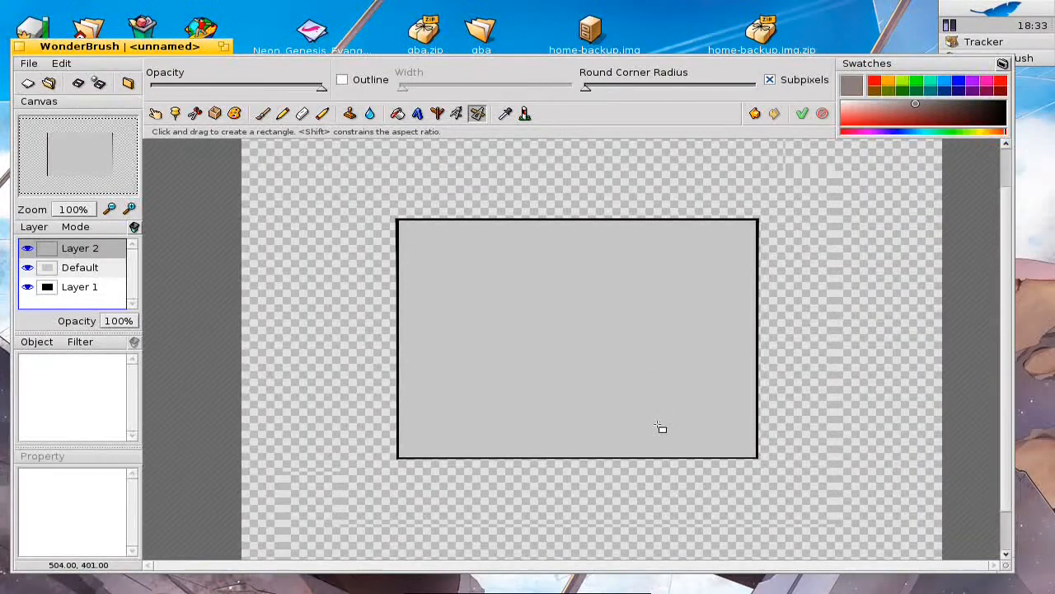
{"action": "left_click_drag", "start_coordinate": [652, 419], "coordinate": [746, 445]}
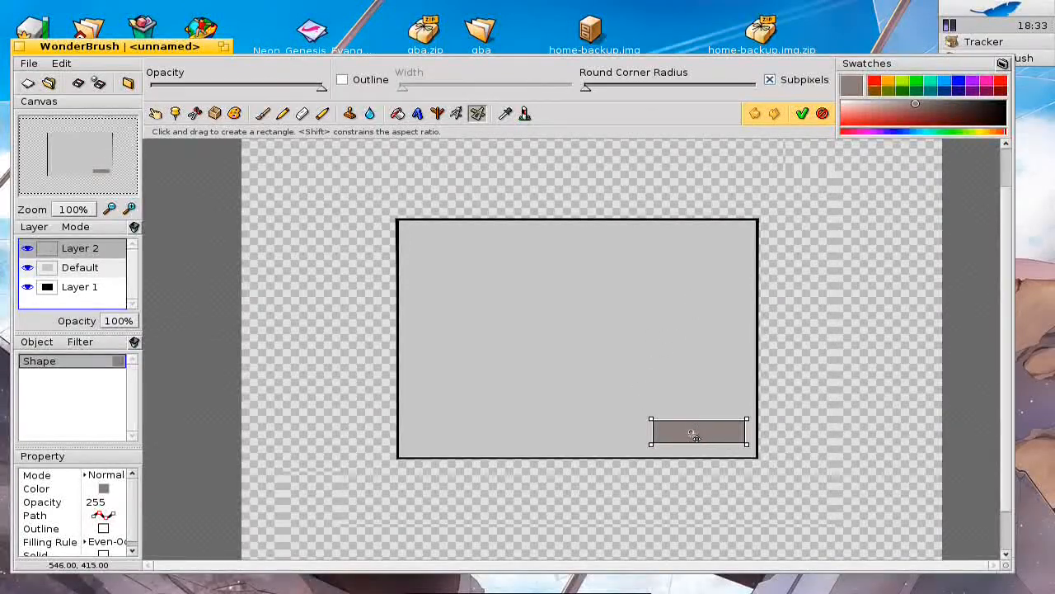
{"action": "left_click_drag", "start_coordinate": [687, 436], "coordinate": [678, 437]}
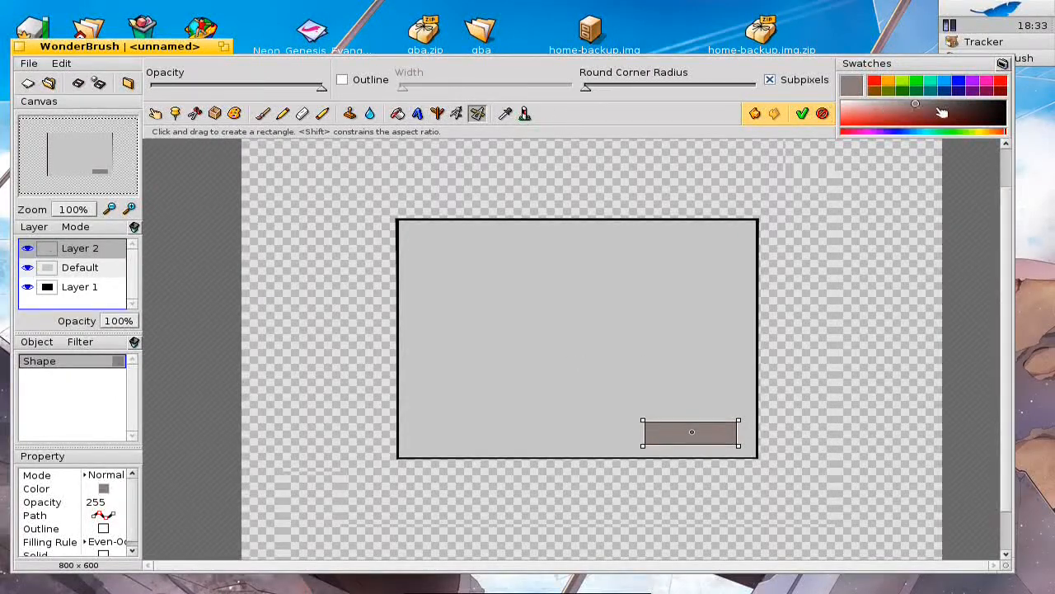
Add the black text label "Save" and position it over the dark grey button rectangle.
{"action": "left_click", "coordinate": [996, 116]}
{"action": "left_click_drag", "start_coordinate": [996, 115], "coordinate": [1027, 138]}
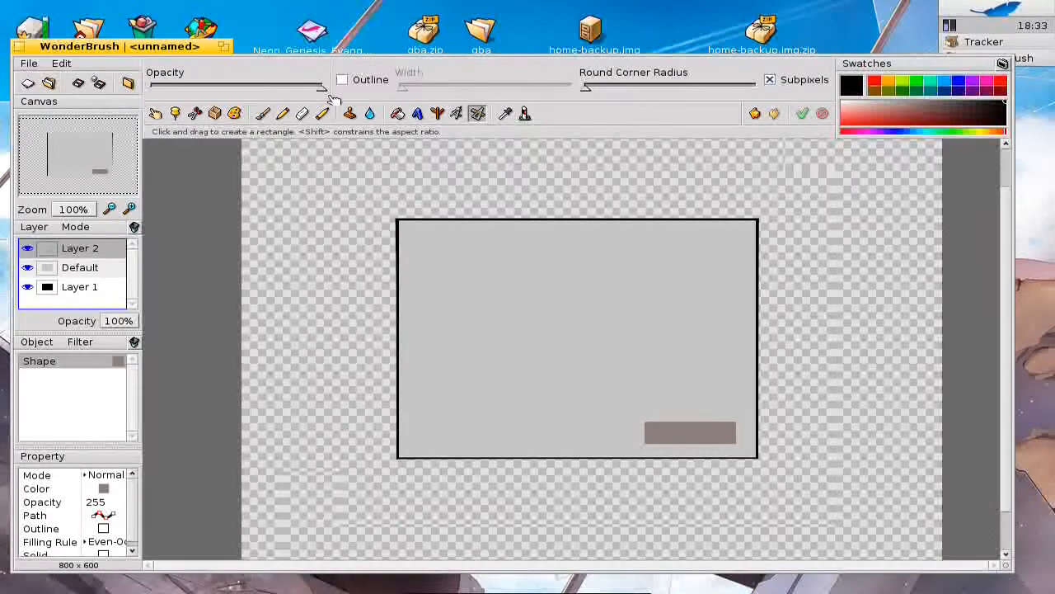
{"action": "left_click", "coordinate": [419, 113]}
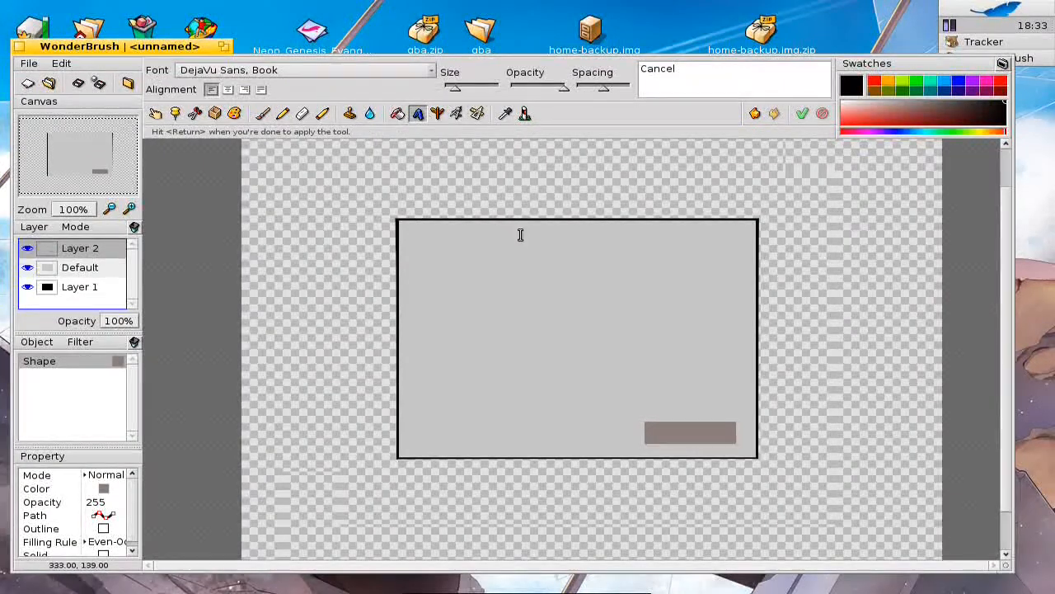
{"action": "left_click", "coordinate": [656, 427]}
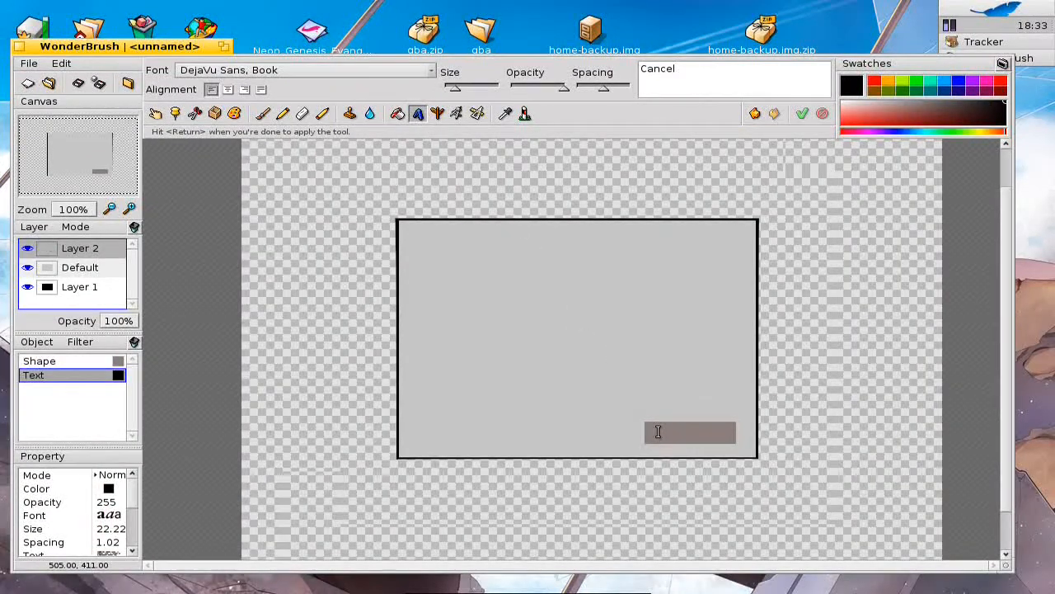
{"action": "left_click", "coordinate": [688, 72]}
{"action": "key", "text": "alt+a"}
{"action": "type", "text": "Save"}
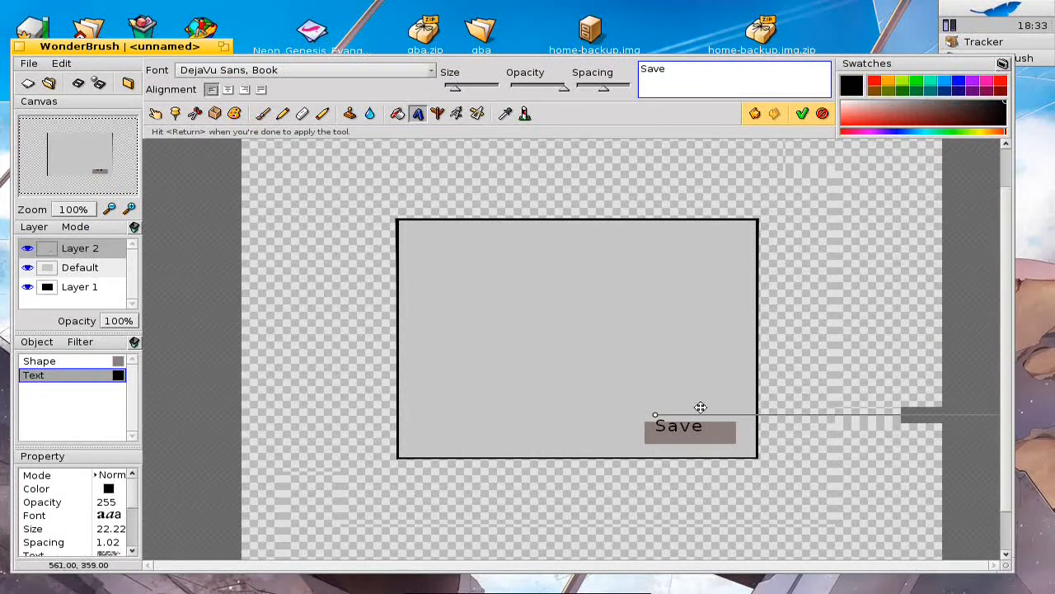
{"action": "left_click_drag", "start_coordinate": [686, 425], "coordinate": [691, 432]}
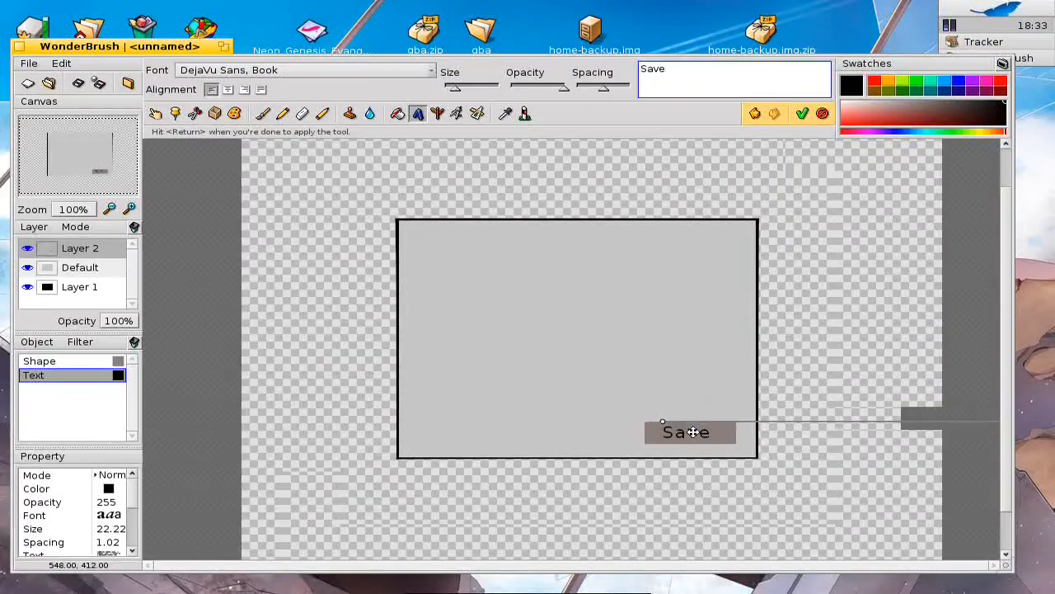
Duplicate Layer 2 with the Save button and rename the upper copy "Cancel Button".
{"action": "left_click", "coordinate": [37, 228]}
{"action": "left_click", "coordinate": [50, 256]}
{"action": "double_click", "coordinate": [99, 249]}
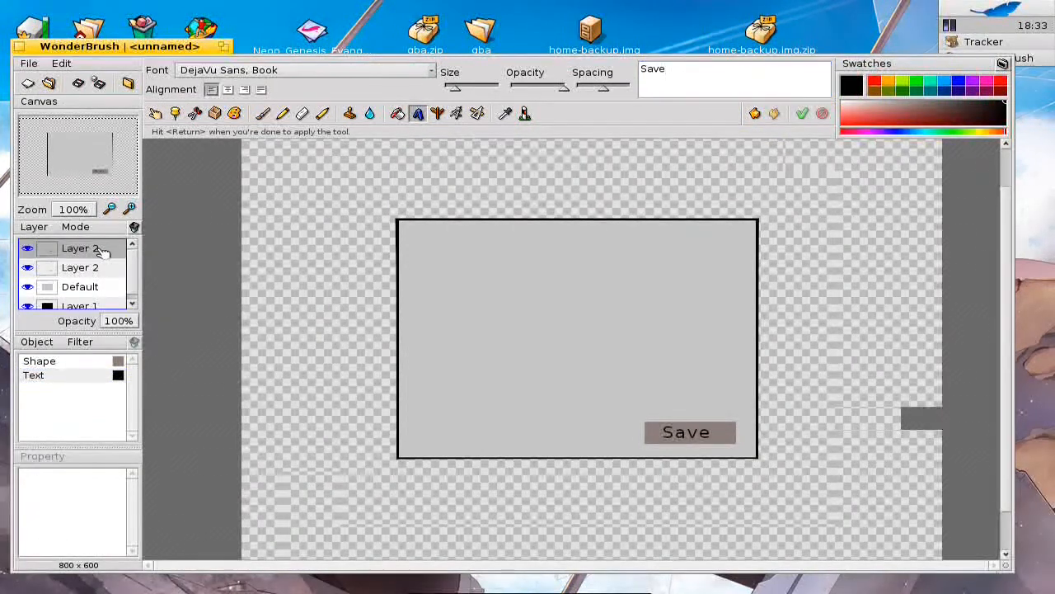
{"action": "type", "text": "Cance"}
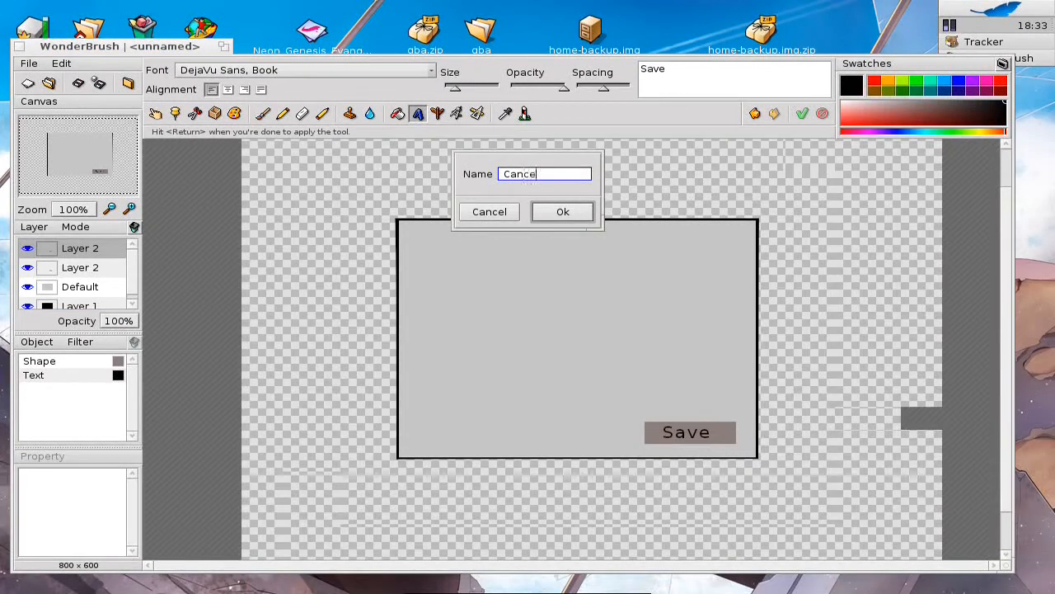
{"action": "type", "text": "l B utton"}
{"action": "key", "text": "Return"}
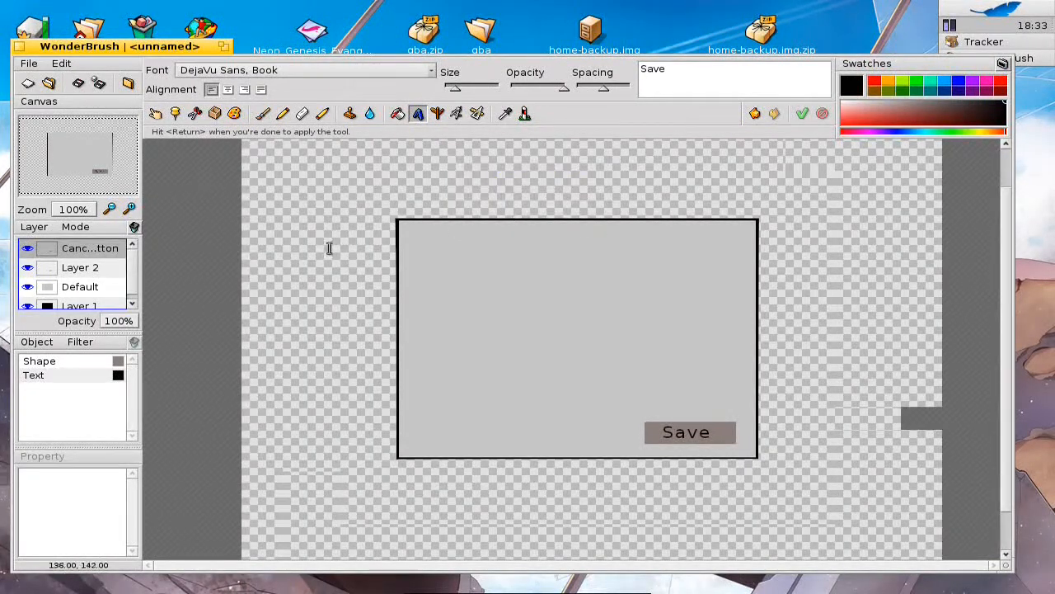
Rename the remaining Layer 2, directly above Default, as "Save Buttpn".
{"action": "double_click", "coordinate": [105, 267]}
{"action": "type", "text": "Save Bu"}
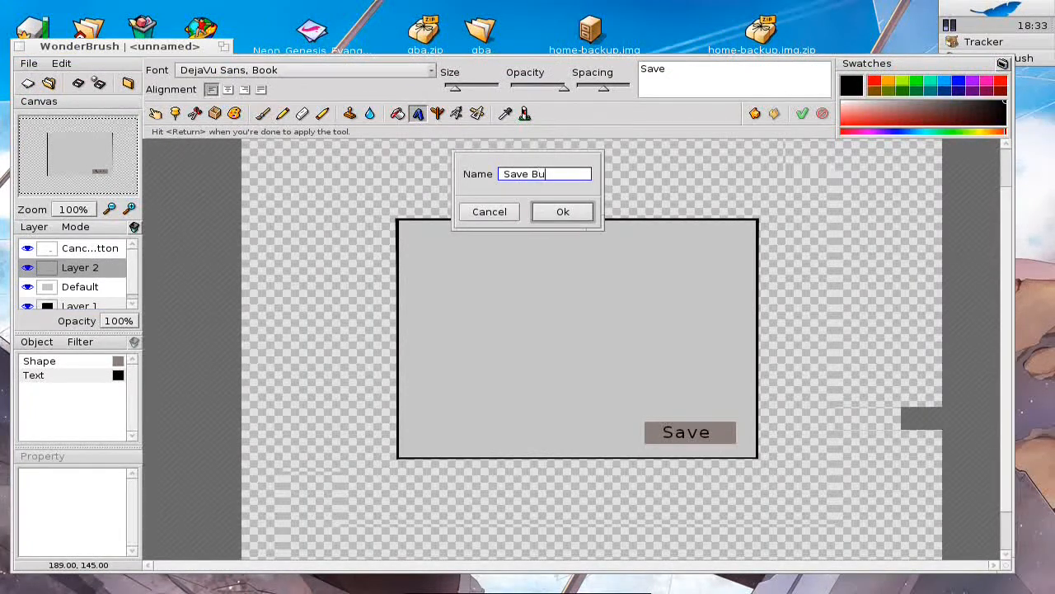
{"action": "type", "text": "ttpn"}
{"action": "key", "text": "Return"}
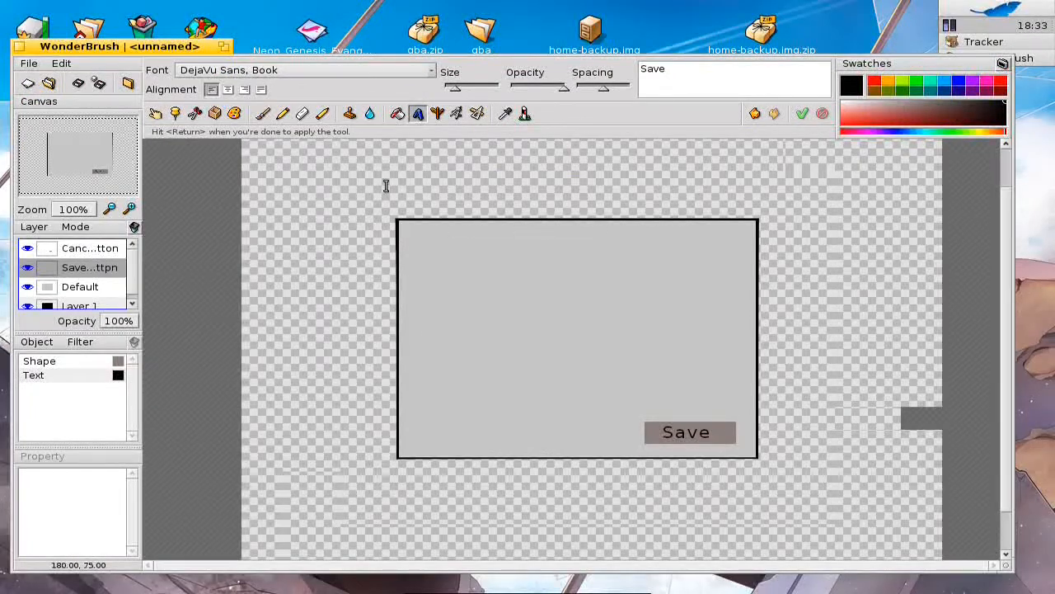
Select the shape and the text on the Cancel Button layer together and activate the Transform tool on them.
{"action": "left_click", "coordinate": [103, 251]}
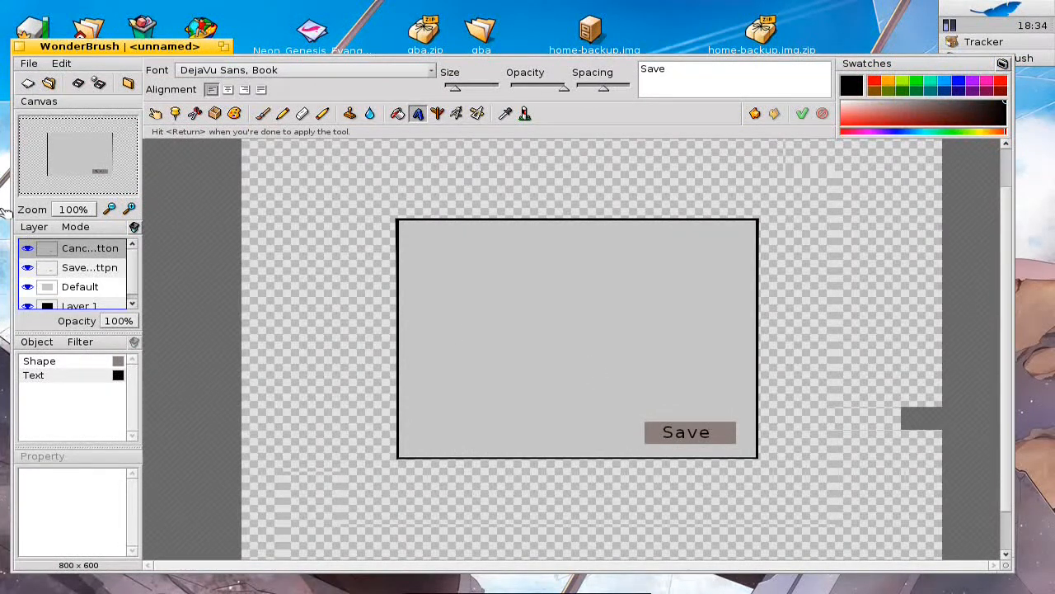
{"action": "left_click", "coordinate": [37, 360]}
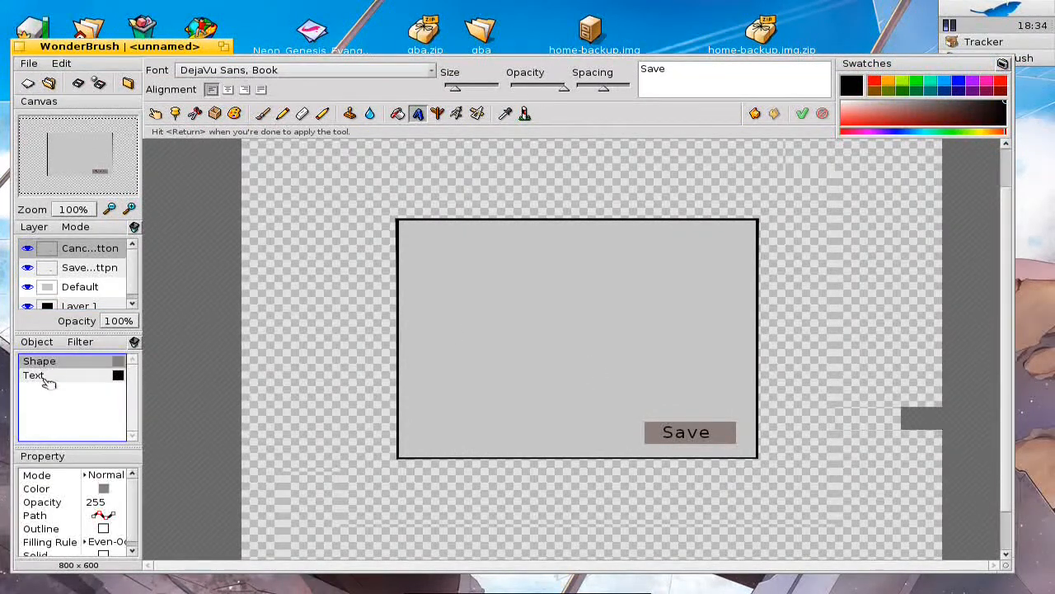
{"action": "left_click", "coordinate": [37, 375], "text": "shift"}
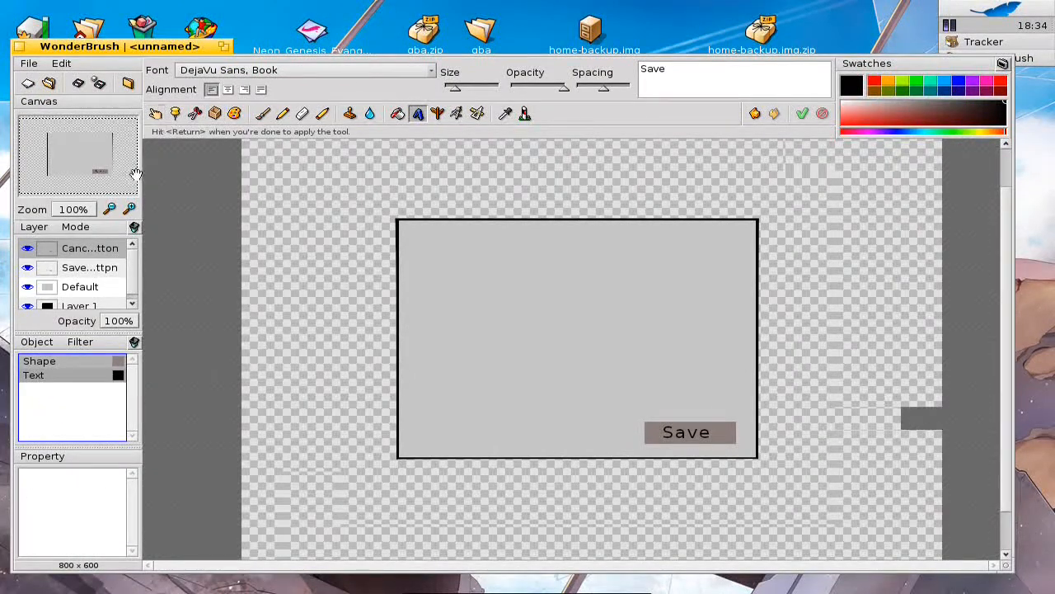
{"action": "left_click", "coordinate": [156, 112]}
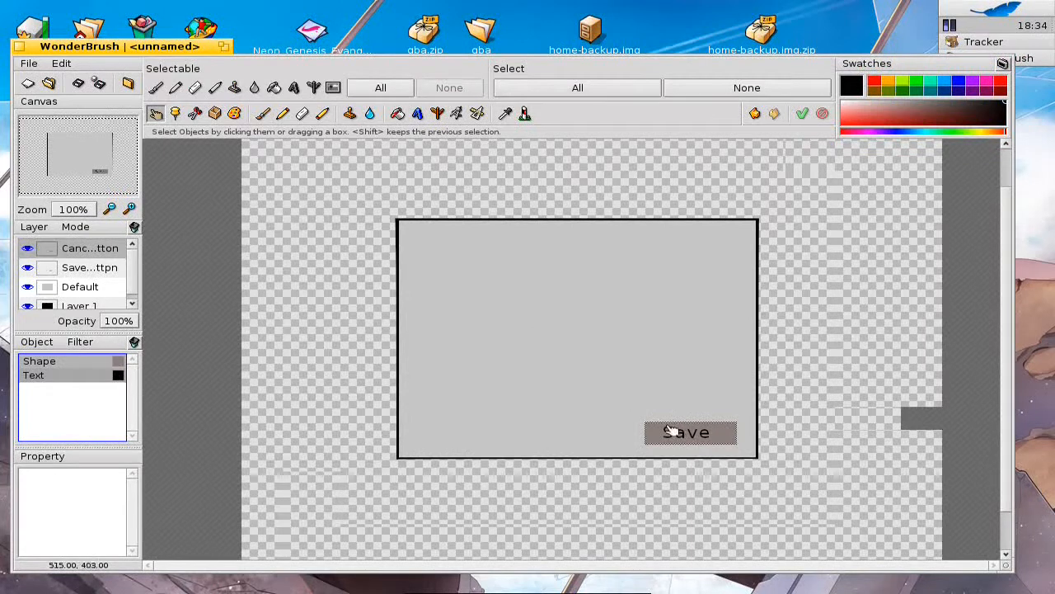
{"action": "left_click", "coordinate": [215, 113]}
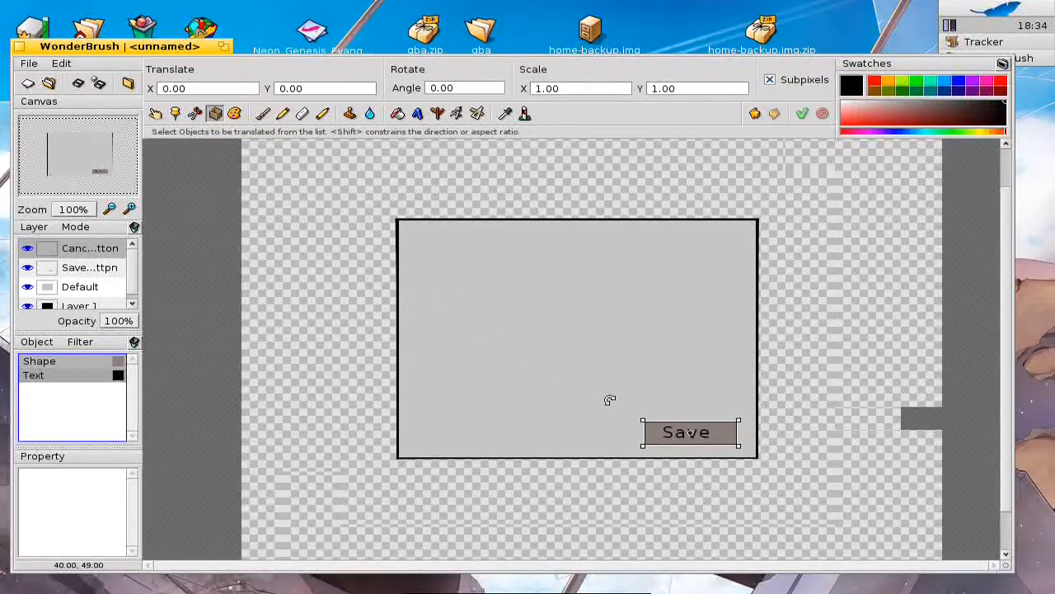
Move the selected shape and text of the Cancel Button layer left of the original Save button, to an X translation of -135.
{"action": "key", "text": "Left"}
{"action": "key", "text": "Left"}
{"action": "key", "text": "Left"}
{"action": "key", "text": "Left"}
{"action": "key", "text": "Left"}
{"action": "key", "text": "Left"}
{"action": "key", "text": "Left"}
{"action": "key", "text": "Left"}
{"action": "key", "text": "Left"}
{"action": "key", "text": "Left"}
{"action": "key", "text": "Left"}
{"action": "key", "text": "Left"}
{"action": "key", "text": "Left"}
{"action": "key", "text": "Left"}
{"action": "key", "text": "Left"}
{"action": "key", "text": "Left"}
{"action": "key", "text": "Left"}
{"action": "key", "text": "Left"}
{"action": "key", "text": "Left"}
{"action": "key", "text": "Left"}
{"action": "key", "text": "Left"}
{"action": "key", "text": "Left"}
{"action": "key", "text": "Left"}
{"action": "key", "text": "Left"}
{"action": "key", "text": "Left"}
{"action": "key", "text": "Left"}
{"action": "key", "text": "Left"}
{"action": "key", "text": "Left"}
{"action": "key", "text": "Left"}
{"action": "key", "text": "Left"}
{"action": "key", "text": "Left"}
{"action": "key", "text": "Left"}
{"action": "key", "text": "Left"}
{"action": "key", "text": "Left"}
{"action": "key", "text": "Left"}
{"action": "key", "text": "Left"}
{"action": "key", "text": "Left"}
{"action": "key", "text": "Left"}
{"action": "key", "text": "Left"}
{"action": "key", "text": "Left"}
{"action": "key", "text": "Left"}
{"action": "key", "text": "Left"}
{"action": "key", "text": "Left"}
{"action": "key", "text": "Left"}
{"action": "key", "text": "Left"}
{"action": "key", "text": "Left"}
{"action": "key", "text": "Left"}
{"action": "key", "text": "Left"}
{"action": "key", "text": "Left"}
{"action": "key", "text": "Left"}
{"action": "key", "text": "Left"}
{"action": "key", "text": "Left"}
{"action": "key", "text": "Left"}
{"action": "key", "text": "Left"}
{"action": "key", "text": "Left"}
{"action": "key", "text": "Left"}
{"action": "key", "text": "Left"}
{"action": "key", "text": "Left"}
{"action": "key", "text": "Left"}
{"action": "key", "text": "Left"}
{"action": "key", "text": "Left"}
{"action": "key", "text": "Left"}
{"action": "key", "text": "Left"}
{"action": "key", "text": "Left"}
{"action": "key", "text": "Left"}
{"action": "key", "text": "Left"}
{"action": "key", "text": "Left"}
{"action": "key", "text": "Left"}
{"action": "key", "text": "Left"}
{"action": "key", "text": "Left"}
{"action": "key", "text": "Left"}
{"action": "key", "text": "Left"}
{"action": "key", "text": "Left"}
{"action": "key", "text": "Left"}
{"action": "key", "text": "Left"}
{"action": "key", "text": "Left"}
{"action": "key", "text": "Left"}
{"action": "key", "text": "Left"}
{"action": "key", "text": "Left"}
{"action": "key", "text": "Left"}
{"action": "key", "text": "Left"}
{"action": "key", "text": "Left"}
{"action": "key", "text": "Left"}
{"action": "key", "text": "Left"}
{"action": "key", "text": "Left"}
{"action": "key", "text": "Left"}
{"action": "key", "text": "Left"}
{"action": "key", "text": "Left"}
{"action": "key", "text": "Left"}
{"action": "key", "text": "Left"}
{"action": "key", "text": "Left"}
{"action": "key", "text": "Left"}
{"action": "key", "text": "Left"}
{"action": "key", "text": "Left"}
{"action": "key", "text": "Left"}
{"action": "key", "text": "Left"}
{"action": "key", "text": "Left"}
{"action": "key", "text": "Left"}
{"action": "key", "text": "Left"}
{"action": "key", "text": "Left"}
{"action": "key", "text": "Left"}
{"action": "key", "text": "Left"}
{"action": "key", "text": "Left"}
{"action": "key", "text": "Left"}
{"action": "key", "text": "Left"}
{"action": "key", "text": "Left"}
{"action": "key", "text": "Left"}
{"action": "key", "text": "Left"}
{"action": "key", "text": "Left"}
{"action": "key", "text": "Left"}
{"action": "key", "text": "Left"}
{"action": "key", "text": "Left"}
{"action": "key", "text": "Left"}
{"action": "key", "text": "Left"}
{"action": "key", "text": "Left"}
{"action": "key", "text": "Left"}
{"action": "key", "text": "Left"}
{"action": "key", "text": "Left"}
{"action": "key", "text": "Left"}
{"action": "key", "text": "Left"}
{"action": "key", "text": "Left"}
{"action": "key", "text": "Left"}
{"action": "key", "text": "Left"}
{"action": "key", "text": "Left"}
{"action": "key", "text": "Left"}
{"action": "key", "text": "Left"}
{"action": "key", "text": "Left"}
{"action": "key", "text": "Left"}
{"action": "key", "text": "Left"}
{"action": "key", "text": "Left"}
{"action": "key", "text": "Left"}
{"action": "key", "text": "Left"}
{"action": "key", "text": "Left"}
{"action": "key", "text": "Left"}
{"action": "key", "text": "Left"}
{"action": "key", "text": "Left"}
{"action": "key", "text": "Left"}
{"action": "key", "text": "Left"}
{"action": "key", "text": "Left"}
{"action": "key", "text": "Left"}
{"action": "key", "text": "Left"}
{"action": "key", "text": "Left"}
{"action": "key", "text": "Left"}
{"action": "key", "text": "Right"}
{"action": "key", "text": "Right"}
{"action": "key", "text": "Right"}
{"action": "key", "text": "Right"}
{"action": "key", "text": "Right"}
{"action": "key", "text": "Right"}
{"action": "key", "text": "Right"}
{"action": "key", "text": "Right"}
{"action": "key", "text": "Right"}
{"action": "key", "text": "Right"}
{"action": "key", "text": "Right"}
{"action": "key", "text": "Right"}
{"action": "key", "text": "Right"}
{"action": "key", "text": "Right"}
{"action": "key", "text": "Right"}
{"action": "key", "text": "Right"}
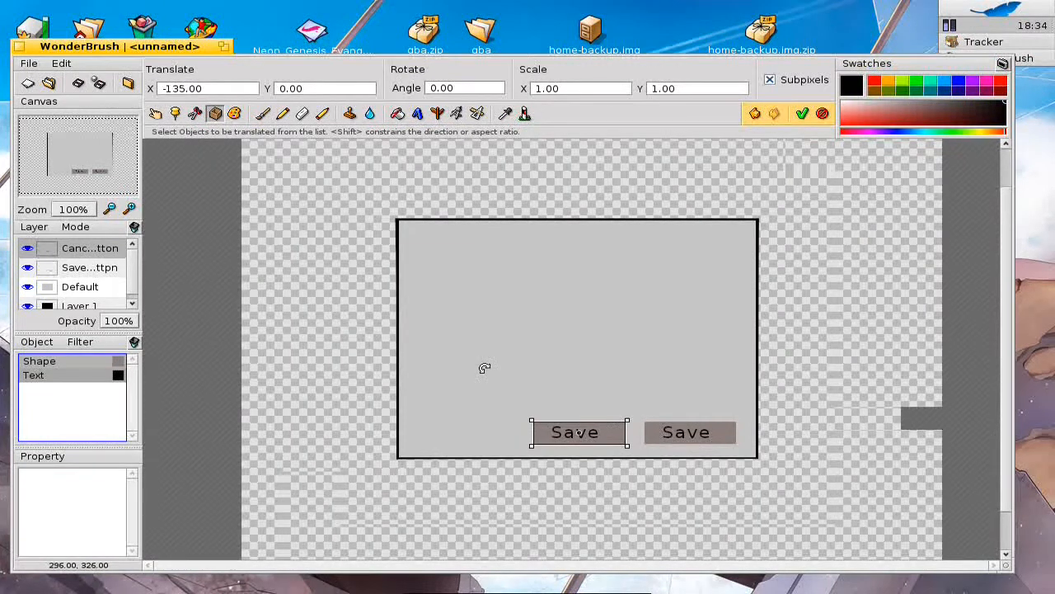
Change the text on the Cancel Button layer to "Cancel" and apply it.
{"action": "double_click", "coordinate": [53, 376]}
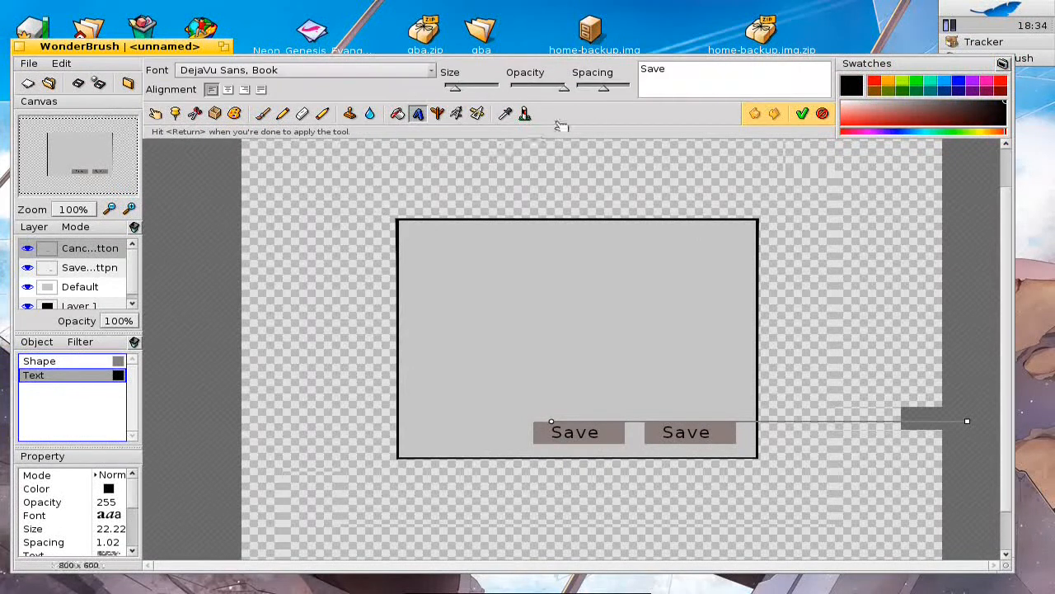
{"action": "double_click", "coordinate": [647, 67]}
{"action": "type", "text": "Cancel"}
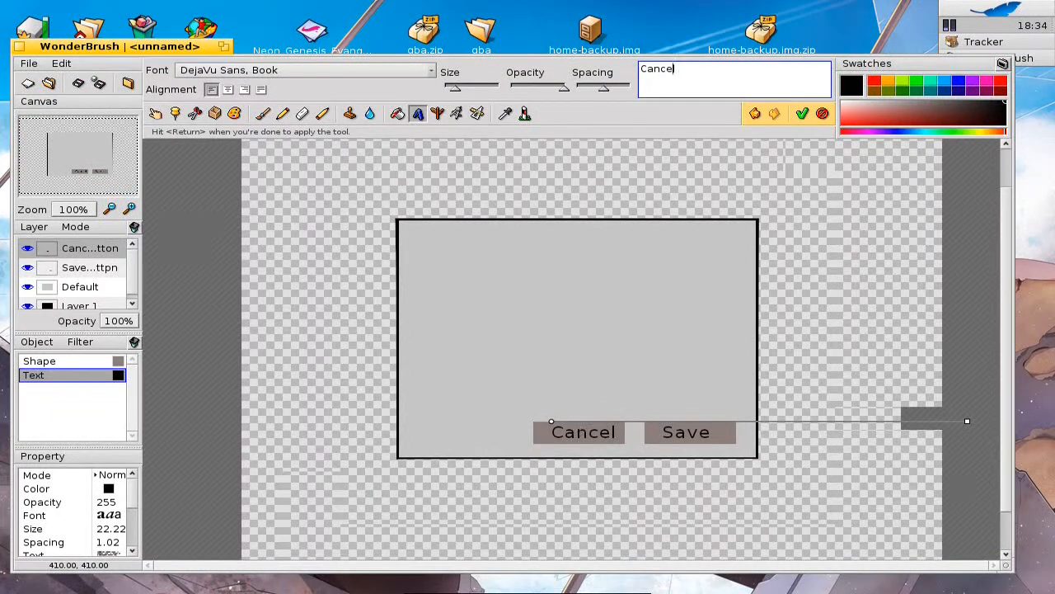
{"action": "left_click", "coordinate": [802, 113]}
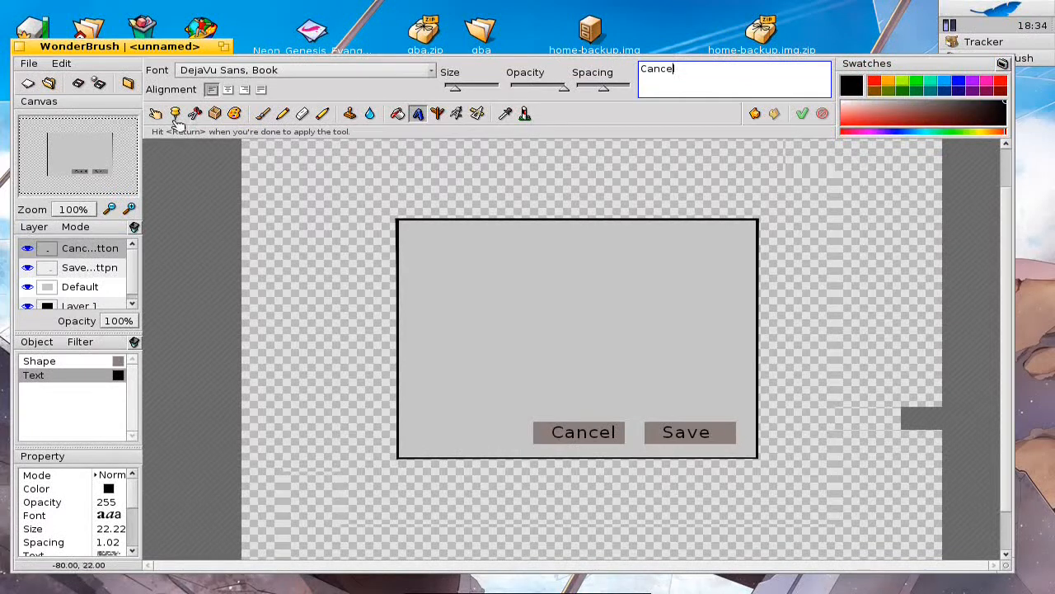
Nudge the Cancel text slightly left in small increments to centre it on its button.
{"action": "left_click", "coordinate": [37, 375]}
{"action": "key", "text": "Left"}
{"action": "key", "text": "Left"}
{"action": "key", "text": "Left"}
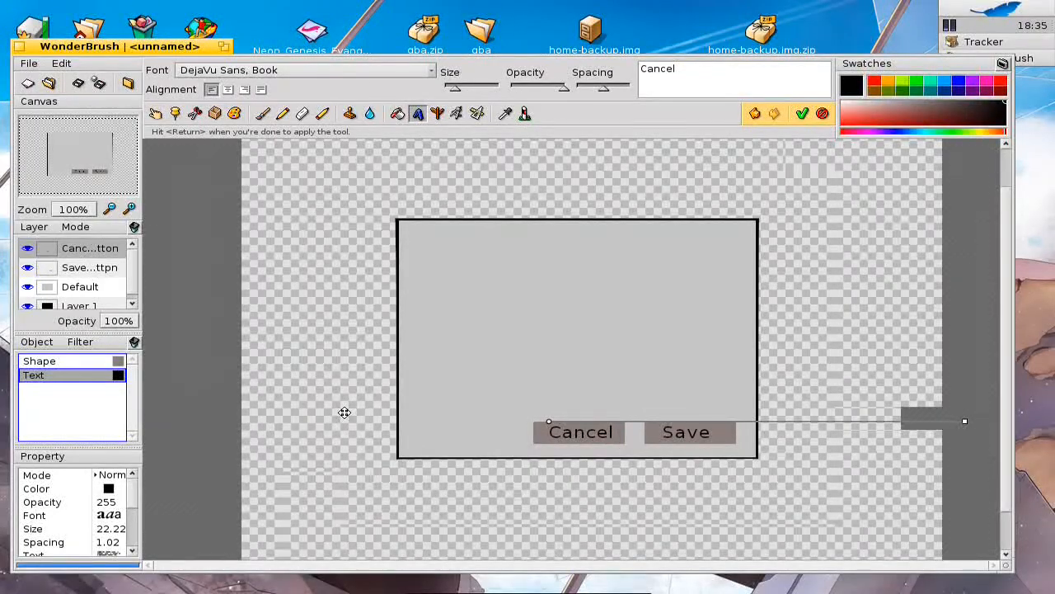
{"action": "key", "text": "Left"}
{"action": "key", "text": "Left"}
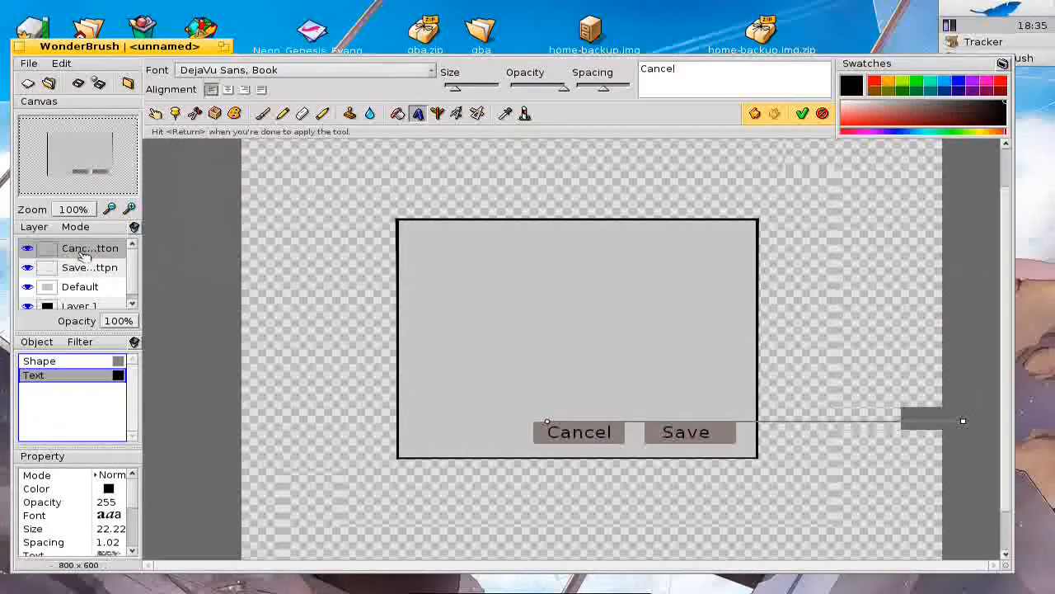
Make Default the active layer and set the drawing colour to yellow.
{"action": "left_click", "coordinate": [34, 227]}
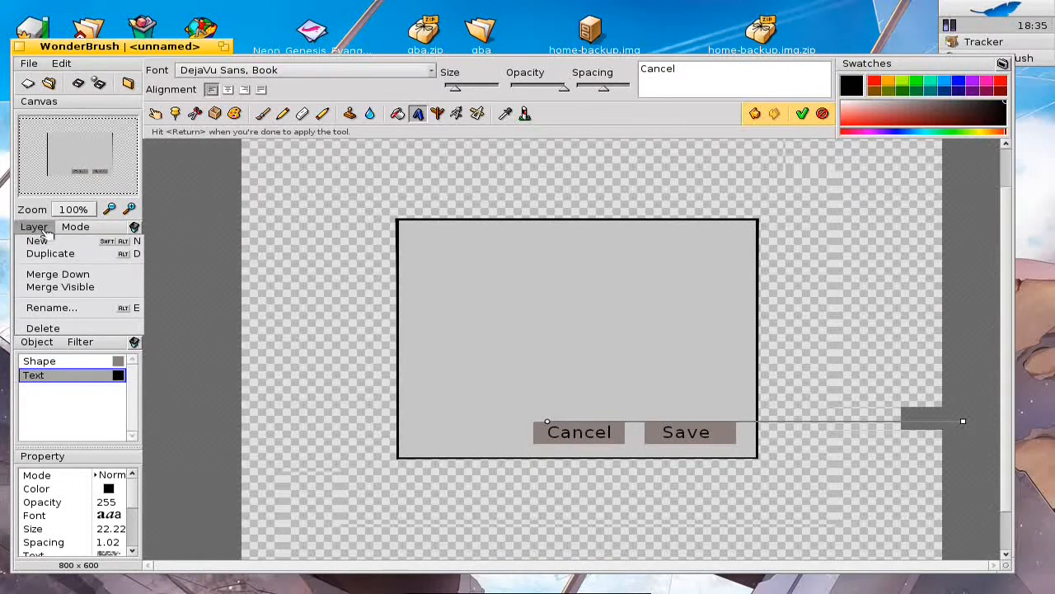
{"action": "left_click", "coordinate": [41, 230]}
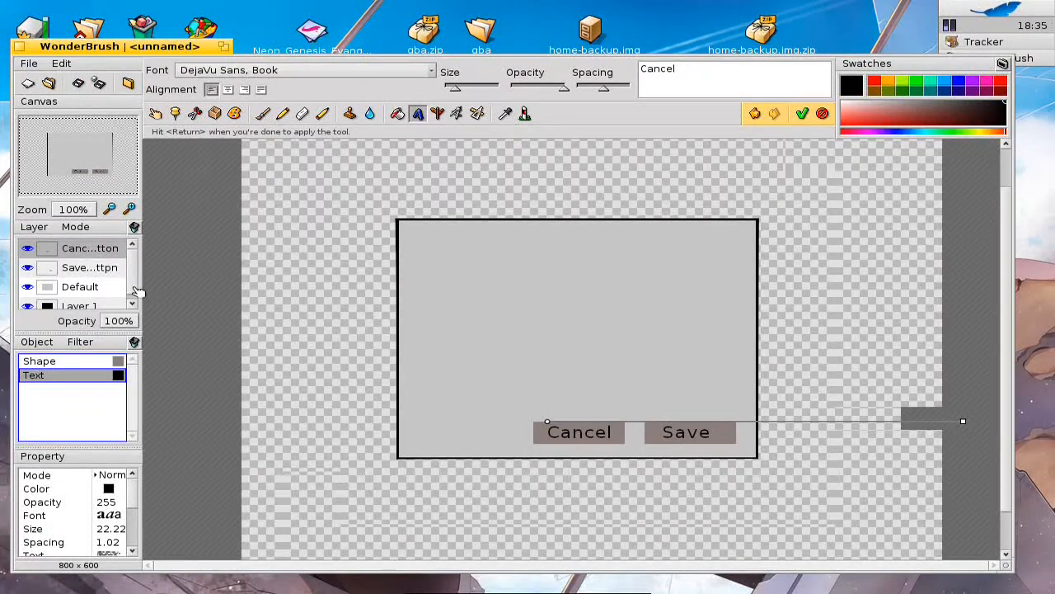
{"action": "scroll", "coordinate": [132, 292], "scroll_direction": "down", "scroll_amount": 1}
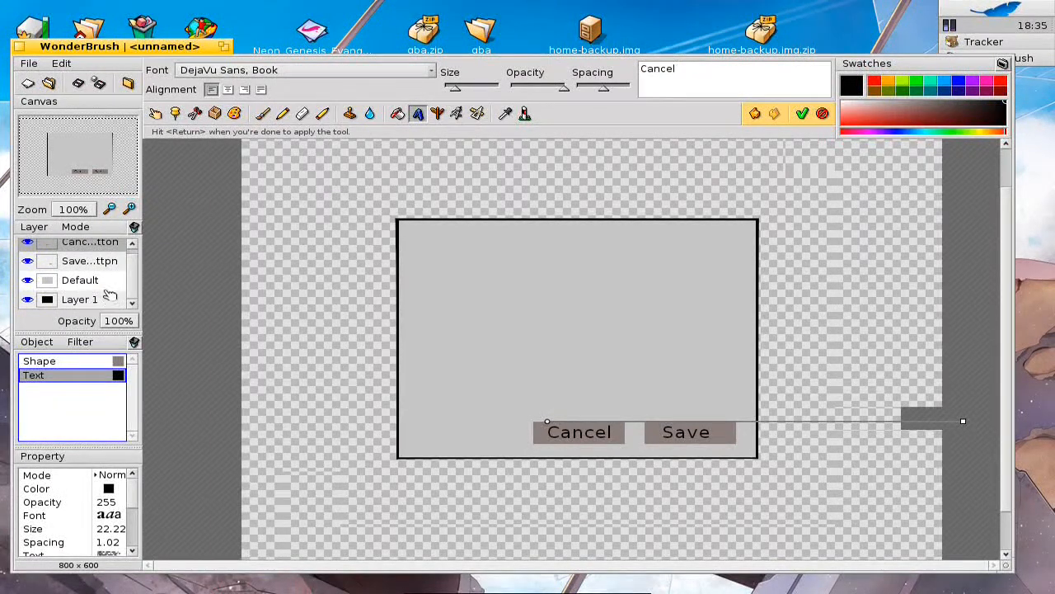
{"action": "left_click", "coordinate": [96, 302]}
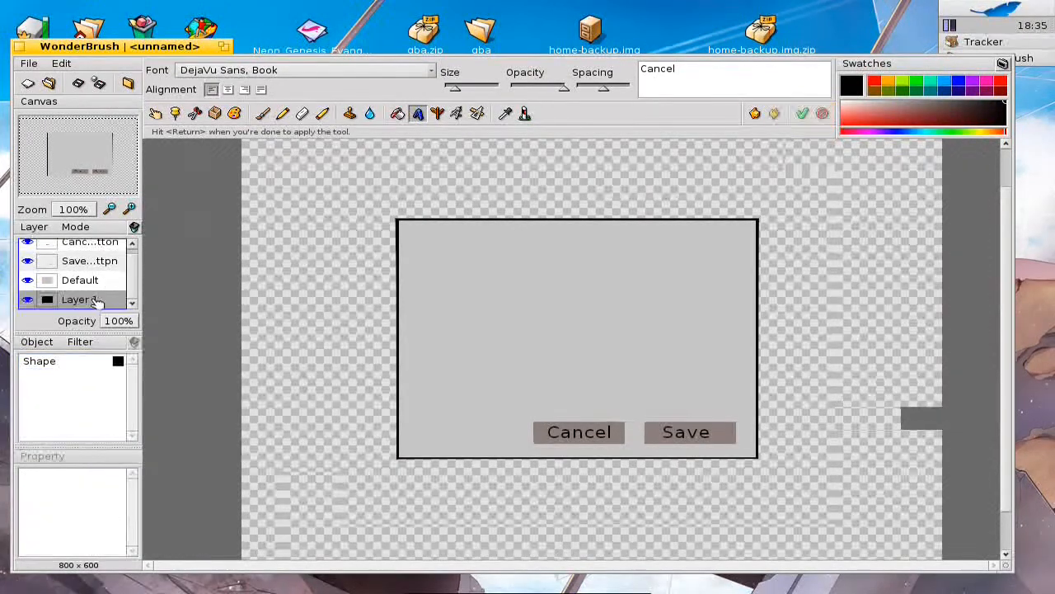
{"action": "left_click", "coordinate": [98, 282]}
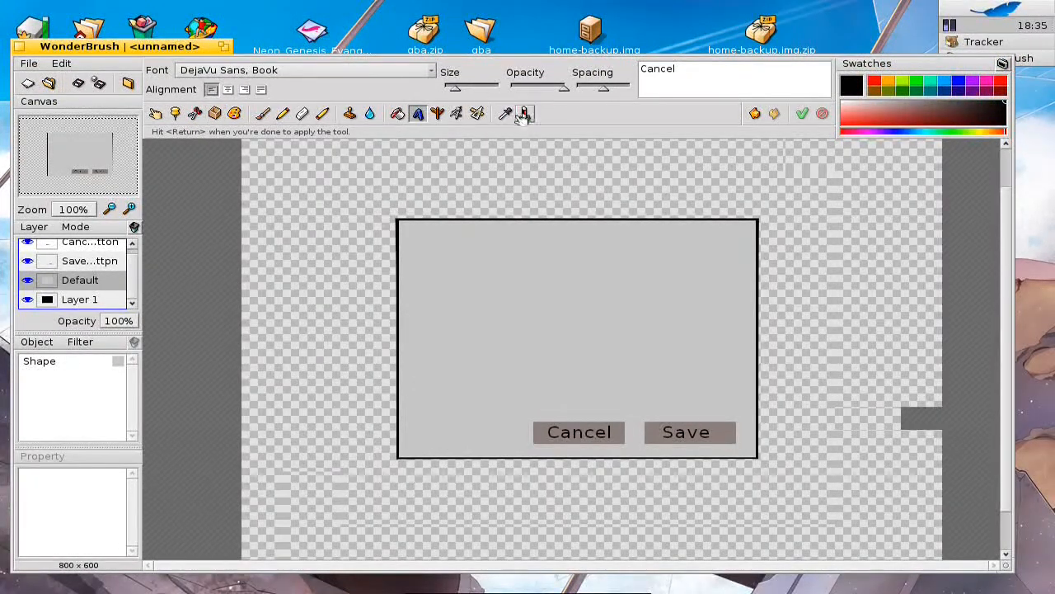
{"action": "left_click", "coordinate": [907, 79]}
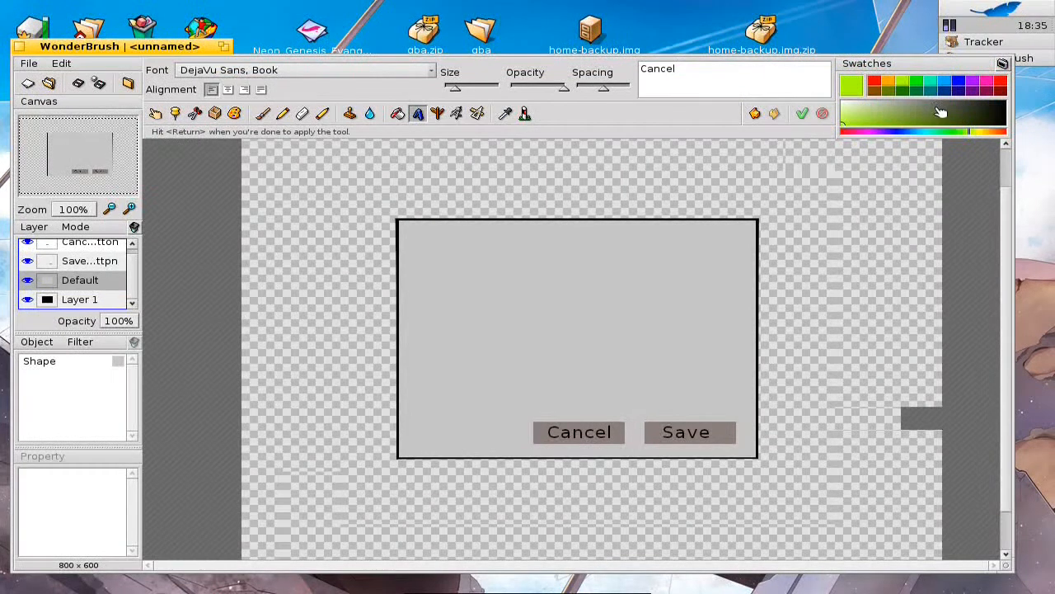
{"action": "left_click_drag", "start_coordinate": [970, 131], "coordinate": [986, 134]}
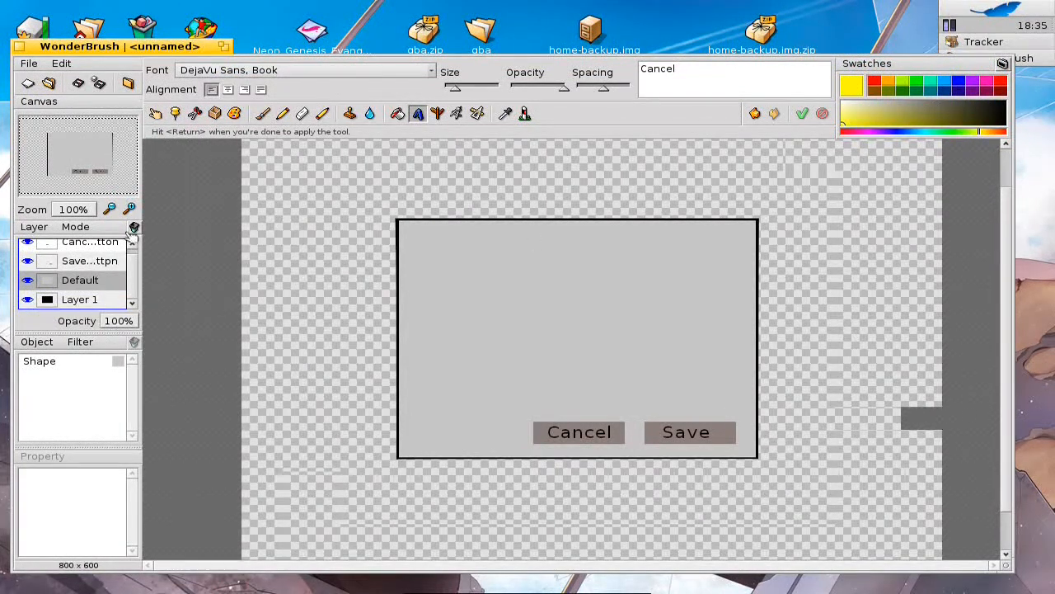
Draw a filled yellow rectangle as a title tab along the panel's upper edge, starting at its left corner and spanning just over half its width.
{"action": "left_click", "coordinate": [478, 114]}
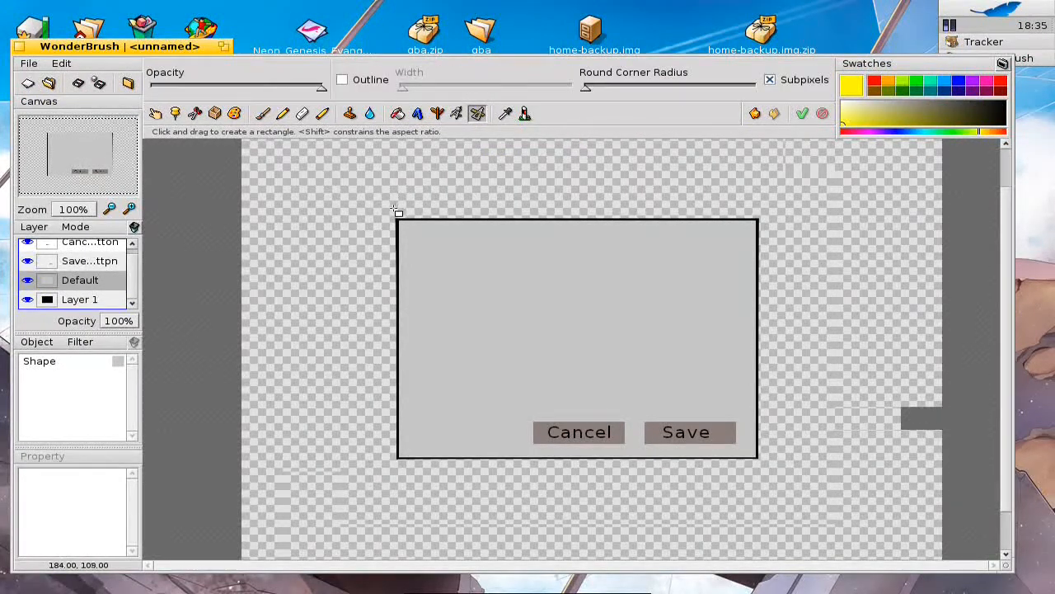
{"action": "left_click_drag", "start_coordinate": [393, 206], "coordinate": [599, 202]}
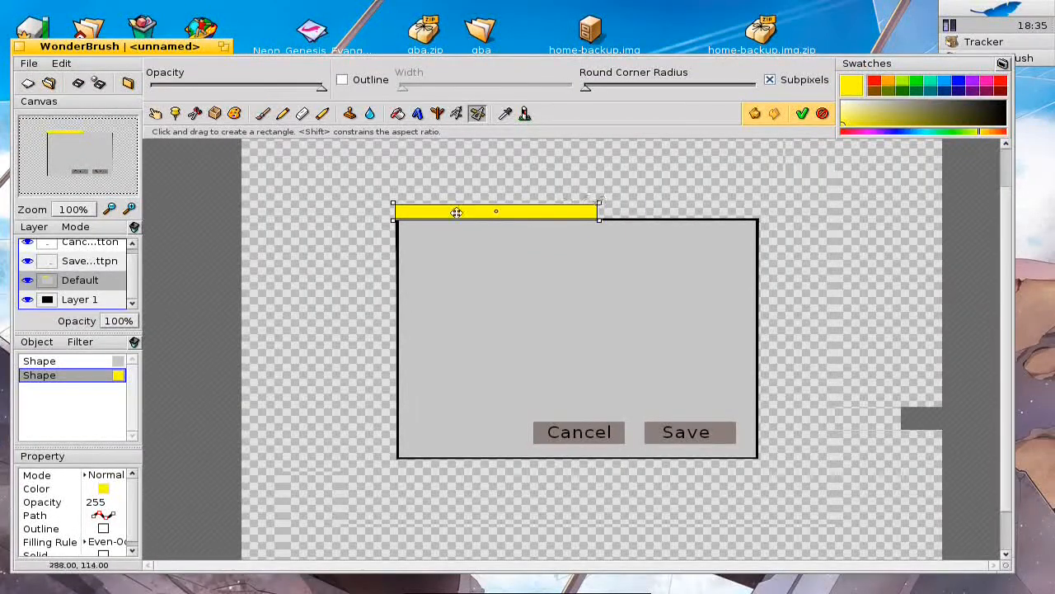
{"action": "left_click_drag", "start_coordinate": [395, 214], "coordinate": [395, 216]}
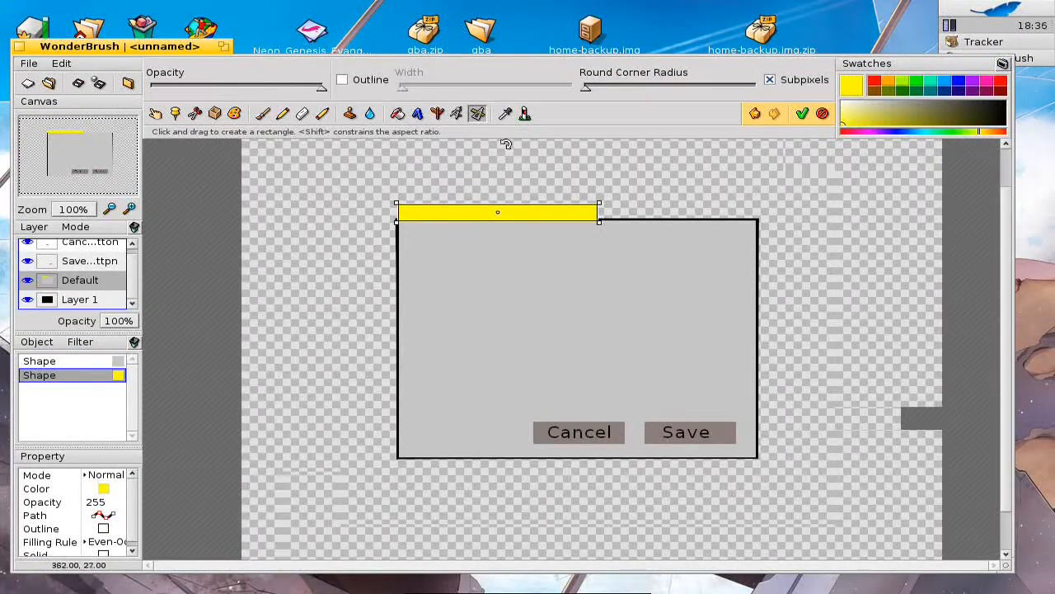
{"action": "left_click", "coordinate": [802, 113]}
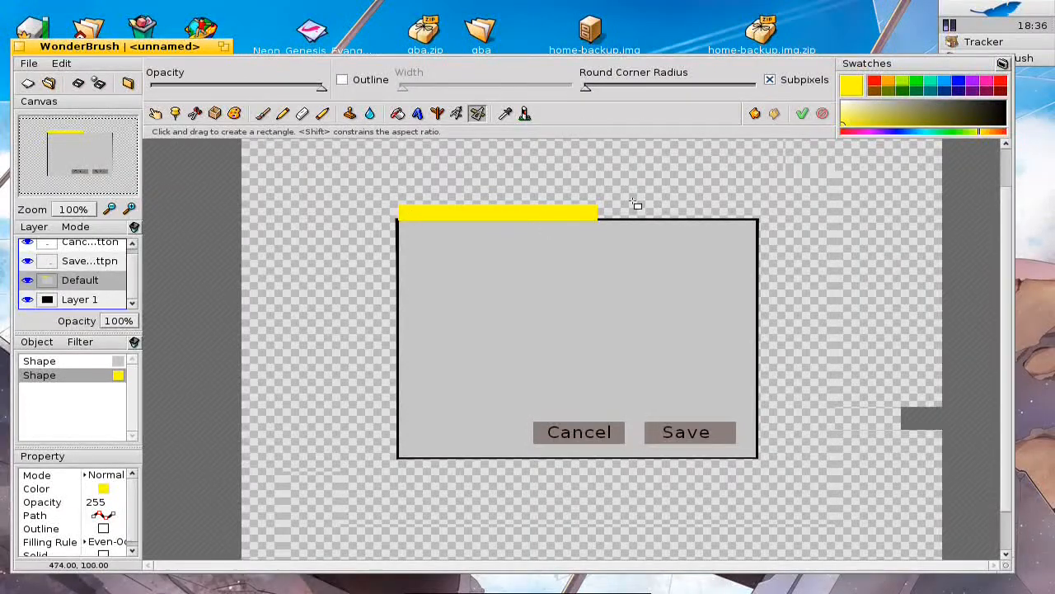
Draw a small black outlined square at the left end of the yellow title tab and apply it.
{"action": "left_click", "coordinate": [936, 107]}
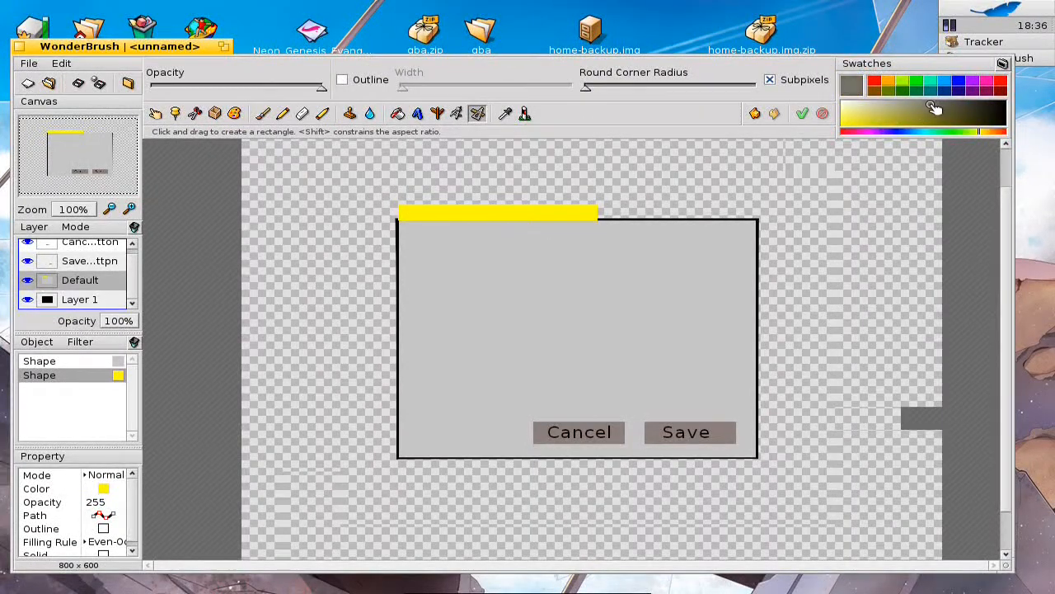
{"action": "left_click_drag", "start_coordinate": [934, 108], "coordinate": [1040, 99]}
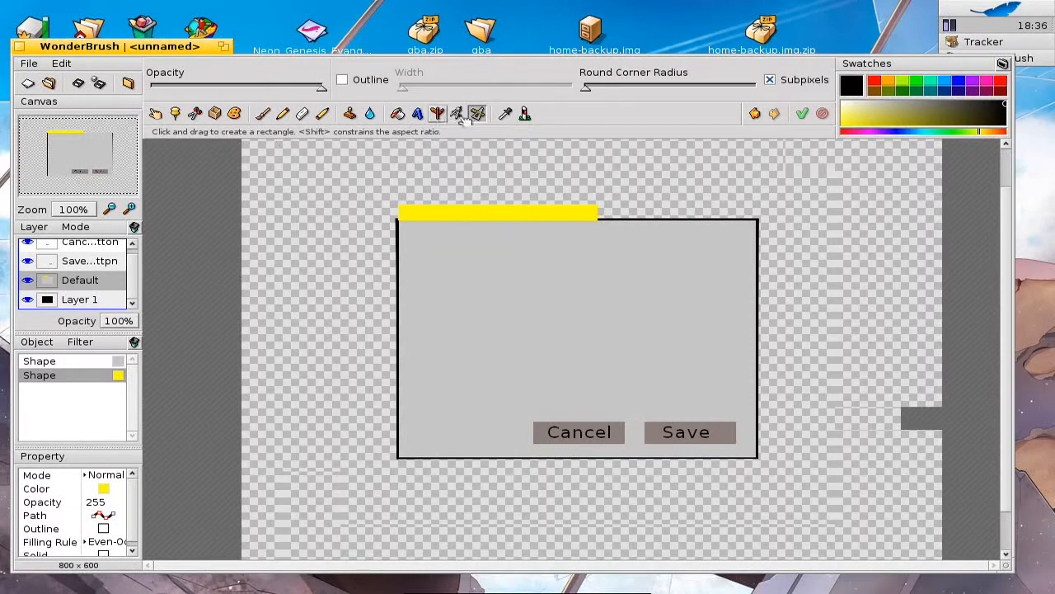
{"action": "left_click", "coordinate": [342, 80]}
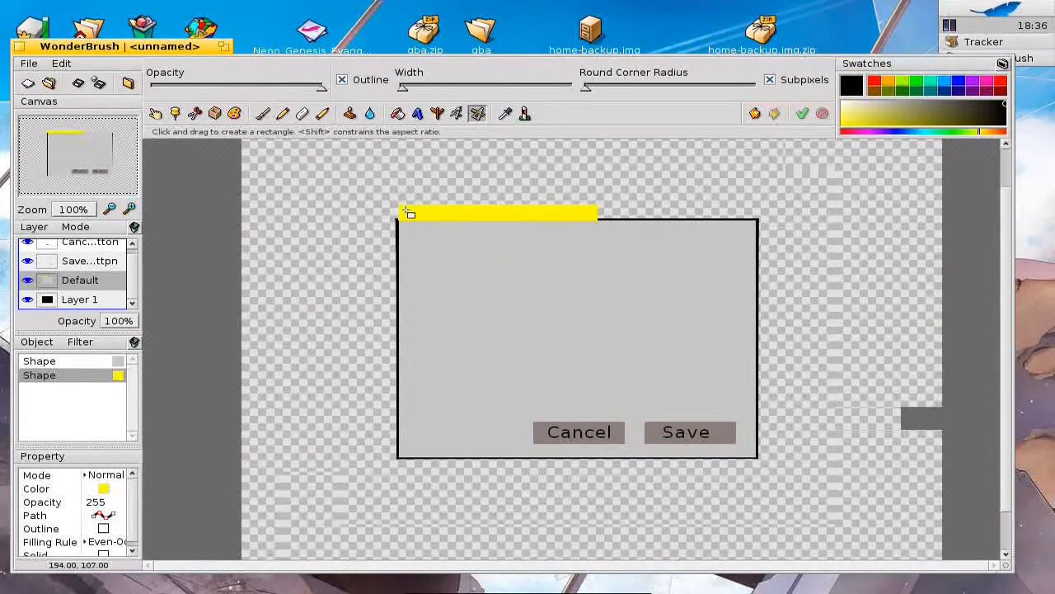
{"action": "left_click_drag", "start_coordinate": [401, 203], "coordinate": [410, 208]}
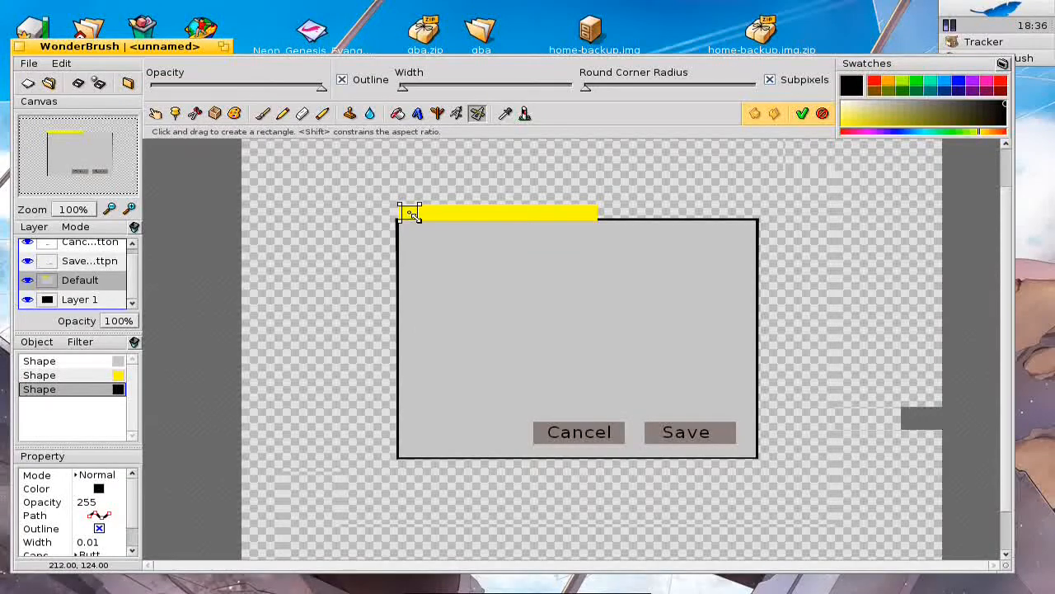
{"action": "left_click", "coordinate": [802, 113]}
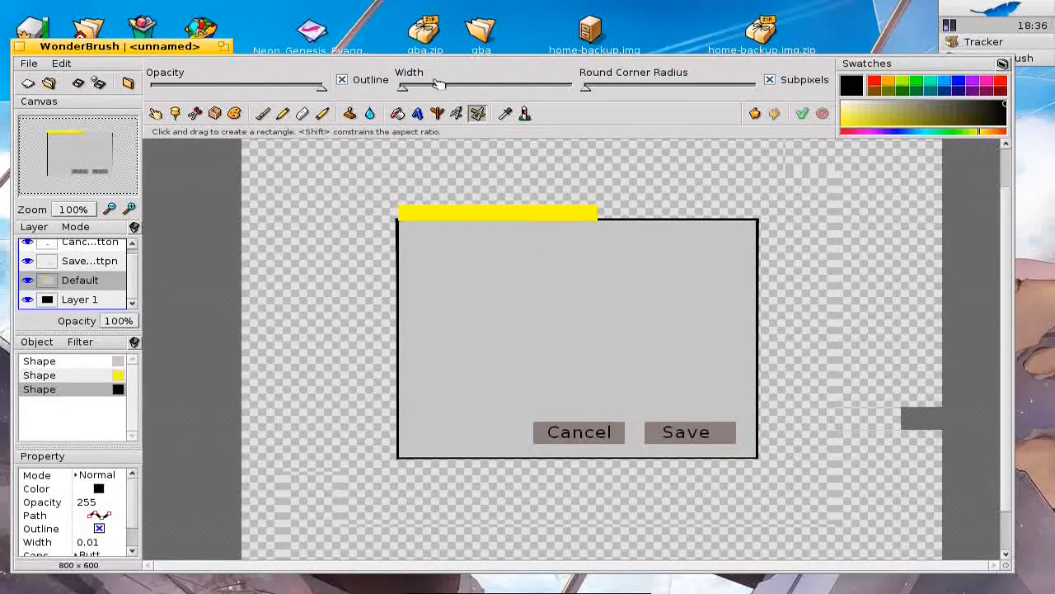
Turn off the Rectangle tool's outline option and lower its opacity.
{"action": "left_click", "coordinate": [353, 85]}
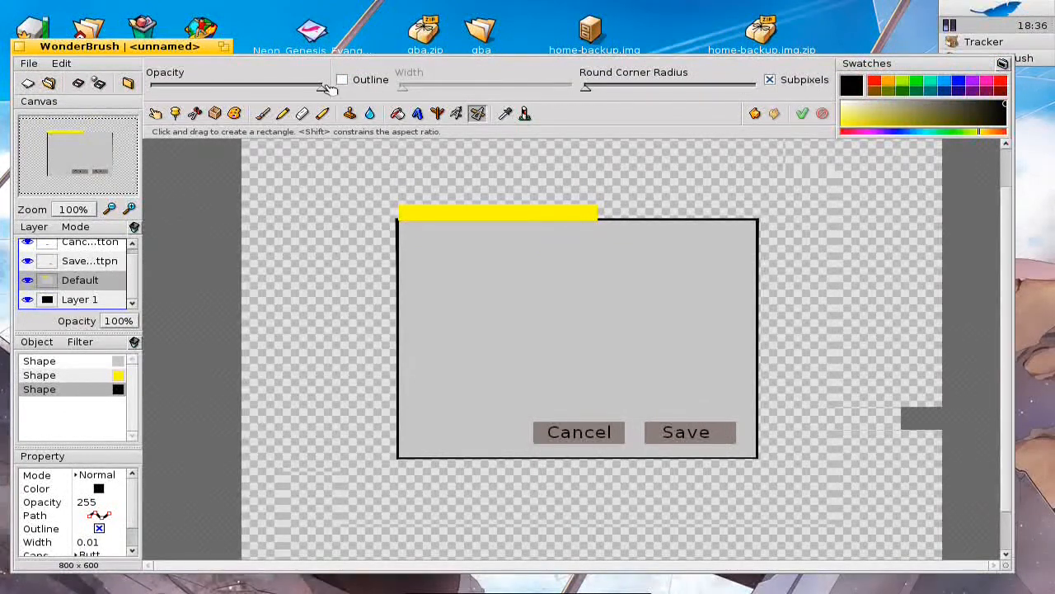
{"action": "left_click", "coordinate": [346, 84]}
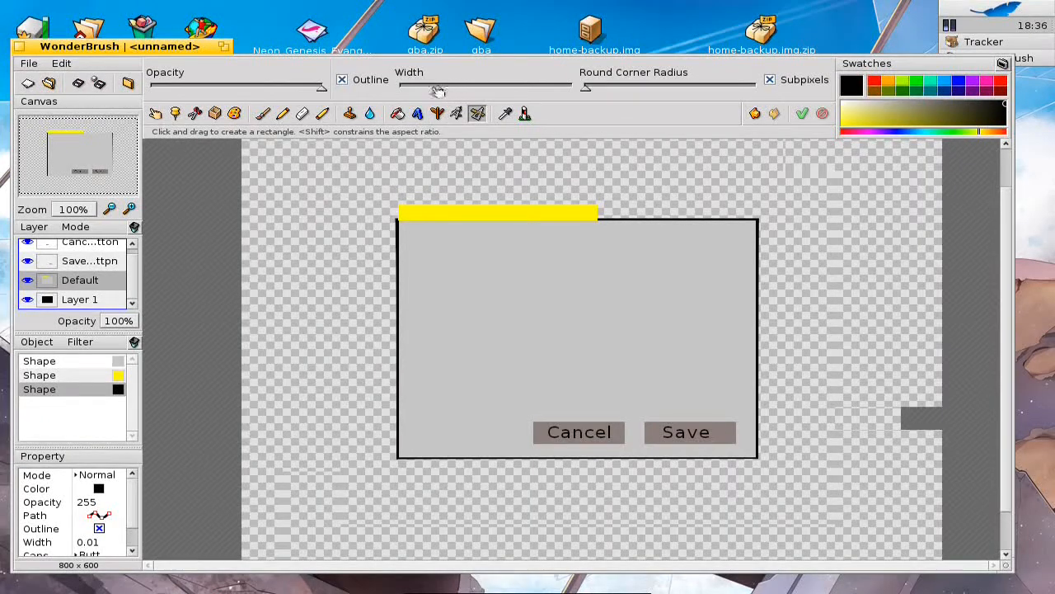
{"action": "left_click", "coordinate": [342, 80]}
{"action": "left_click_drag", "start_coordinate": [321, 88], "coordinate": [213, 99]}
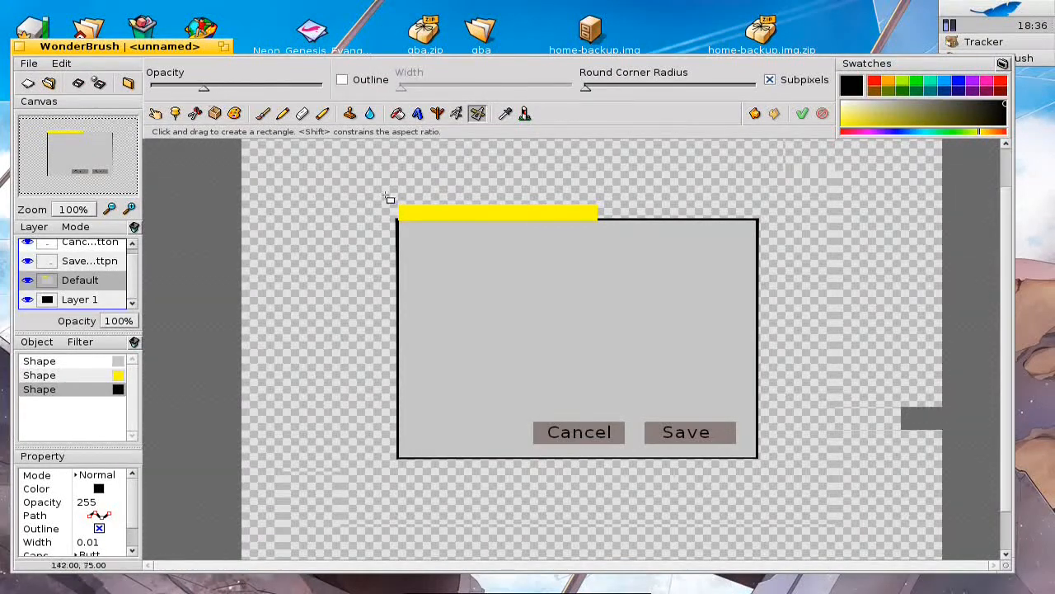
Add the black text "Properties" over the left part of the yellow title tab.
{"action": "left_click", "coordinate": [418, 113]}
{"action": "left_click", "coordinate": [421, 214]}
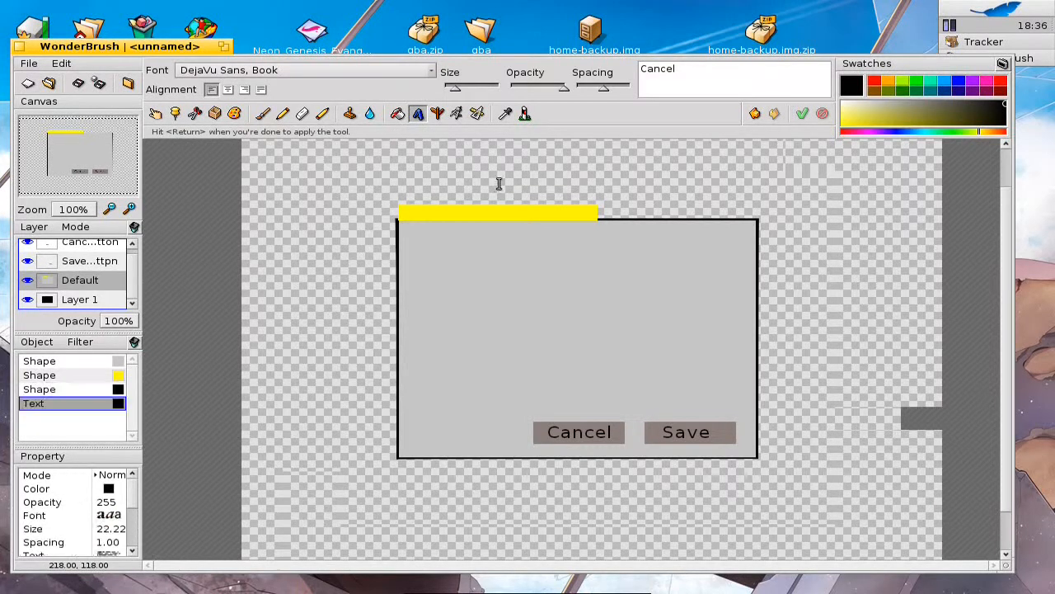
{"action": "double_click", "coordinate": [692, 85]}
{"action": "type", "text": "Proper"}
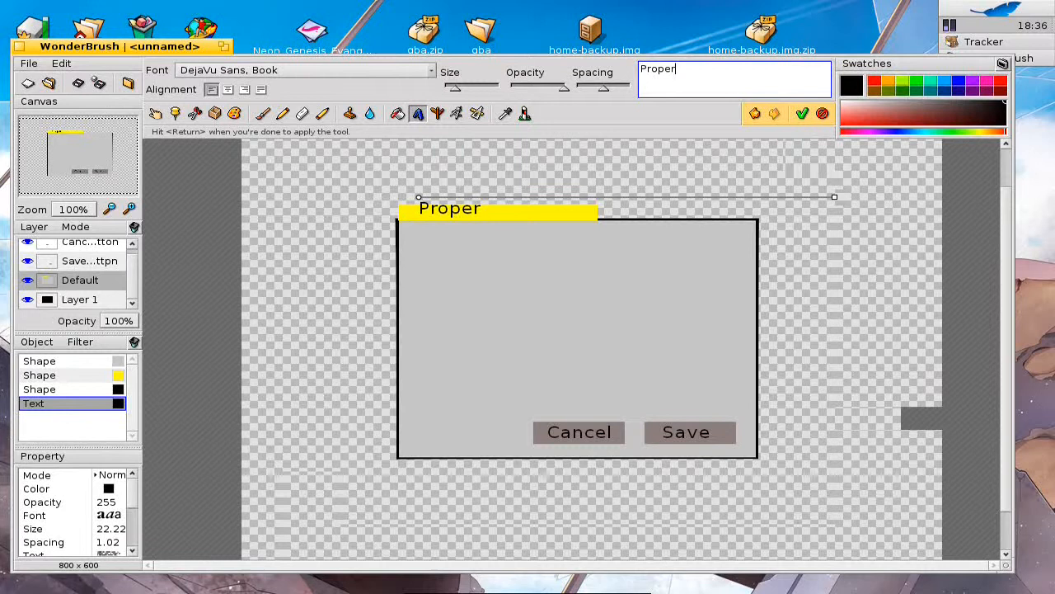
{"action": "type", "text": "ties"}
Fit the Properties text inside the left end of the title tab, reduce its size to 14.88, and apply it.
{"action": "left_click_drag", "start_coordinate": [452, 211], "coordinate": [442, 214]}
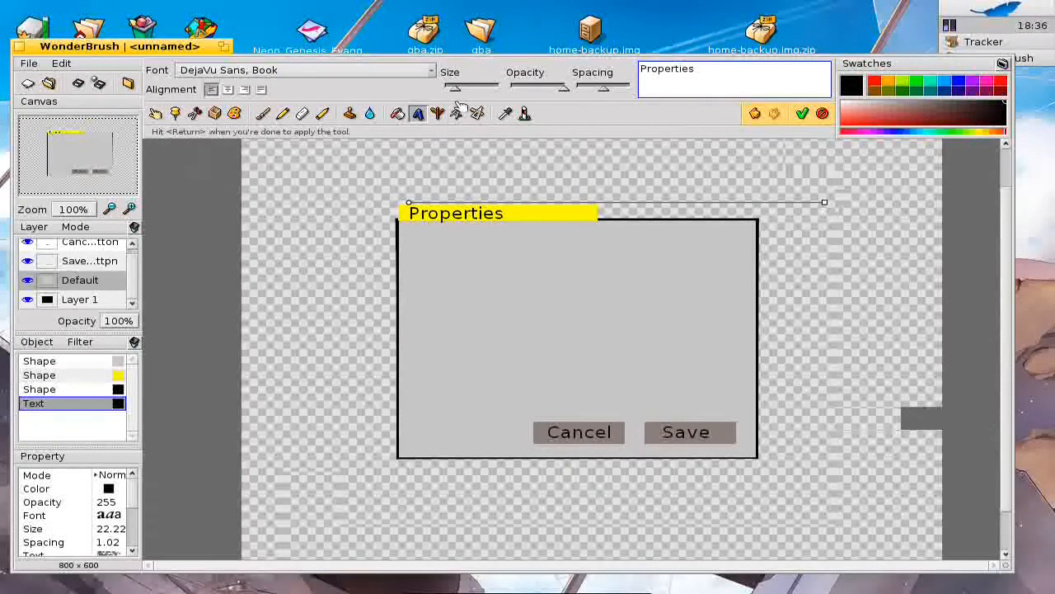
{"action": "left_click_drag", "start_coordinate": [458, 90], "coordinate": [456, 92]}
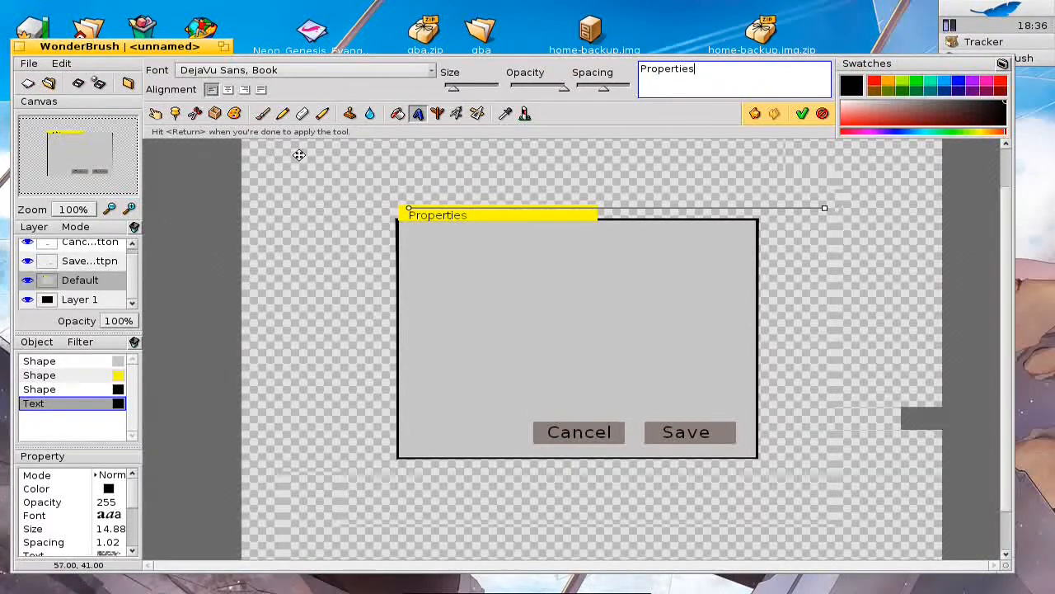
{"action": "left_click", "coordinate": [806, 89]}
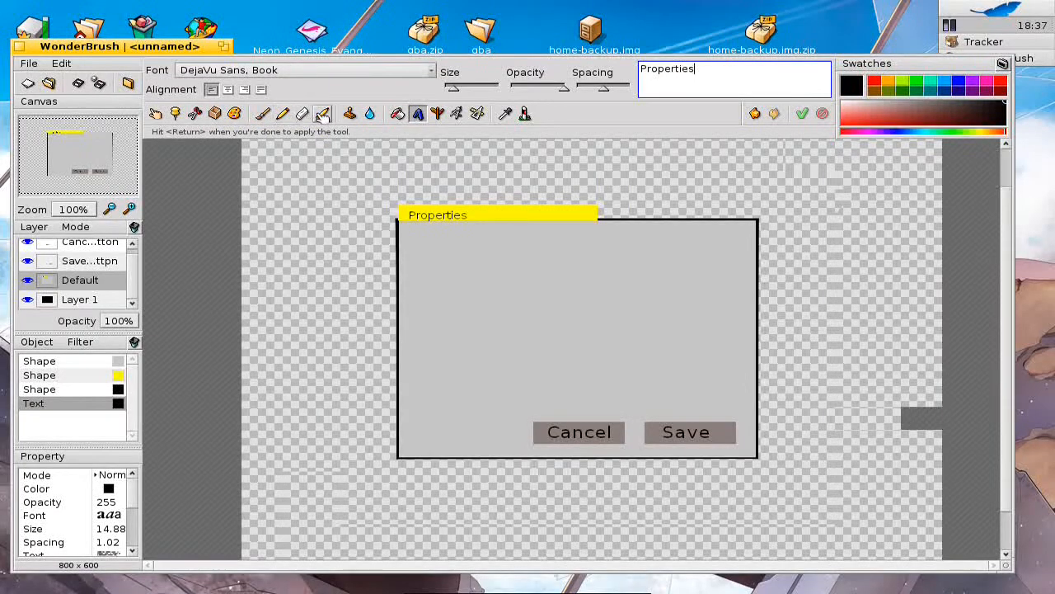
Draw a small filled ellipse in the upper part of the grey panel, colour it white and shrink it to a near-circle.
{"action": "left_click", "coordinate": [457, 113]}
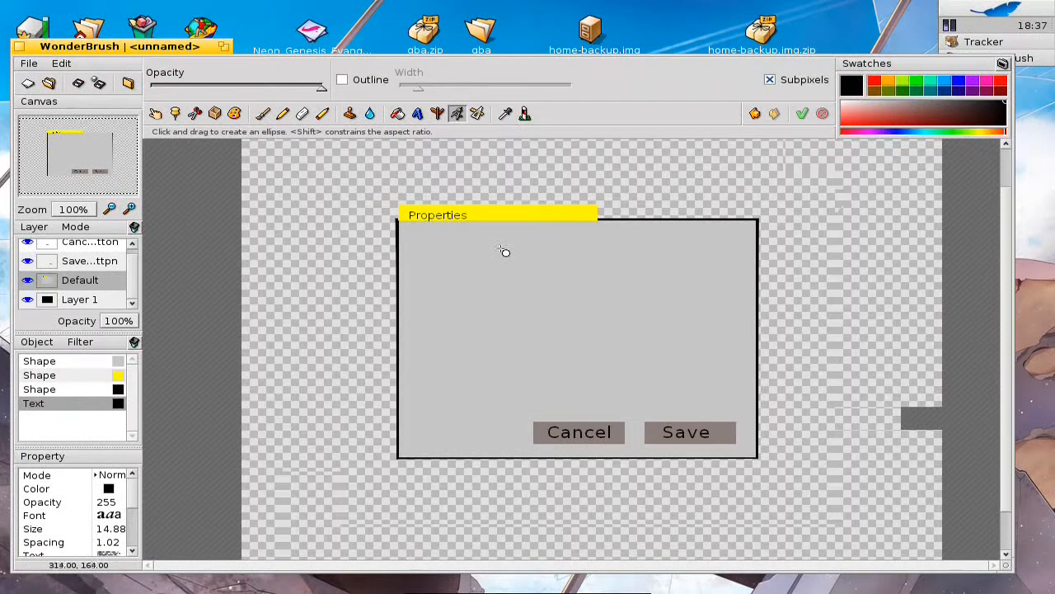
{"action": "left_click_drag", "start_coordinate": [499, 247], "coordinate": [532, 269]}
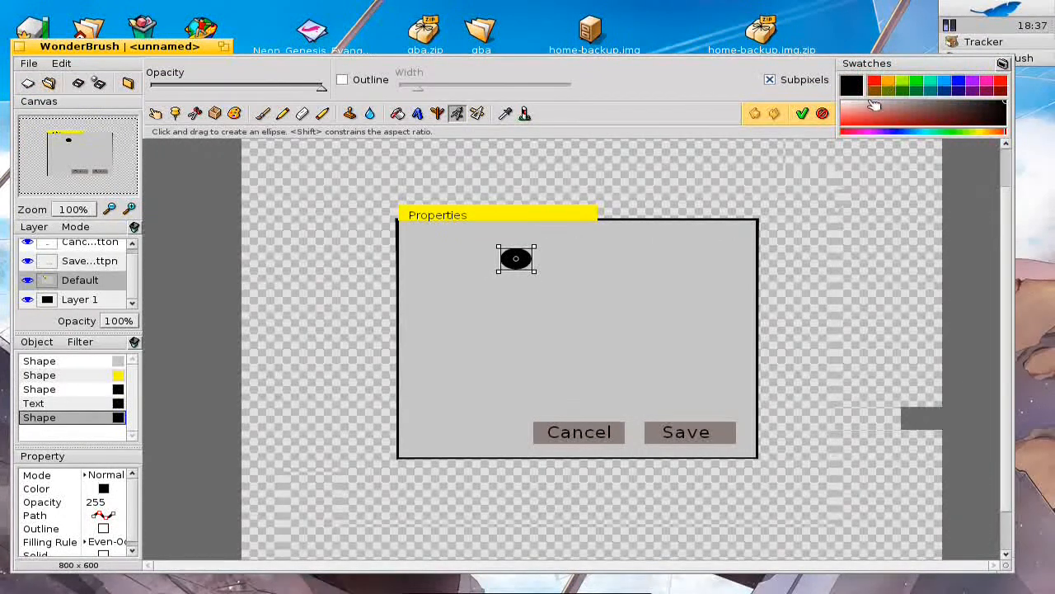
{"action": "left_click_drag", "start_coordinate": [857, 106], "coordinate": [843, 101]}
{"action": "left_click_drag", "start_coordinate": [535, 273], "coordinate": [520, 264]}
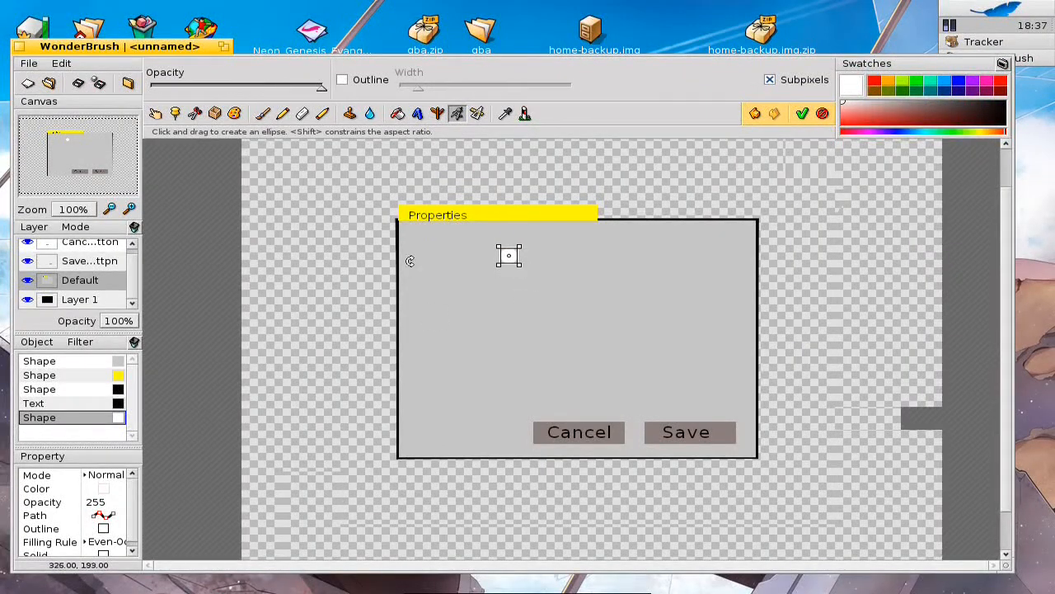
Move the white ellipse towards the panel's upper-left corner, below the Properties title, and make it slightly smaller.
{"action": "left_click_drag", "start_coordinate": [83, 210], "coordinate": [255, 216]}
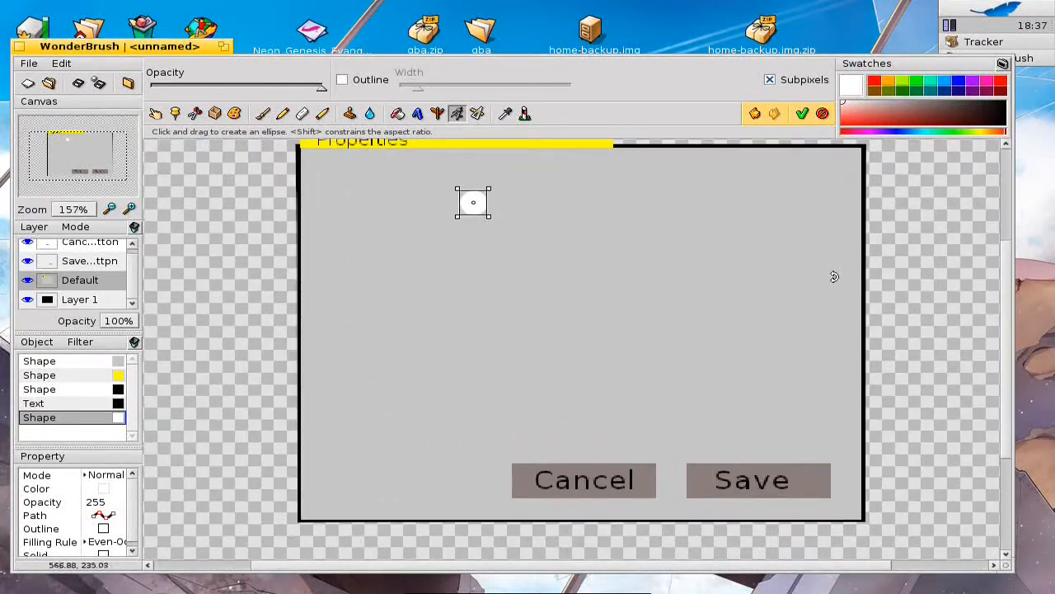
{"action": "scroll", "coordinate": [1012, 285], "scroll_direction": "up", "scroll_amount": 2}
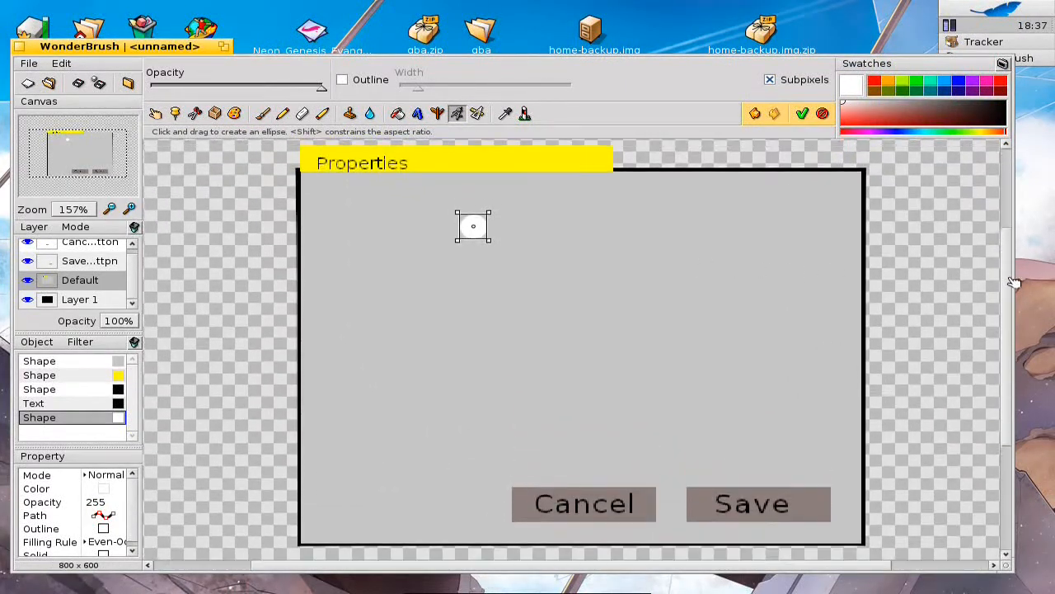
{"action": "left_click_drag", "start_coordinate": [473, 234], "coordinate": [379, 250]}
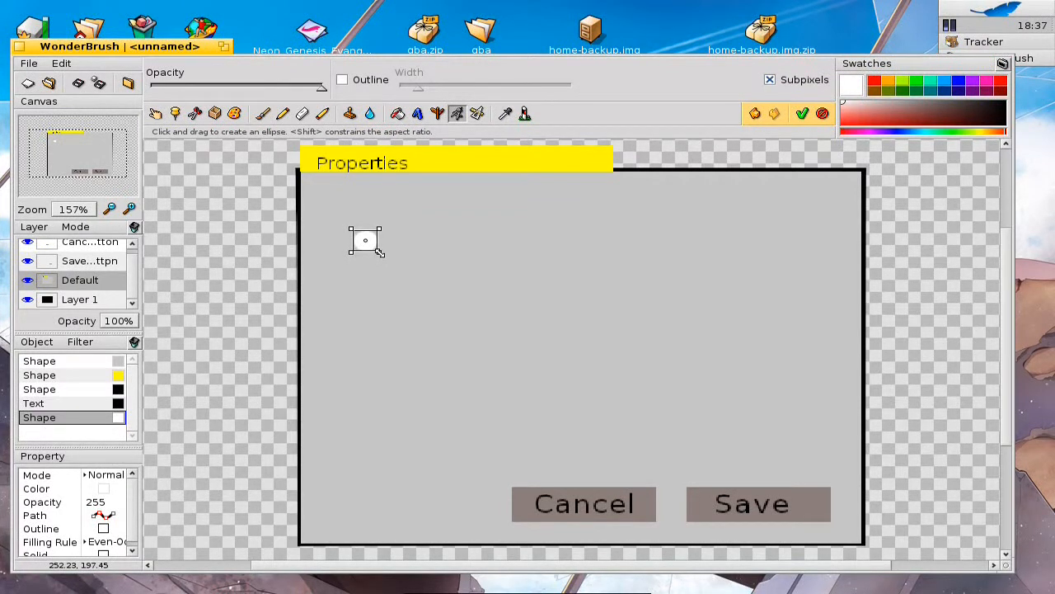
Nudge the white circle slightly up and left, and create one duplicate of it in the same place.
{"action": "left_click_drag", "start_coordinate": [368, 244], "coordinate": [367, 240]}
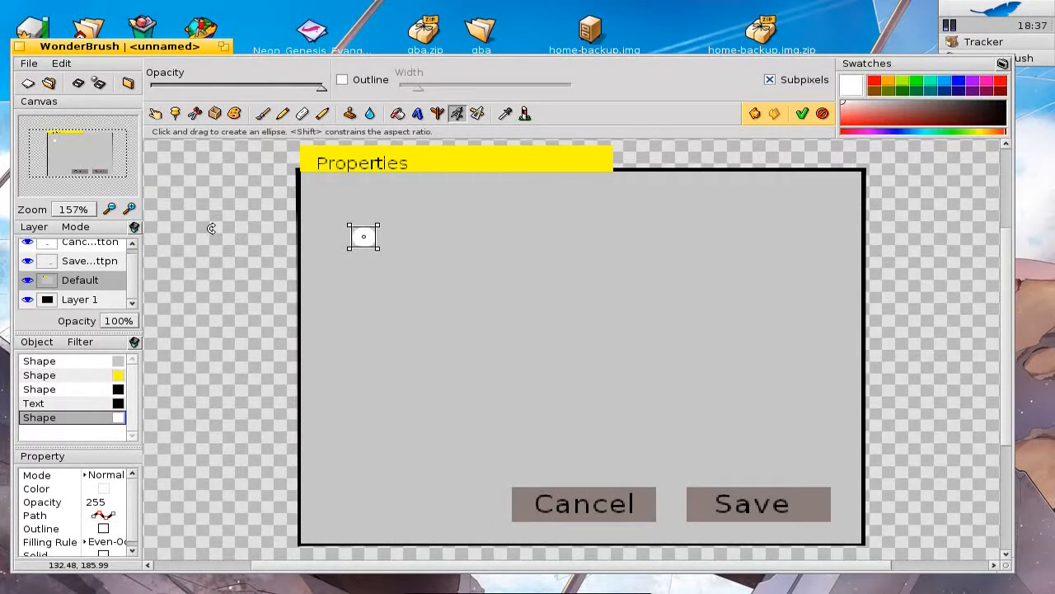
{"action": "left_click", "coordinate": [56, 418]}
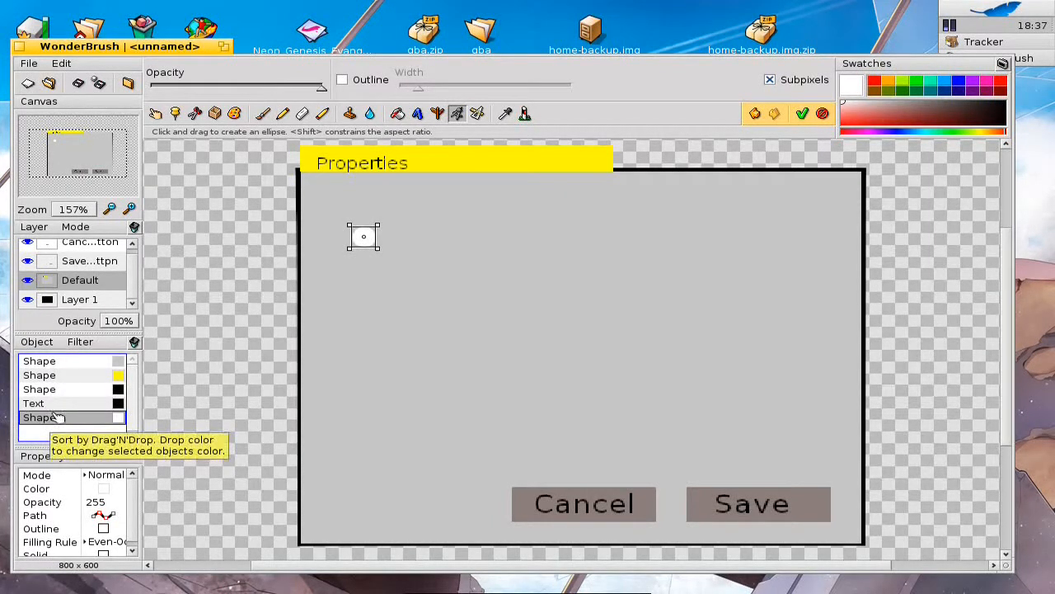
{"action": "left_click", "coordinate": [64, 341]}
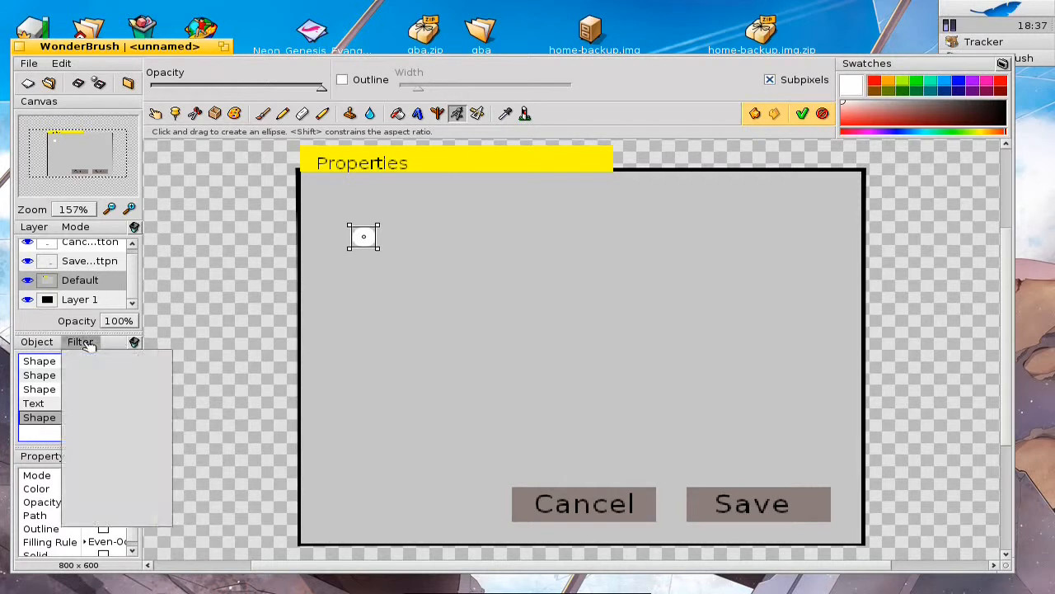
{"action": "left_click", "coordinate": [37, 343]}
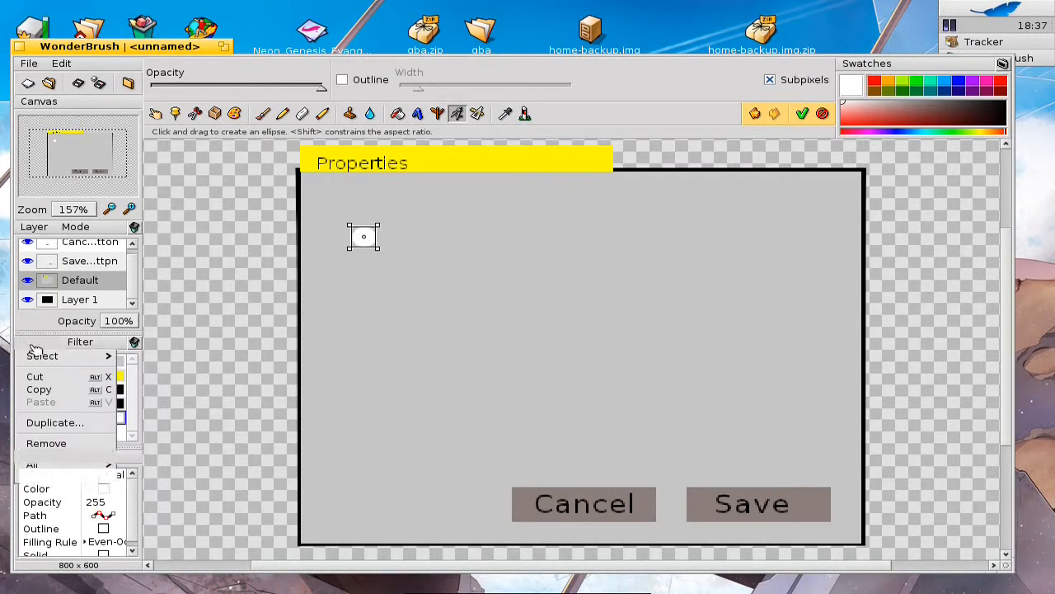
{"action": "left_click", "coordinate": [39, 346]}
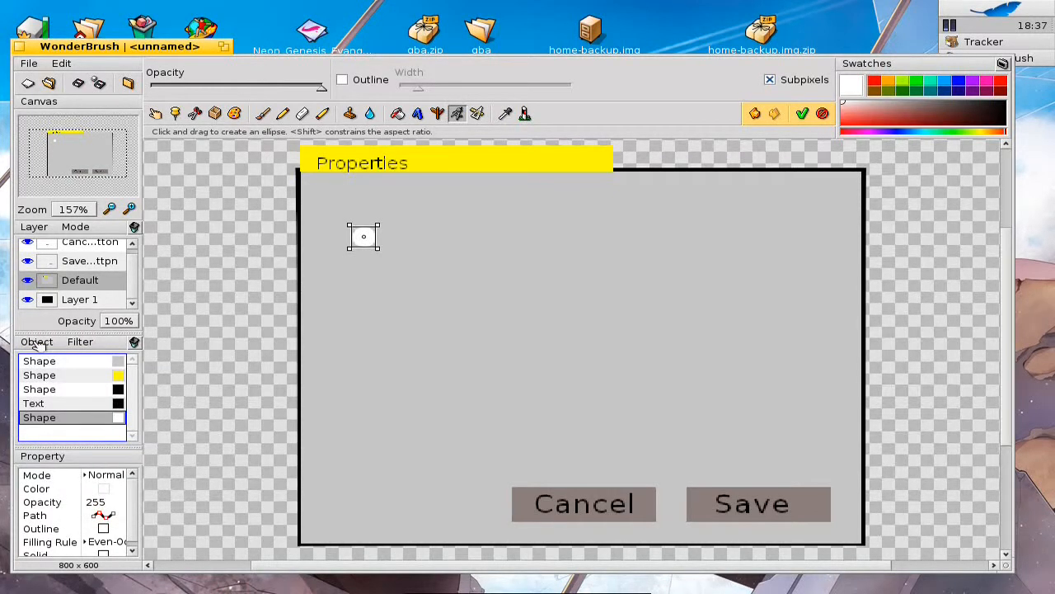
{"action": "left_click", "coordinate": [38, 343]}
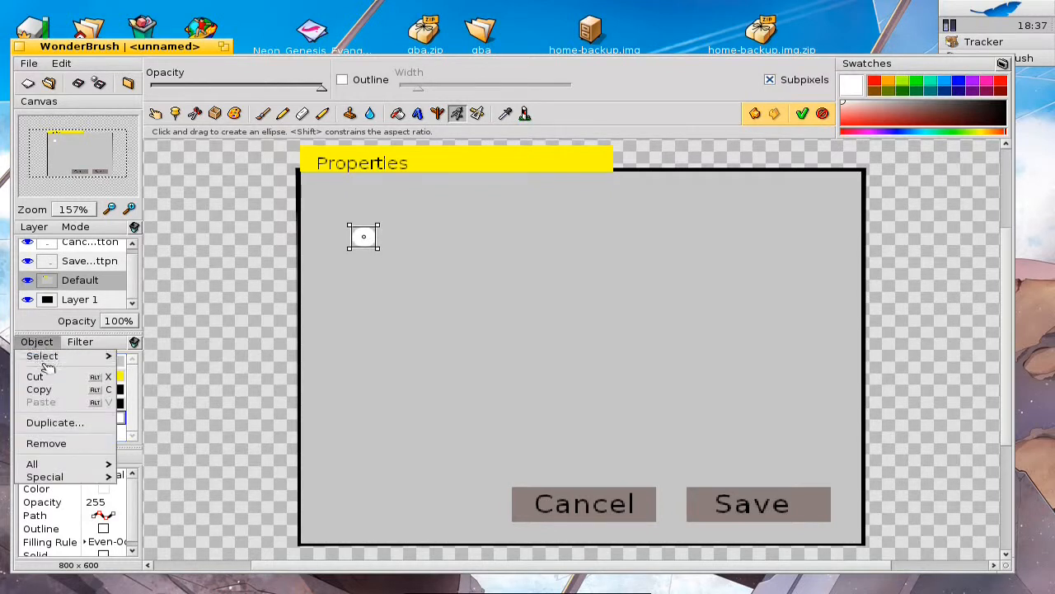
{"action": "left_click", "coordinate": [60, 423]}
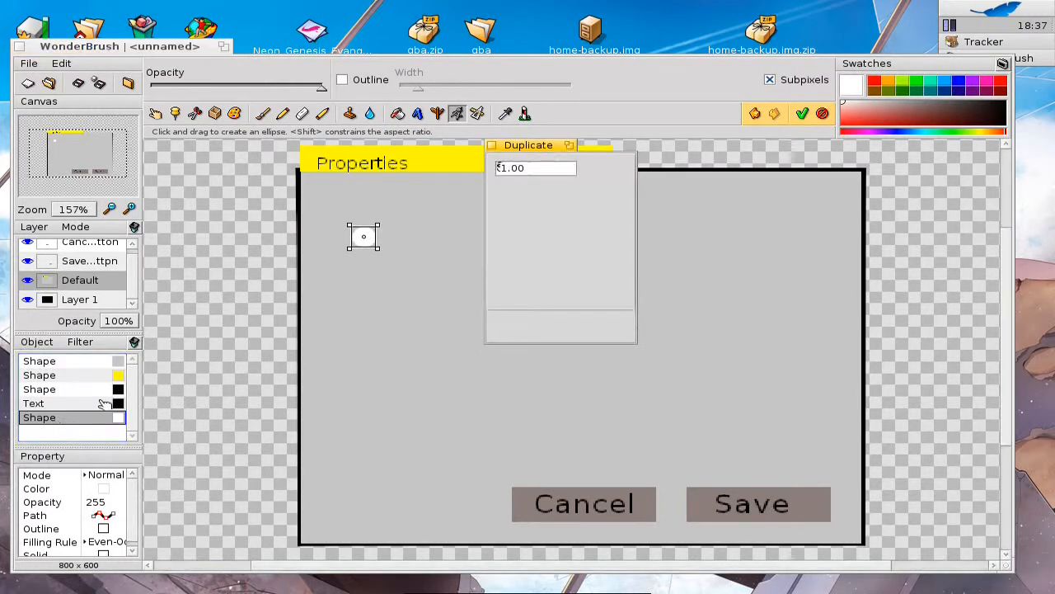
{"action": "left_click", "coordinate": [595, 326]}
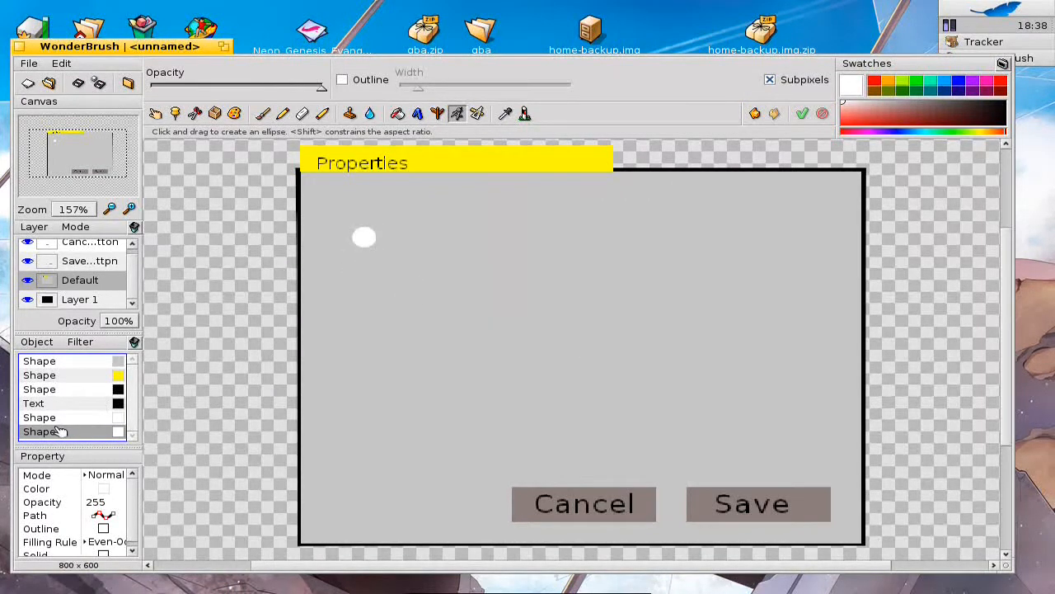
Move the duplicated white circle straight down by 29, placing it below the original circle.
{"action": "double_click", "coordinate": [54, 432]}
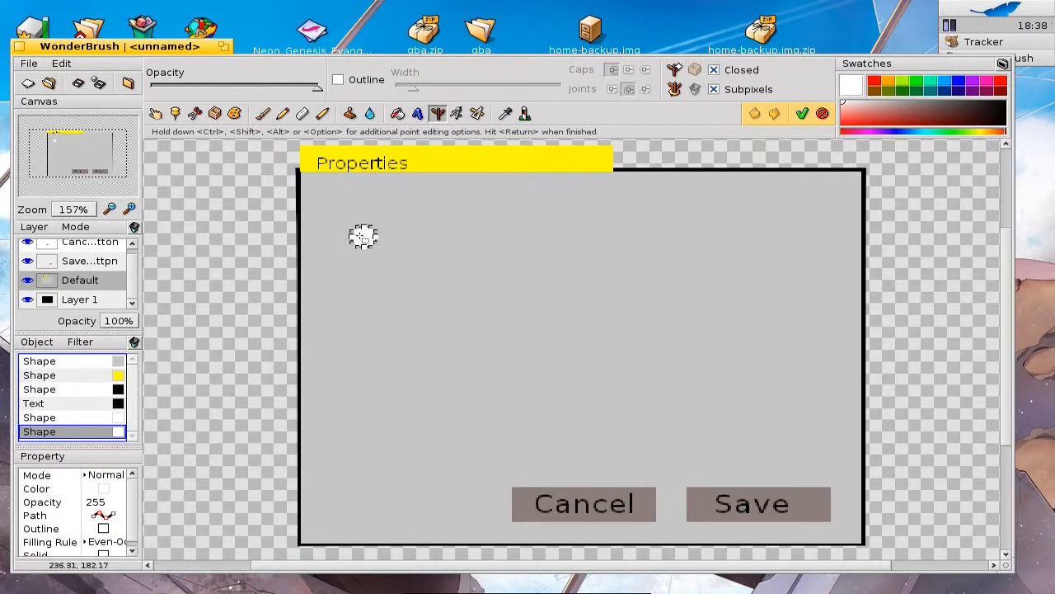
{"action": "left_click", "coordinate": [214, 113]}
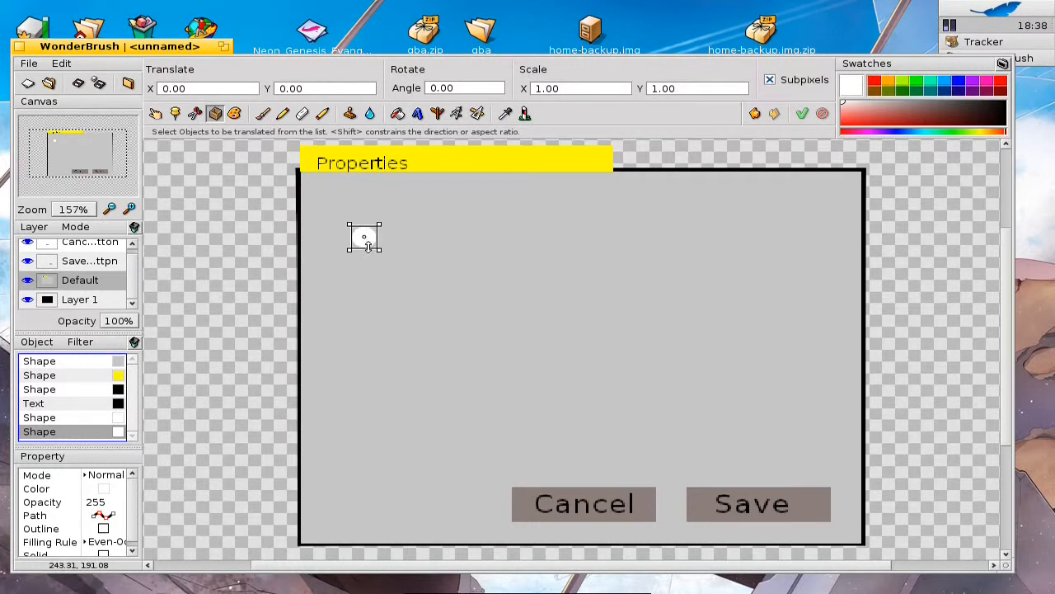
{"action": "key", "text": "Down"}
{"action": "key", "text": "Down"}
{"action": "key", "text": "Down"}
{"action": "key", "text": "Down"}
{"action": "key", "text": "Down"}
{"action": "key", "text": "Down"}
{"action": "key", "text": "Down"}
{"action": "key", "text": "Down"}
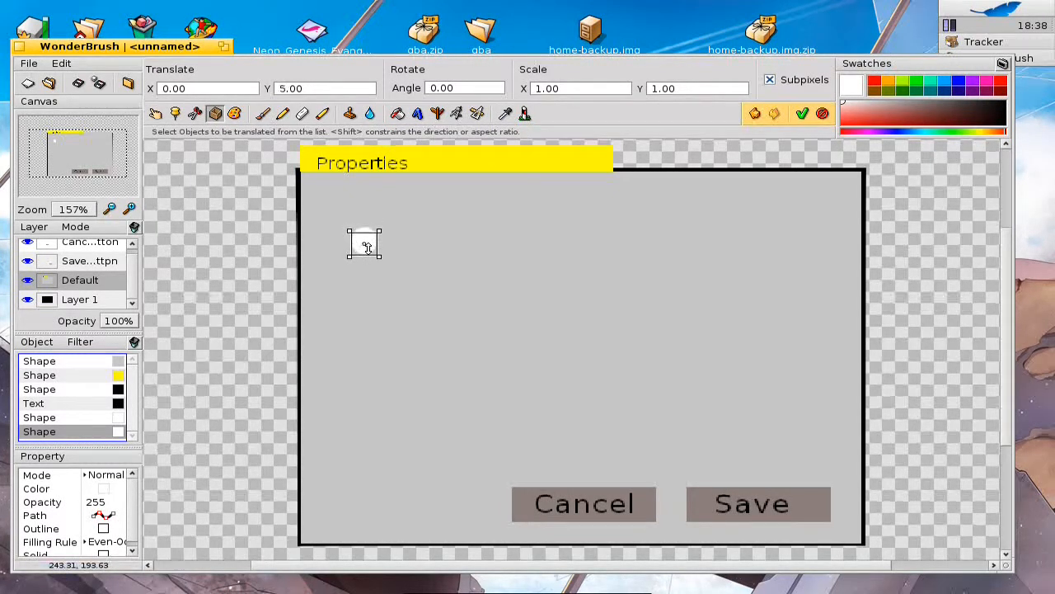
{"action": "key", "text": "Down"}
{"action": "key", "text": "Down"}
{"action": "key", "text": "Down"}
{"action": "key", "text": "Down"}
{"action": "key", "text": "Down"}
{"action": "key", "text": "Down"}
{"action": "key", "text": "Down"}
{"action": "key", "text": "Down"}
{"action": "key", "text": "Down"}
{"action": "key", "text": "Down"}
{"action": "key", "text": "Down"}
{"action": "key", "text": "Down"}
{"action": "key", "text": "Down"}
{"action": "key", "text": "Down"}
{"action": "key", "text": "Down"}
{"action": "key", "text": "Down"}
{"action": "key", "text": "Down"}
{"action": "key", "text": "Down"}
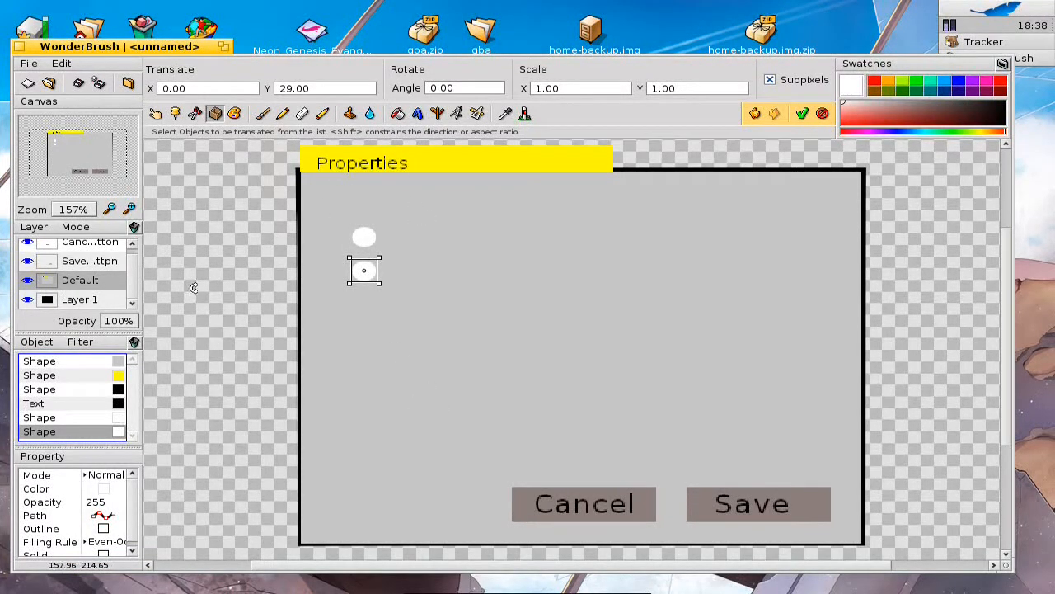
Draw a smaller filled ellipse inside the upper white circle, colour it blue and centre it there.
{"action": "left_click", "coordinate": [455, 116]}
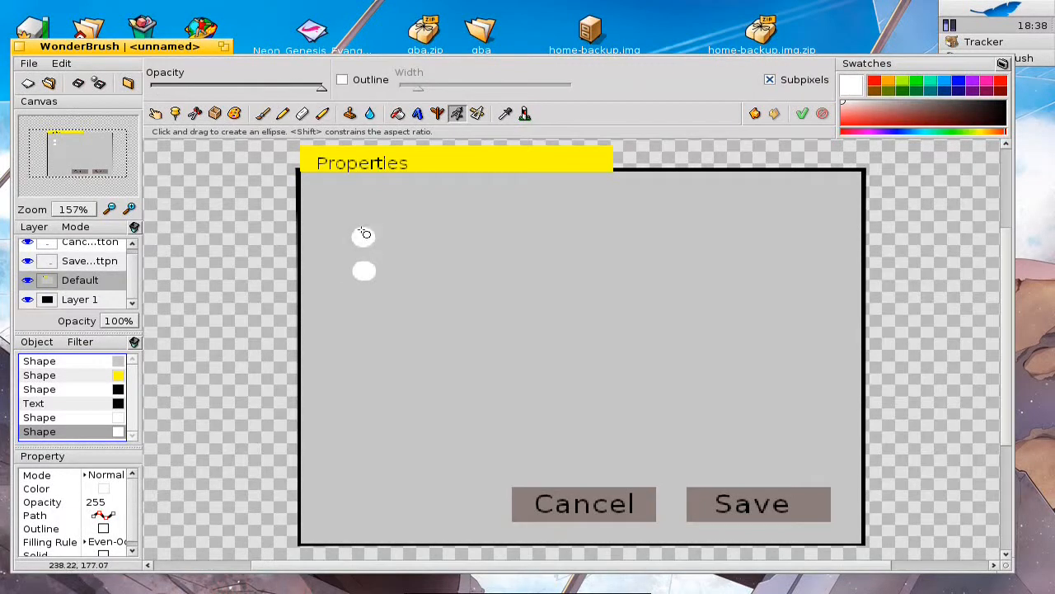
{"action": "left_click", "coordinate": [361, 233]}
{"action": "left_click_drag", "start_coordinate": [360, 233], "coordinate": [368, 238]}
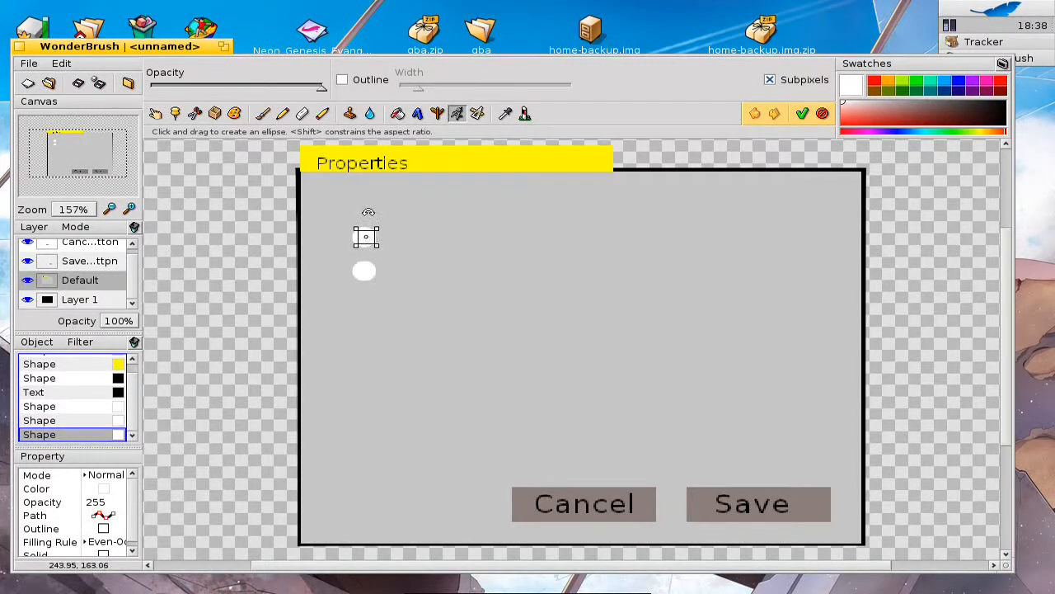
{"action": "left_click_drag", "start_coordinate": [948, 116], "coordinate": [834, 132]}
{"action": "left_click", "coordinate": [903, 133]}
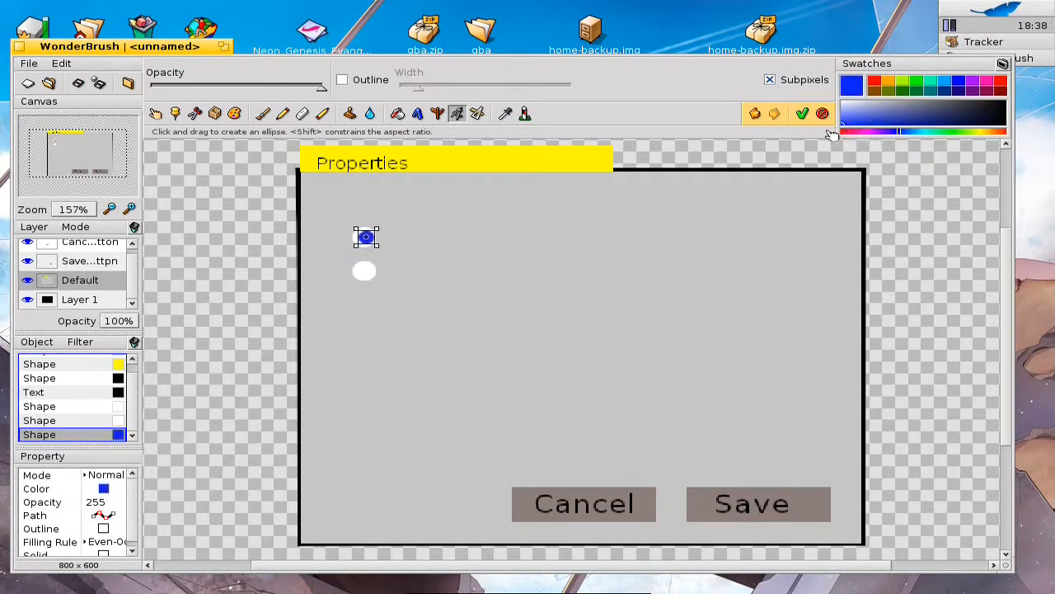
{"action": "left_click_drag", "start_coordinate": [369, 239], "coordinate": [368, 240]}
Place a text label beside the blue-dotted circle and colour it black.
{"action": "left_click", "coordinate": [417, 113]}
{"action": "left_click", "coordinate": [392, 221]}
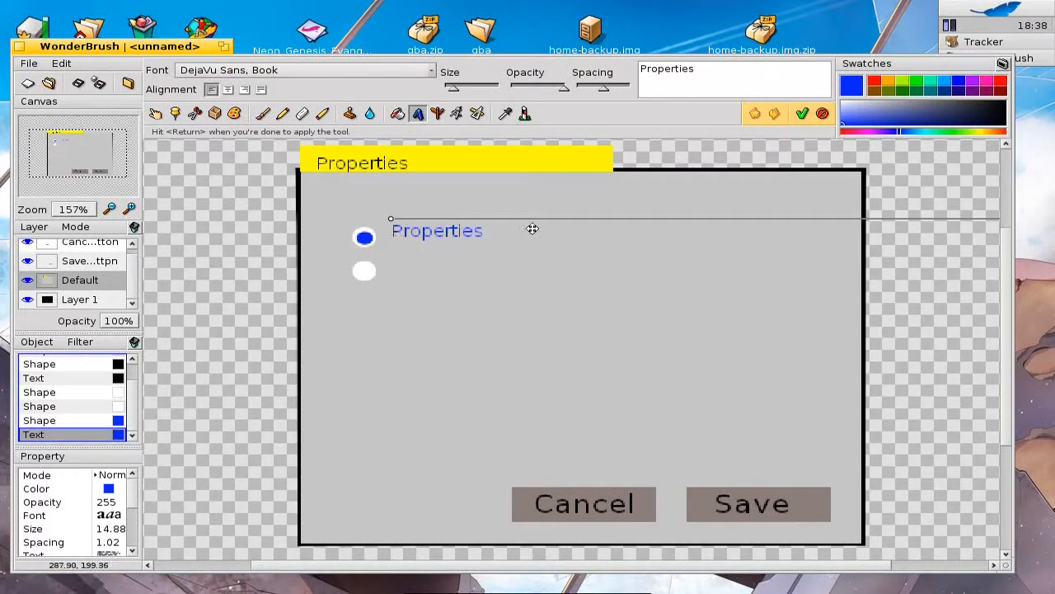
{"action": "left_click", "coordinate": [999, 109]}
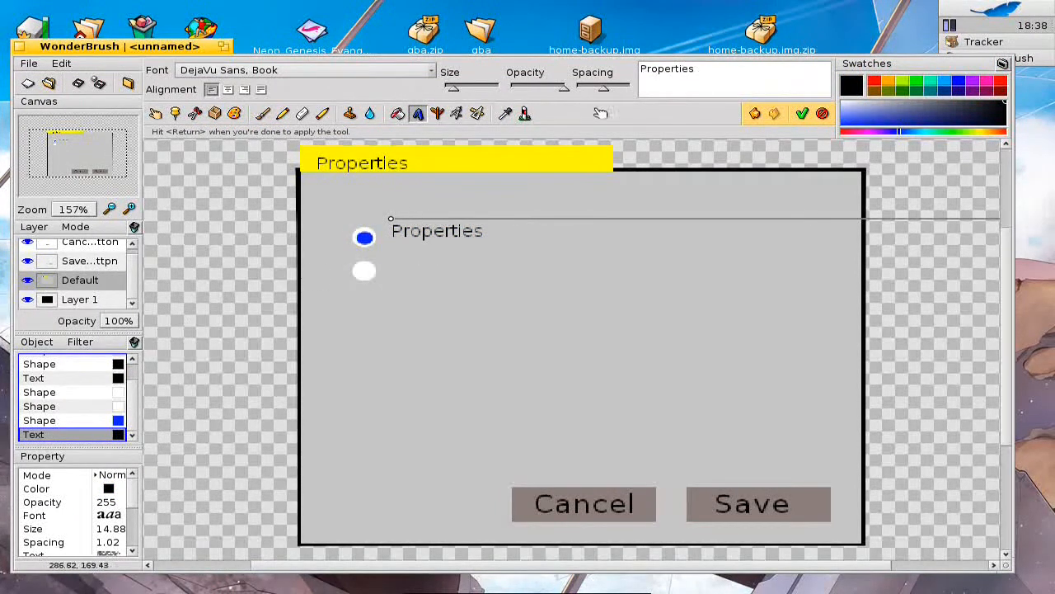
Change the new label's text to "Option 1" and move it down level with the blue-dotted circle.
{"action": "left_click", "coordinate": [732, 68]}
{"action": "double_click", "coordinate": [724, 67]}
{"action": "type", "text": "Optione 1"}
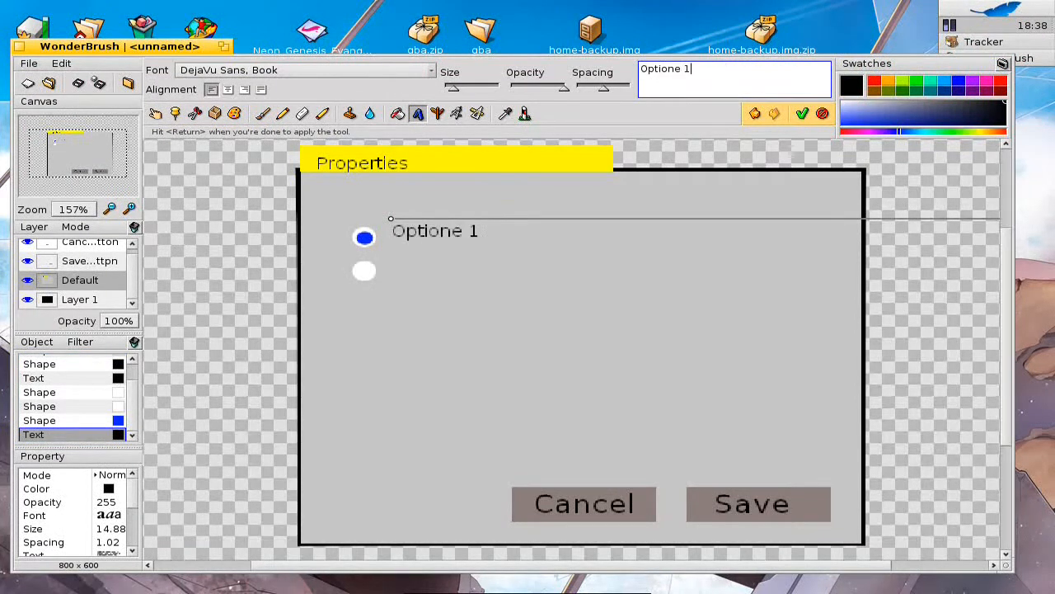
{"action": "key", "text": "BackSpace"}
{"action": "key", "text": "BackSpace"}
{"action": "key", "text": "BackSpace"}
{"action": "type", "text": "1"}
{"action": "left_click", "coordinate": [52, 421]}
{"action": "left_click", "coordinate": [50, 435]}
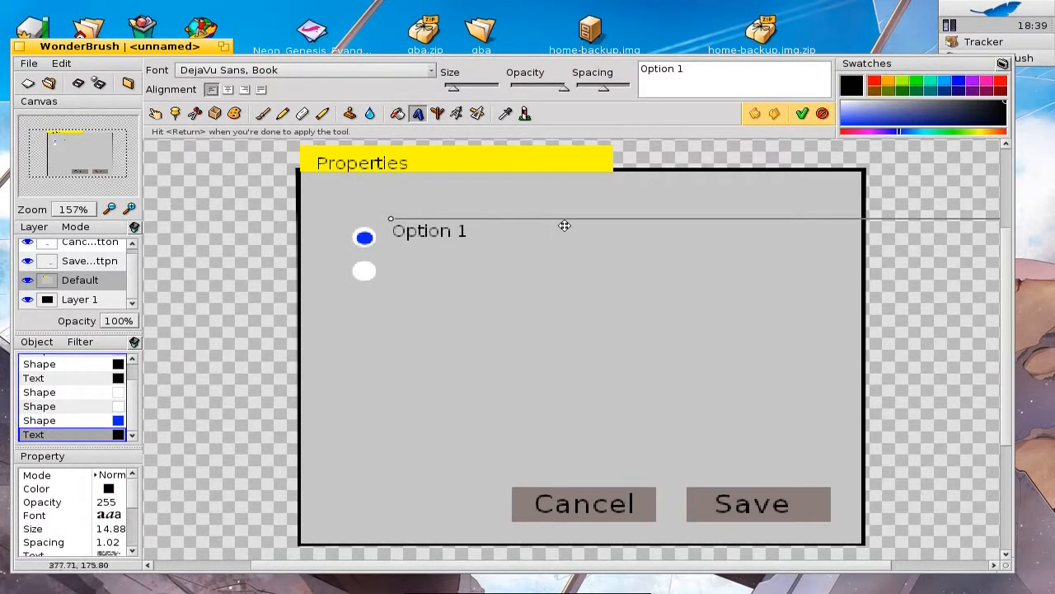
{"action": "left_click_drag", "start_coordinate": [568, 222], "coordinate": [569, 227]}
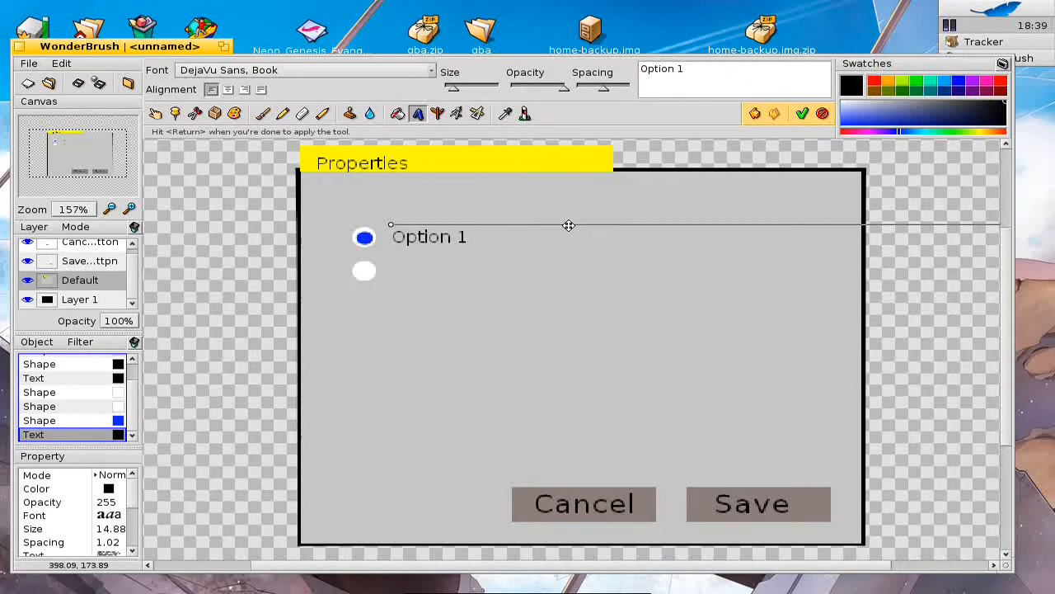
Duplicate the Option 1 label once in the same place.
{"action": "left_click", "coordinate": [38, 344]}
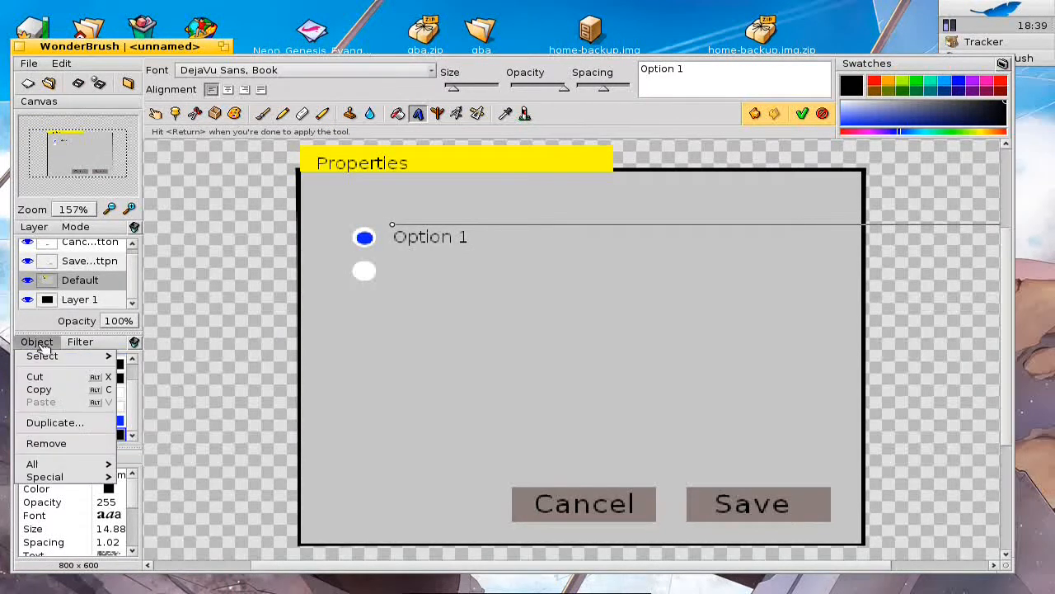
{"action": "left_click", "coordinate": [67, 423]}
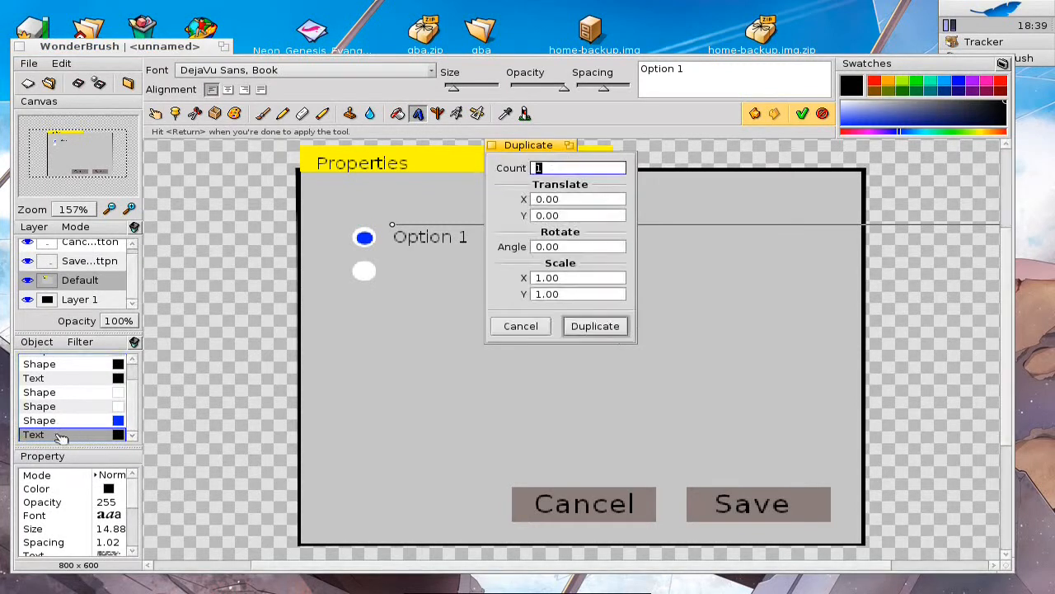
{"action": "left_click", "coordinate": [618, 326]}
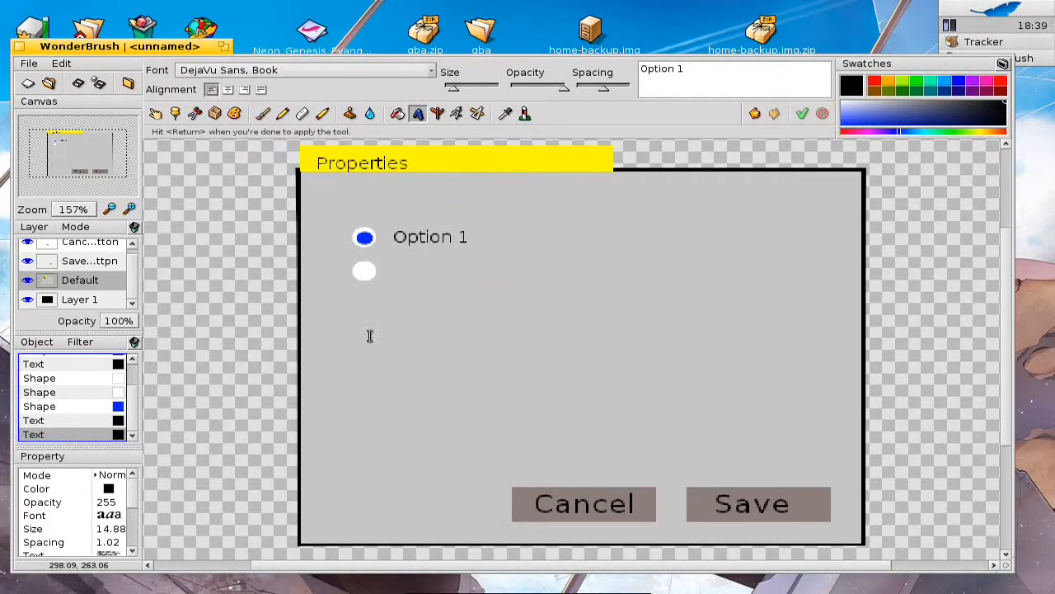
Move the duplicated label straight down beside the lower white circle and change its text to "Option 2".
{"action": "left_click", "coordinate": [47, 435]}
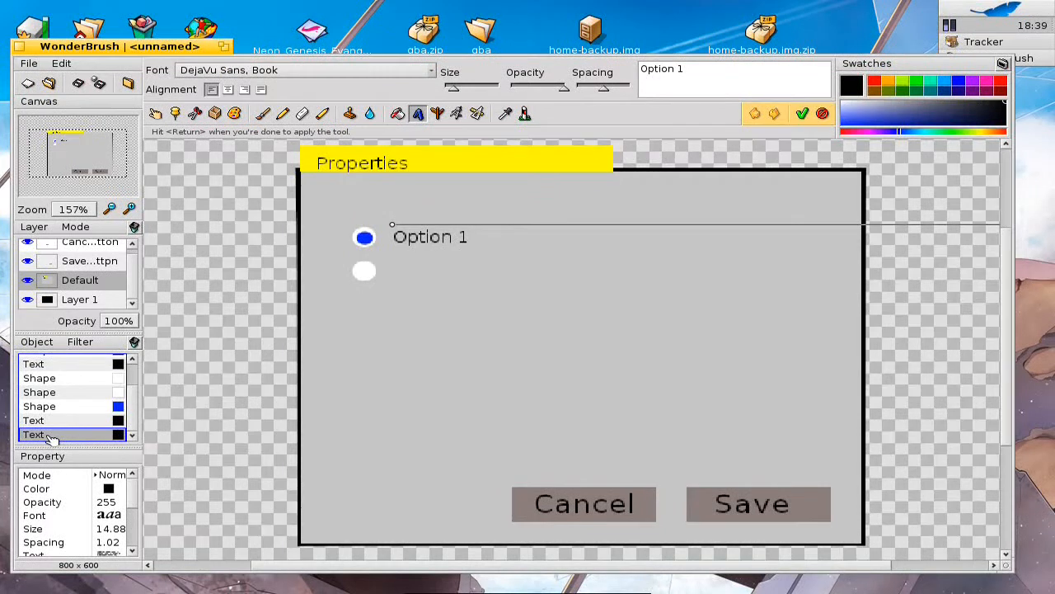
{"action": "left_click_drag", "start_coordinate": [459, 287], "coordinate": [460, 291]}
{"action": "key", "text": "Down"}
{"action": "key", "text": "Down"}
{"action": "key", "text": "Down"}
{"action": "key", "text": "Down"}
{"action": "key", "text": "Down"}
{"action": "key", "text": "Down"}
{"action": "key", "text": "Down"}
{"action": "key", "text": "Down"}
{"action": "key", "text": "Down"}
{"action": "key", "text": "Down"}
{"action": "key", "text": "Down"}
{"action": "key", "text": "Down"}
{"action": "key", "text": "Down"}
{"action": "key", "text": "Down"}
{"action": "key", "text": "Down"}
{"action": "key", "text": "Down"}
{"action": "key", "text": "Down"}
{"action": "key", "text": "Down"}
{"action": "key", "text": "Down"}
{"action": "key", "text": "Down"}
{"action": "key", "text": "Down"}
{"action": "key", "text": "Down"}
{"action": "key", "text": "Down"}
{"action": "key", "text": "Down"}
{"action": "key", "text": "Down"}
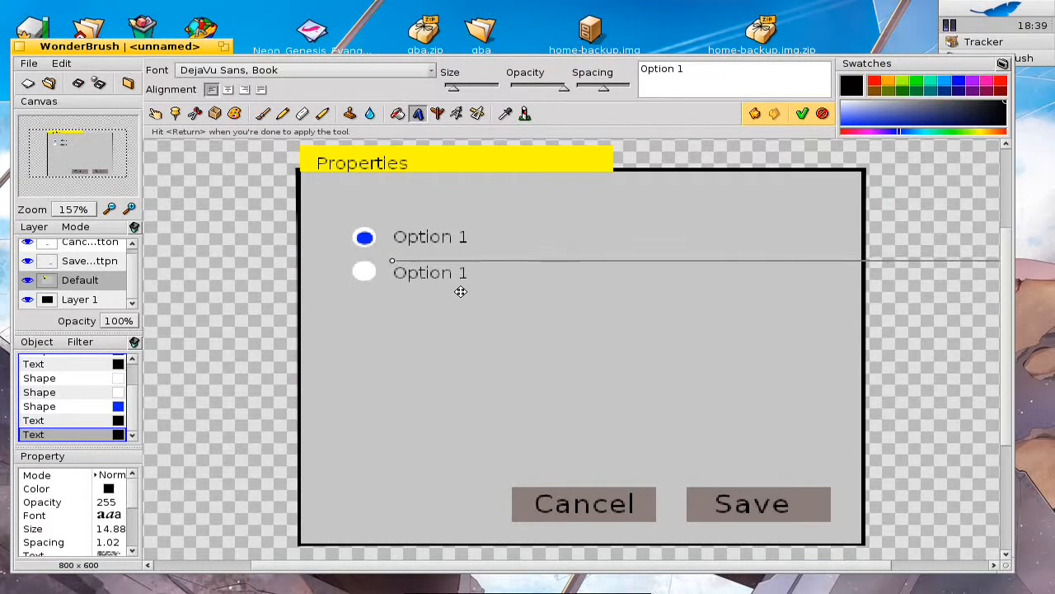
{"action": "left_click", "coordinate": [699, 68]}
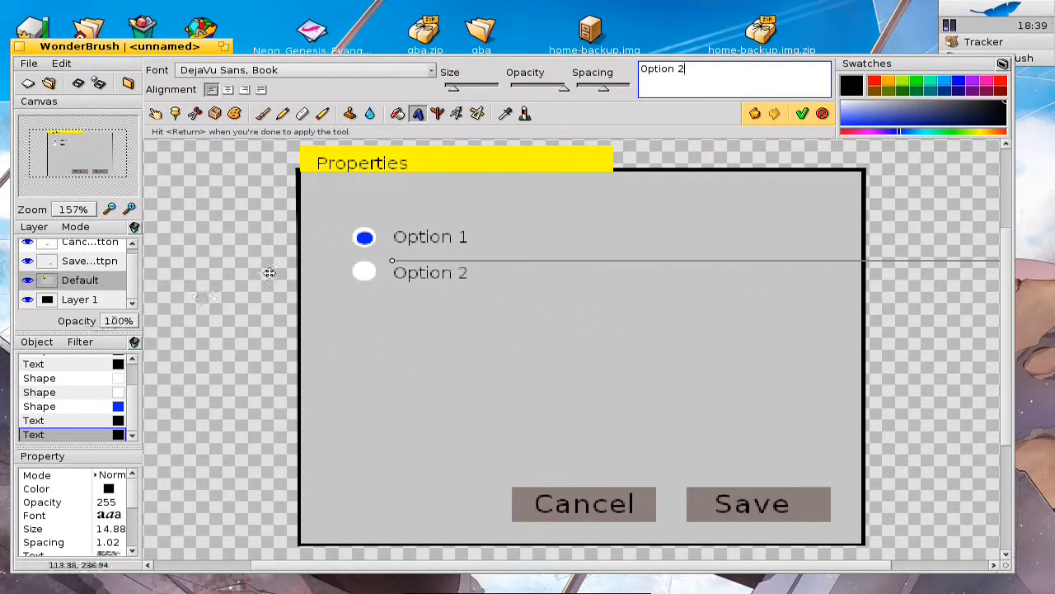
{"action": "left_click", "coordinate": [478, 114]}
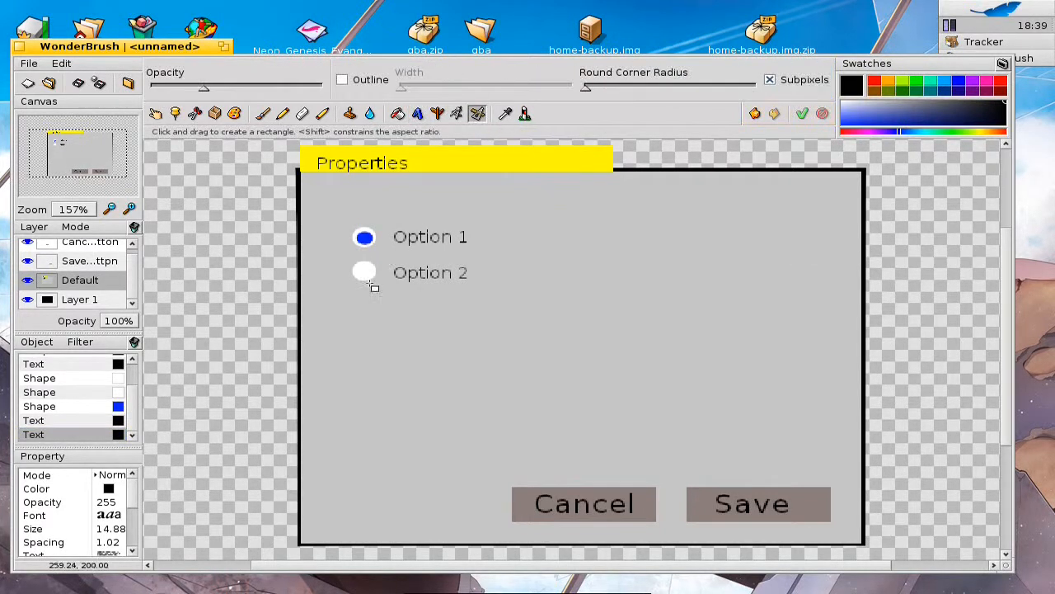
{"action": "left_click_drag", "start_coordinate": [352, 319], "coordinate": [385, 344]}
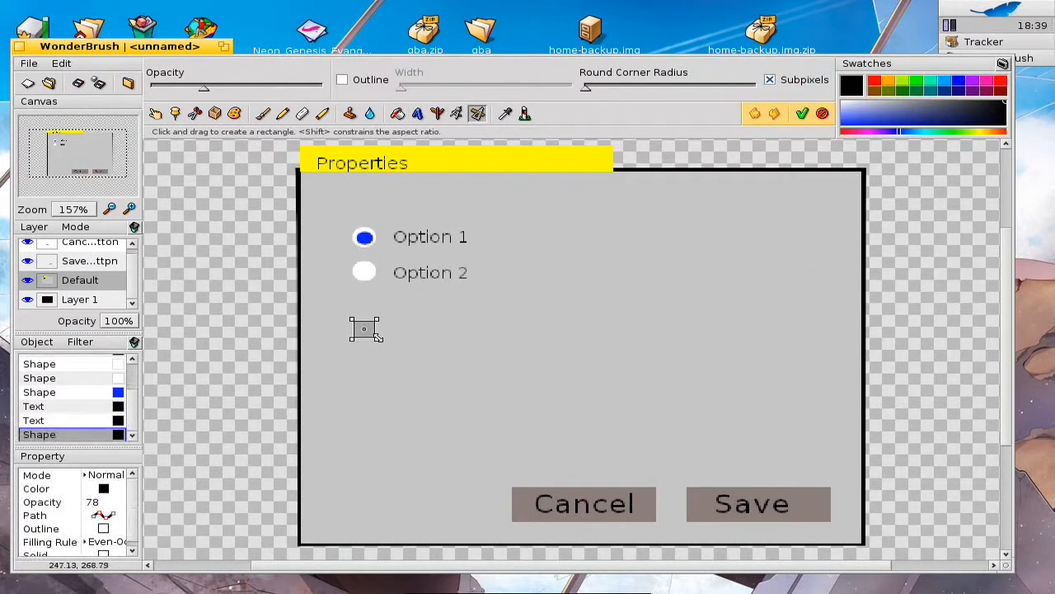
{"action": "left_click", "coordinate": [842, 103]}
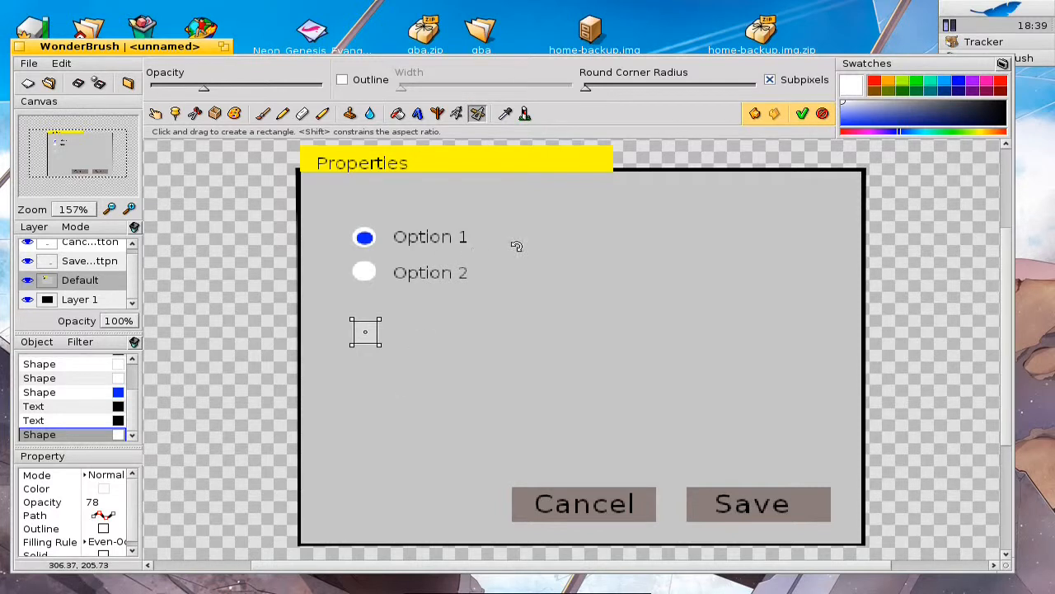
{"action": "left_click", "coordinate": [802, 113]}
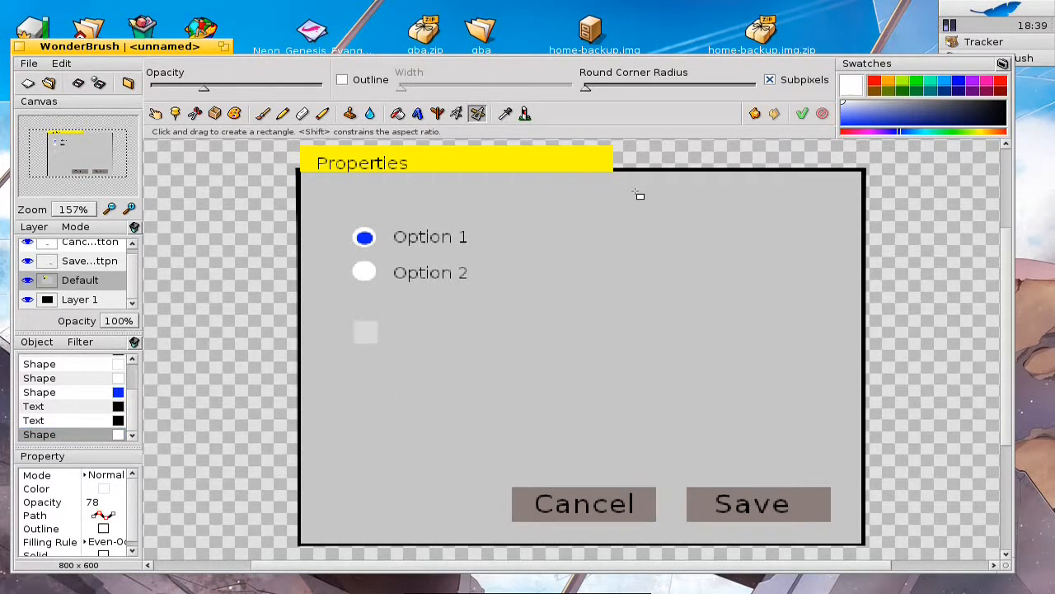
{"action": "key", "text": "Delete"}
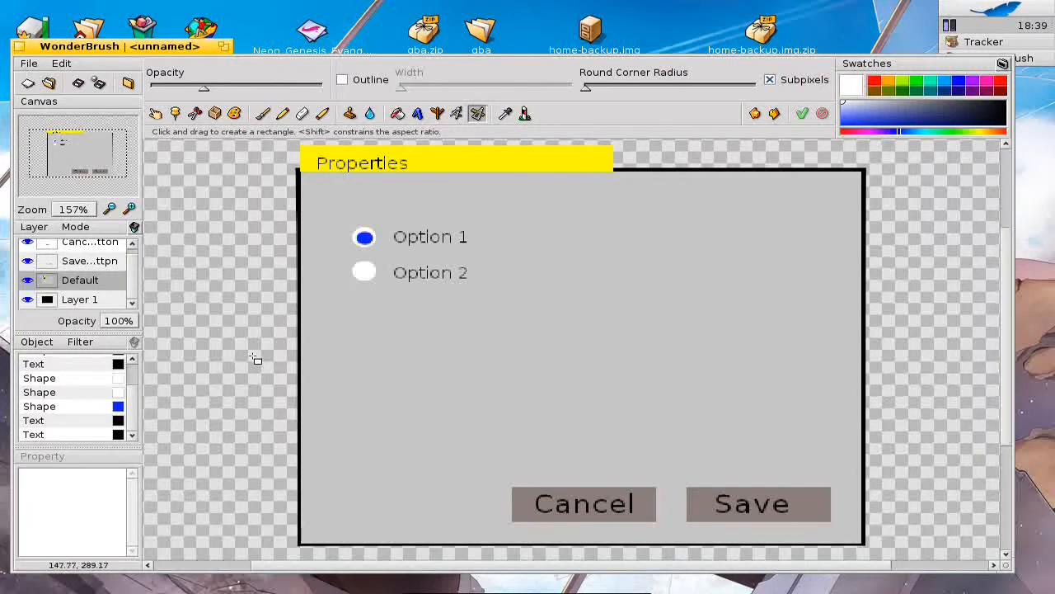
Draw a small white rectangle below the lower white circle, enlarge it and raise its opacity to 255.
{"action": "left_click_drag", "start_coordinate": [344, 317], "coordinate": [376, 343]}
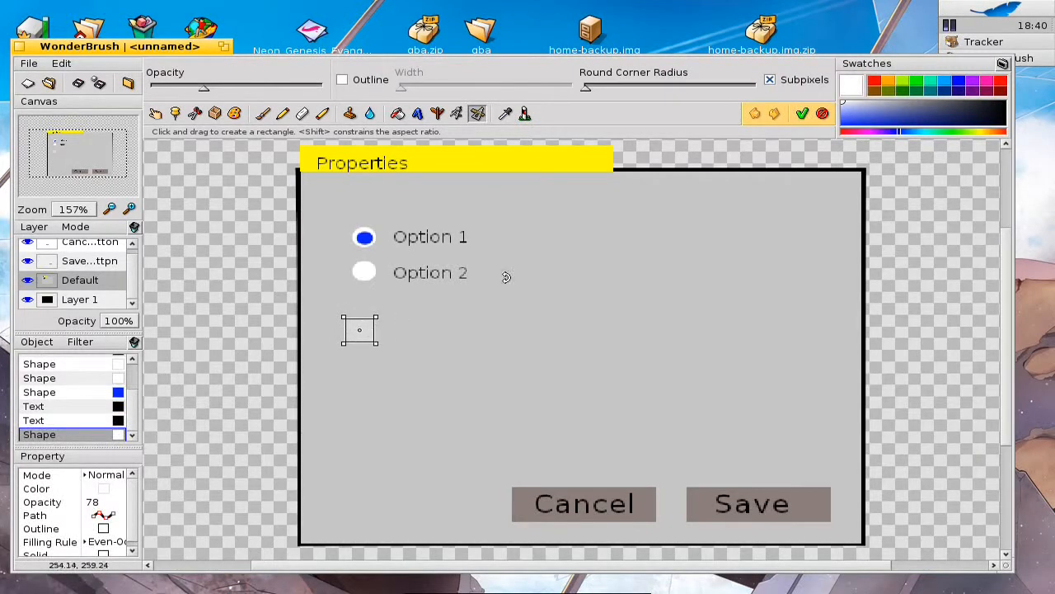
{"action": "left_click_drag", "start_coordinate": [902, 132], "coordinate": [1004, 131]}
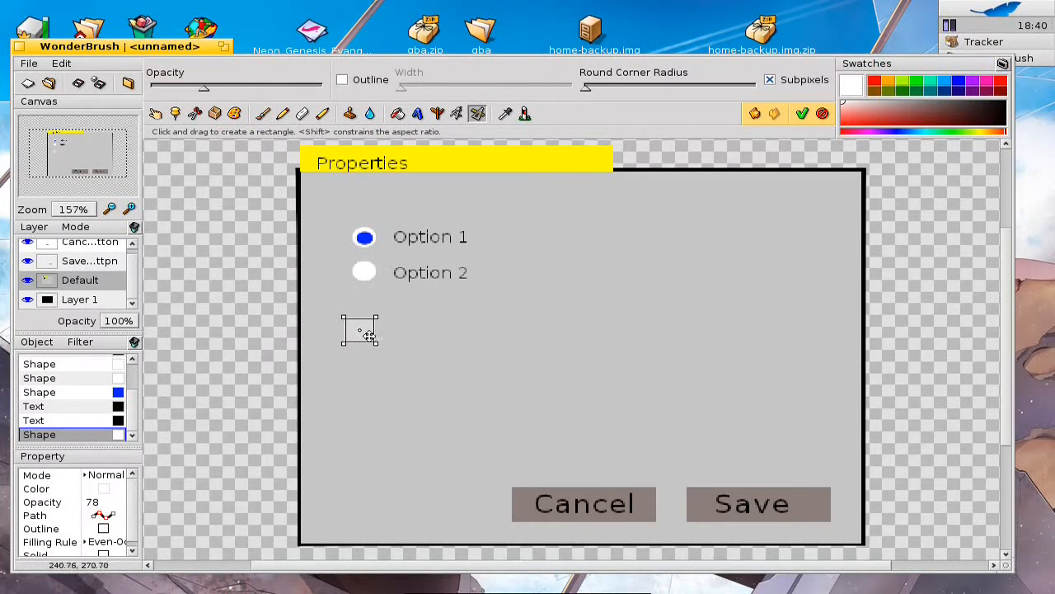
{"action": "left_click_drag", "start_coordinate": [377, 345], "coordinate": [403, 353]}
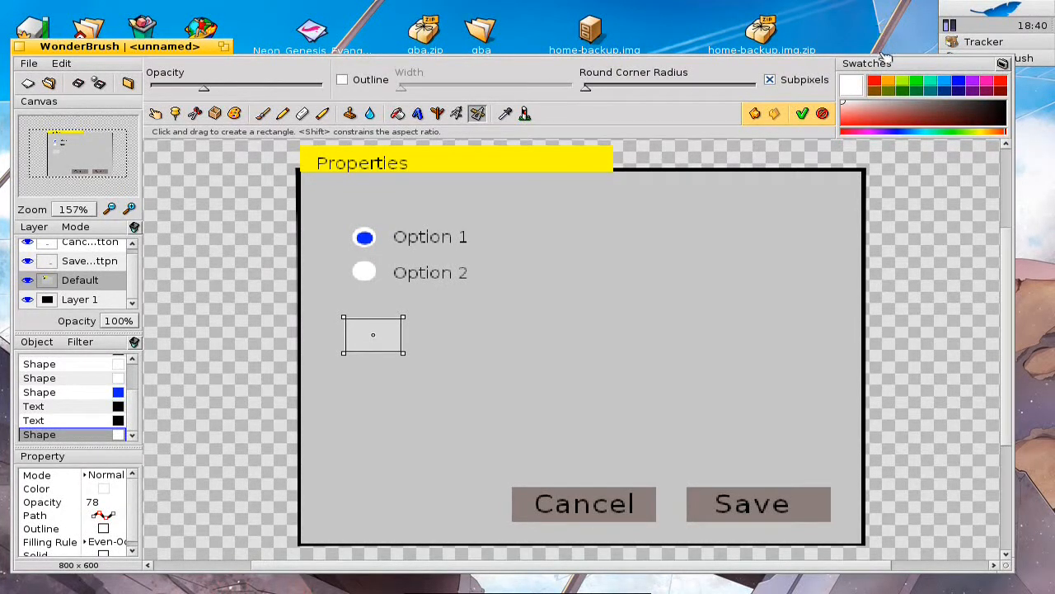
{"action": "left_click_drag", "start_coordinate": [896, 113], "coordinate": [816, 97]}
{"action": "left_click_drag", "start_coordinate": [211, 90], "coordinate": [338, 91]}
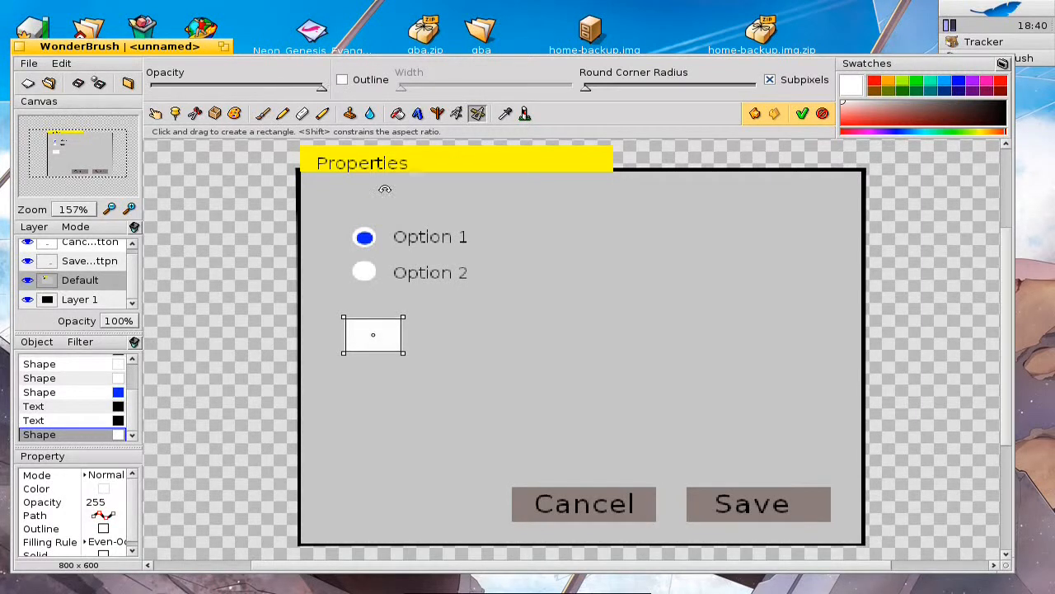
Shrink the white rectangle to a small checkbox square and brush a blue check mark over it.
{"action": "left_click_drag", "start_coordinate": [403, 353], "coordinate": [366, 322]}
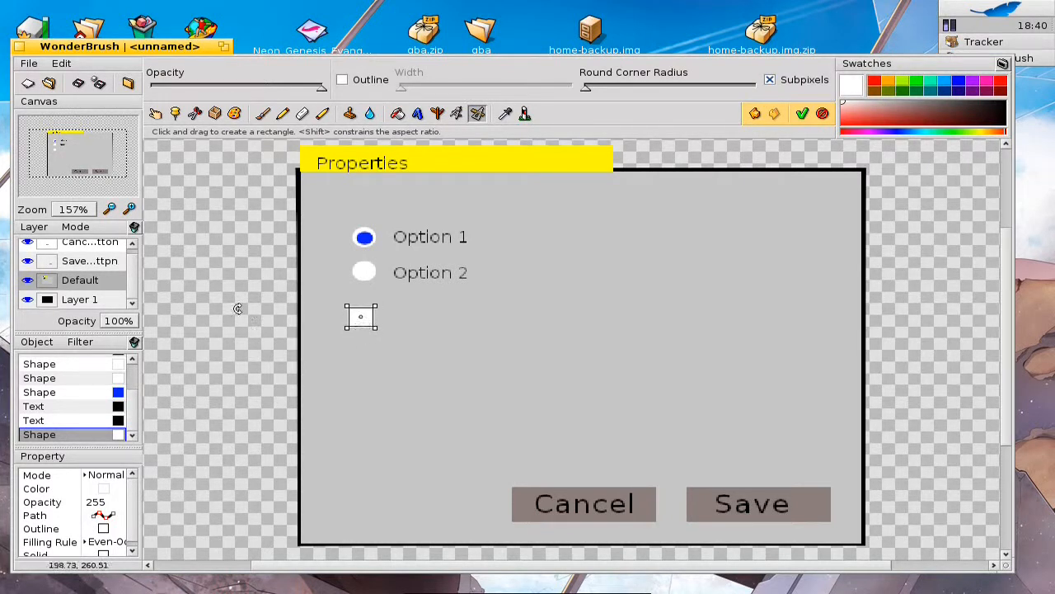
{"action": "left_click", "coordinate": [265, 114]}
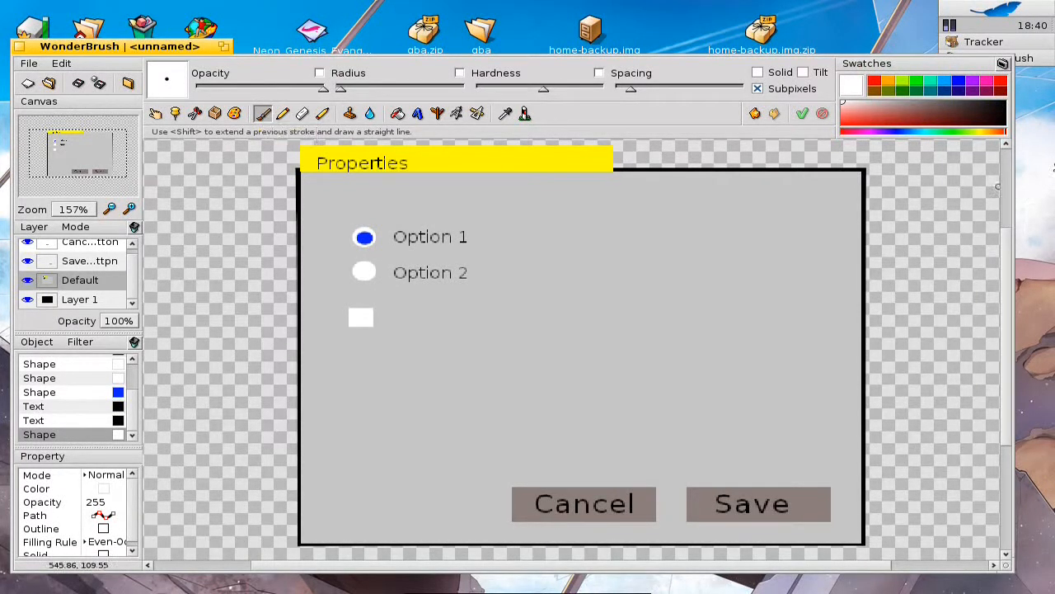
{"action": "left_click", "coordinate": [963, 81]}
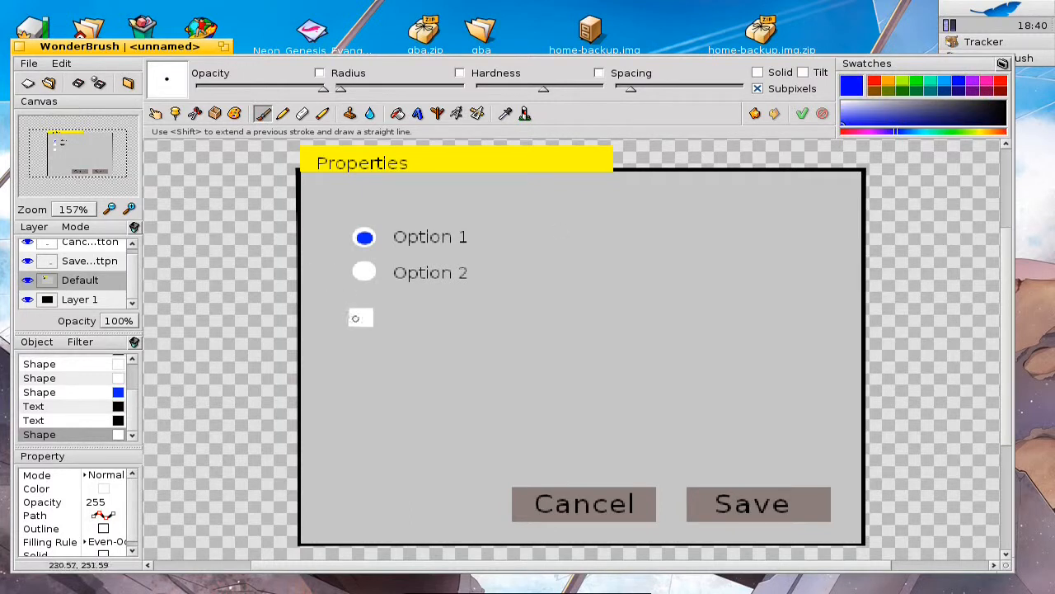
{"action": "left_click", "coordinate": [353, 316]}
{"action": "mouse_move", "coordinate": [353, 317]}
{"action": "left_mouse_down"}
{"action": "mouse_move", "coordinate": [362, 323]}
{"action": "mouse_move", "coordinate": [383, 300]}
{"action": "left_mouse_up"}
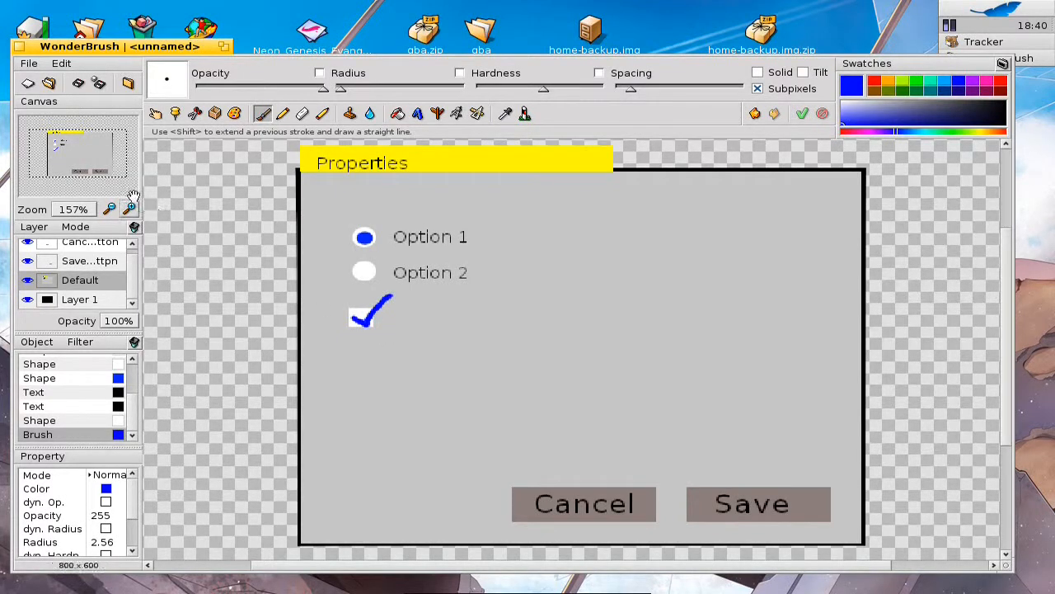
Add a black text label "Checkbox" beside the check-marked box and align its start with the option labels above.
{"action": "left_click", "coordinate": [418, 113]}
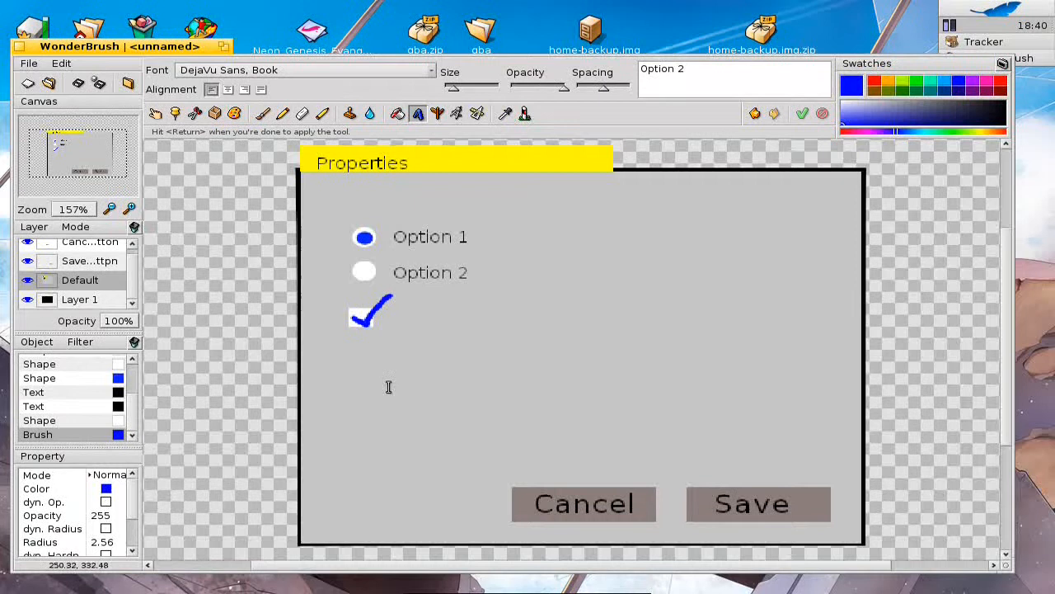
{"action": "left_click", "coordinate": [387, 321]}
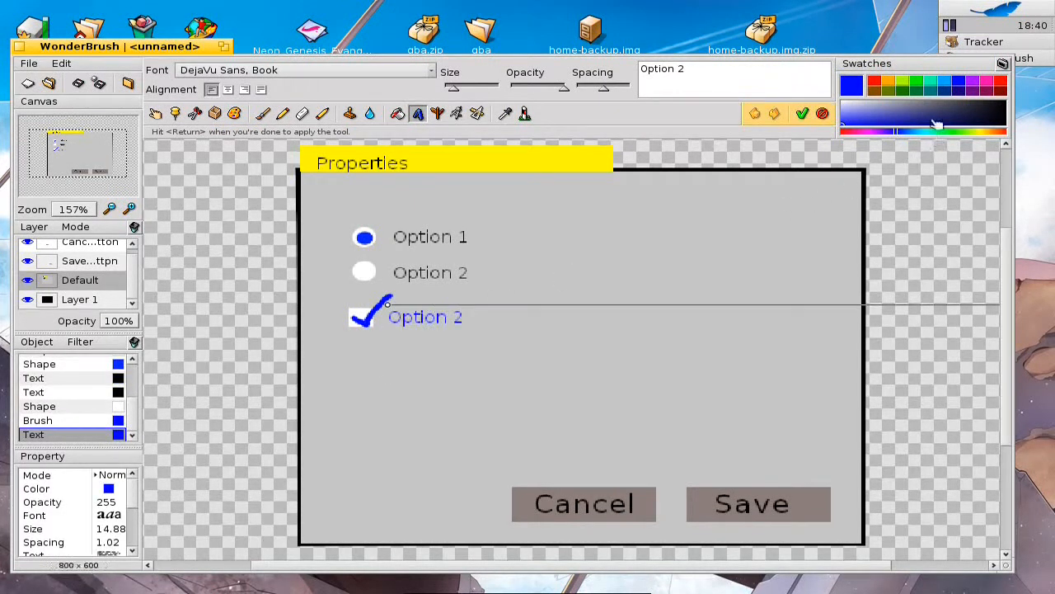
{"action": "left_click", "coordinate": [1001, 123]}
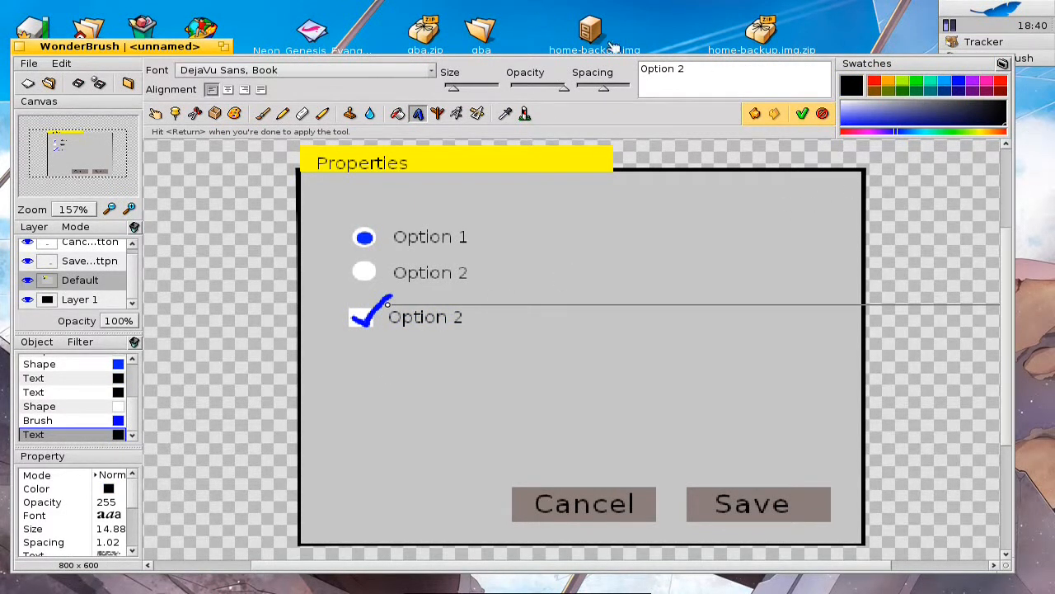
{"action": "left_click_drag", "start_coordinate": [681, 72], "coordinate": [648, 68]}
{"action": "type", "text": "Checkbox"}
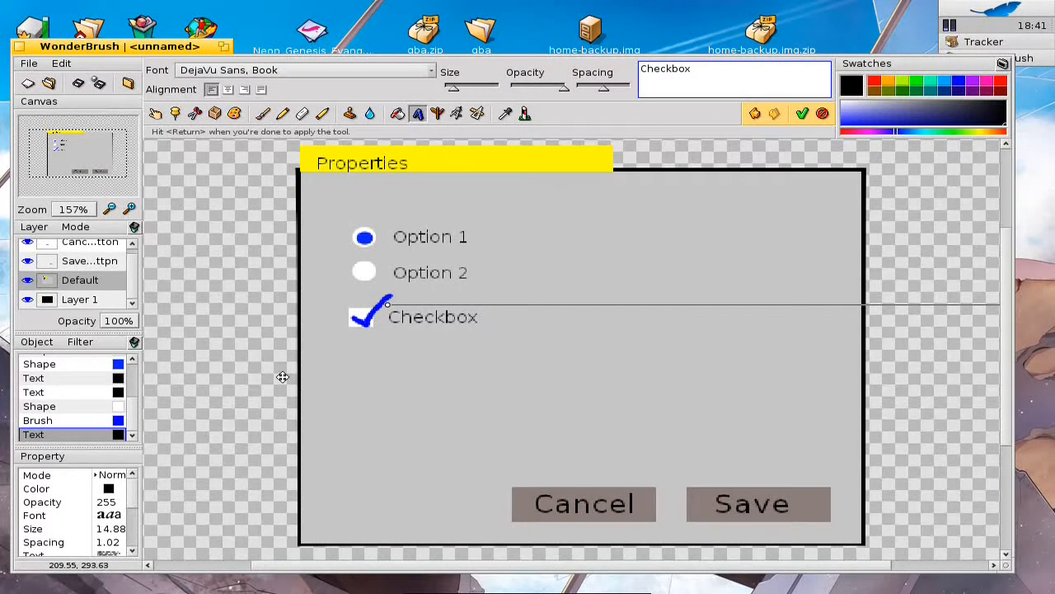
{"action": "left_click", "coordinate": [70, 432]}
{"action": "left_click", "coordinate": [58, 421]}
{"action": "left_click", "coordinate": [60, 434]}
{"action": "left_click_drag", "start_coordinate": [415, 317], "coordinate": [420, 319]}
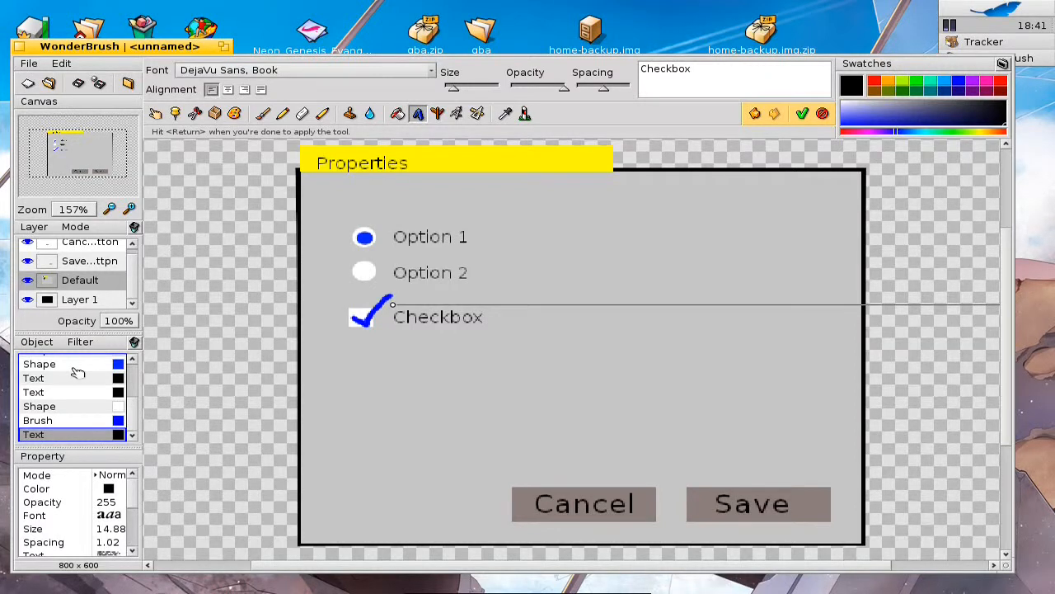
Draw a long grey rectangle below the checkbox row and extend it to form a wider, slightly taller dropdown bar.
{"action": "left_click", "coordinate": [478, 114]}
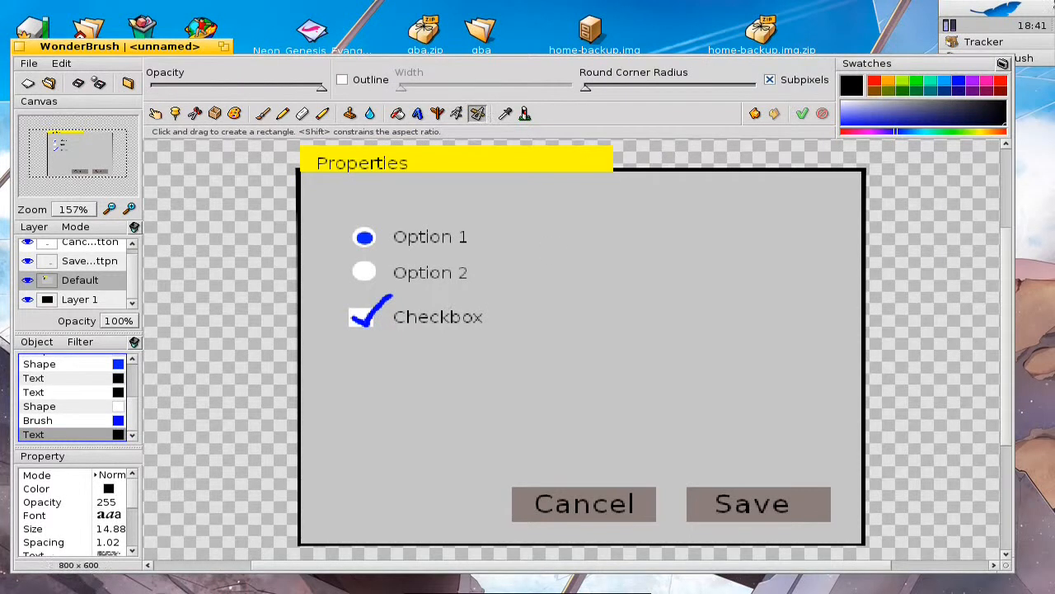
{"action": "mouse_move", "coordinate": [908, 113]}
{"action": "left_mouse_down"}
{"action": "mouse_move", "coordinate": [925, 105]}
{"action": "mouse_move", "coordinate": [902, 101]}
{"action": "left_mouse_up"}
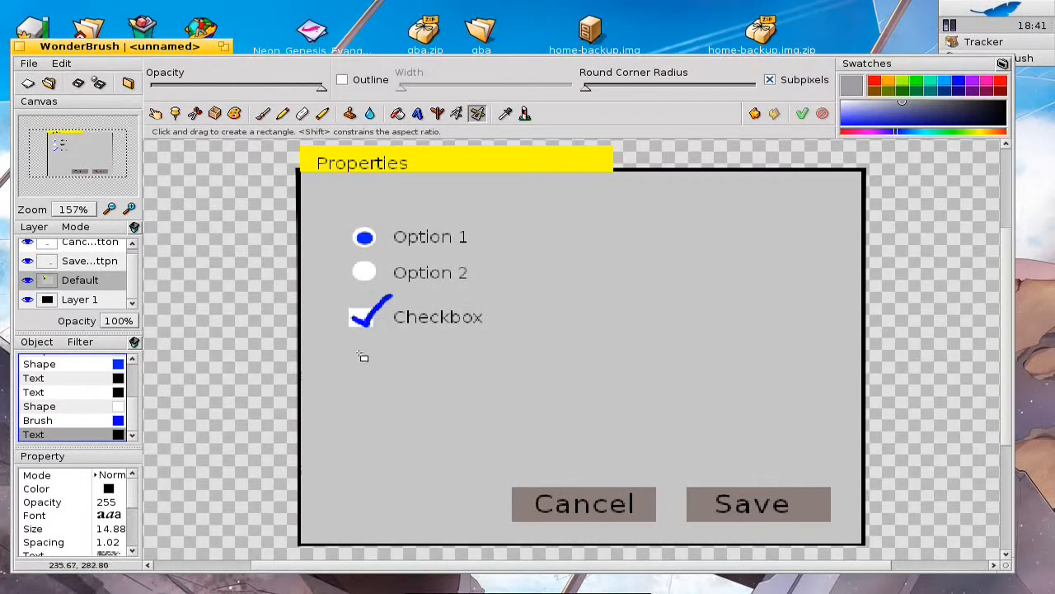
{"action": "mouse_move", "coordinate": [350, 360]}
{"action": "left_mouse_down"}
{"action": "mouse_move", "coordinate": [470, 394]}
{"action": "mouse_move", "coordinate": [535, 377]}
{"action": "mouse_move", "coordinate": [607, 380]}
{"action": "left_mouse_up"}
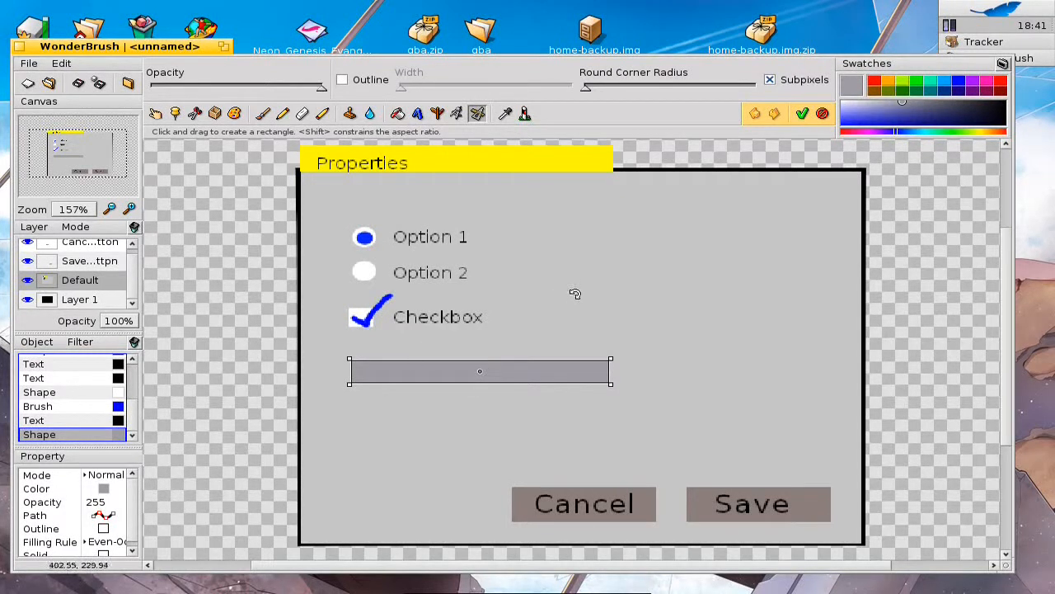
{"action": "left_click_drag", "start_coordinate": [611, 372], "coordinate": [711, 389]}
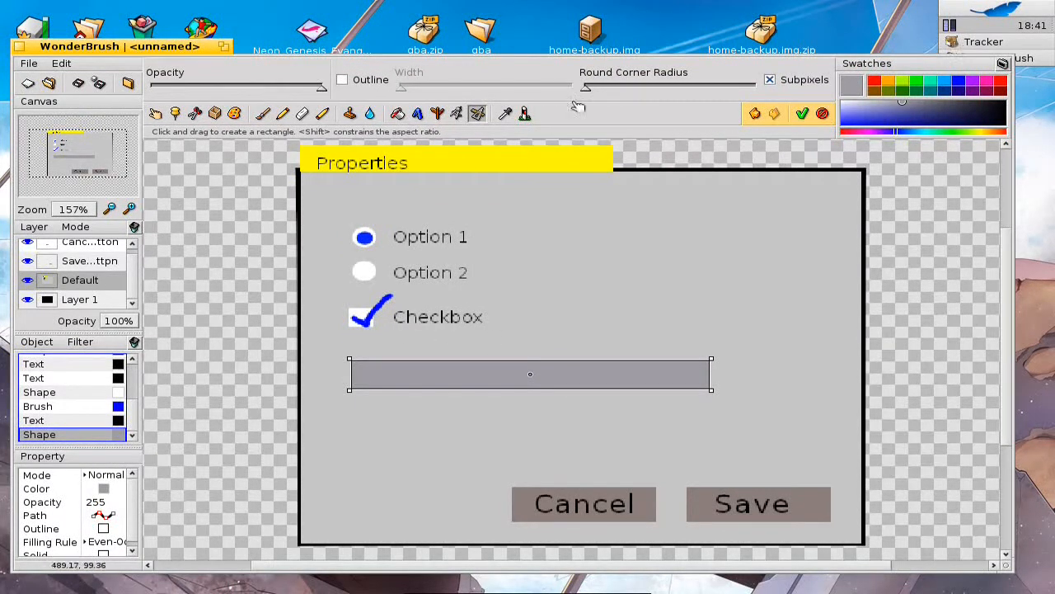
Brush a black downward chevron inside the right end of the grey dropdown bar.
{"action": "left_click", "coordinate": [264, 114]}
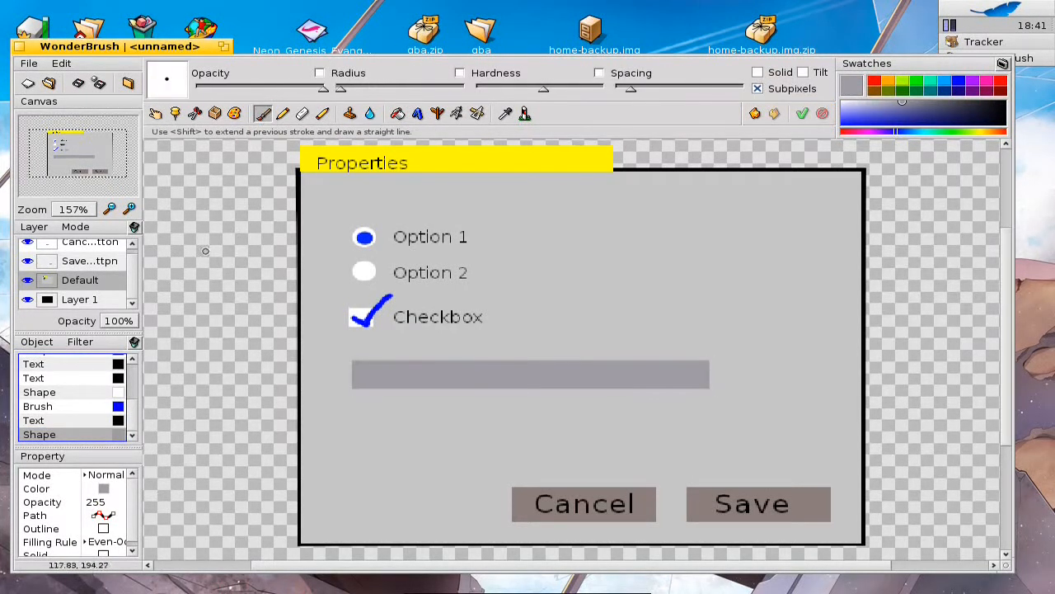
{"action": "left_click", "coordinate": [1003, 125]}
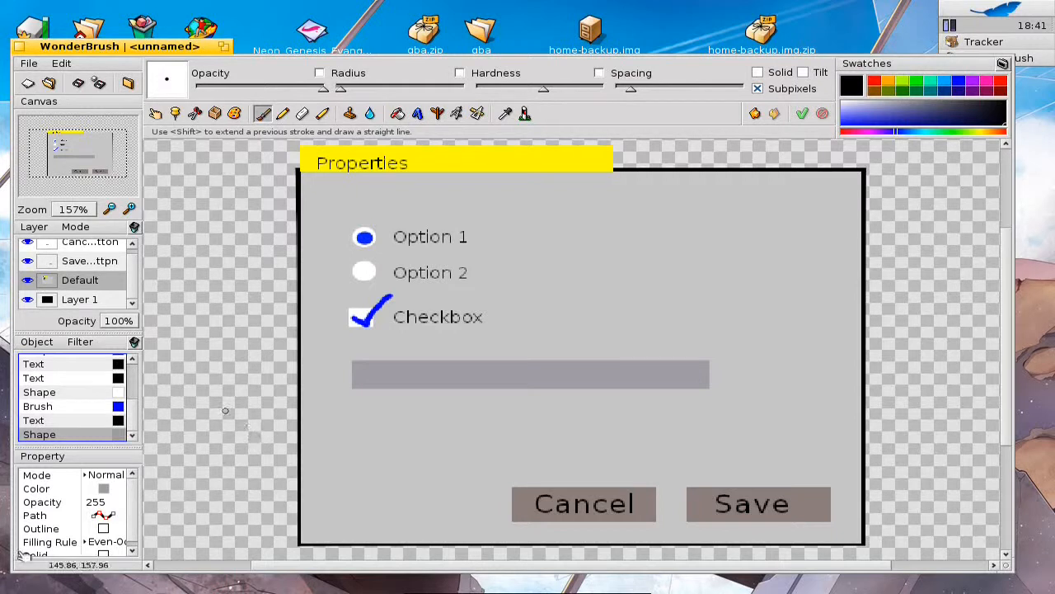
{"action": "left_click", "coordinate": [672, 369]}
{"action": "mouse_move", "coordinate": [672, 369]}
{"action": "left_mouse_down"}
{"action": "mouse_move", "coordinate": [689, 381]}
{"action": "mouse_move", "coordinate": [706, 365]}
{"action": "left_mouse_up"}
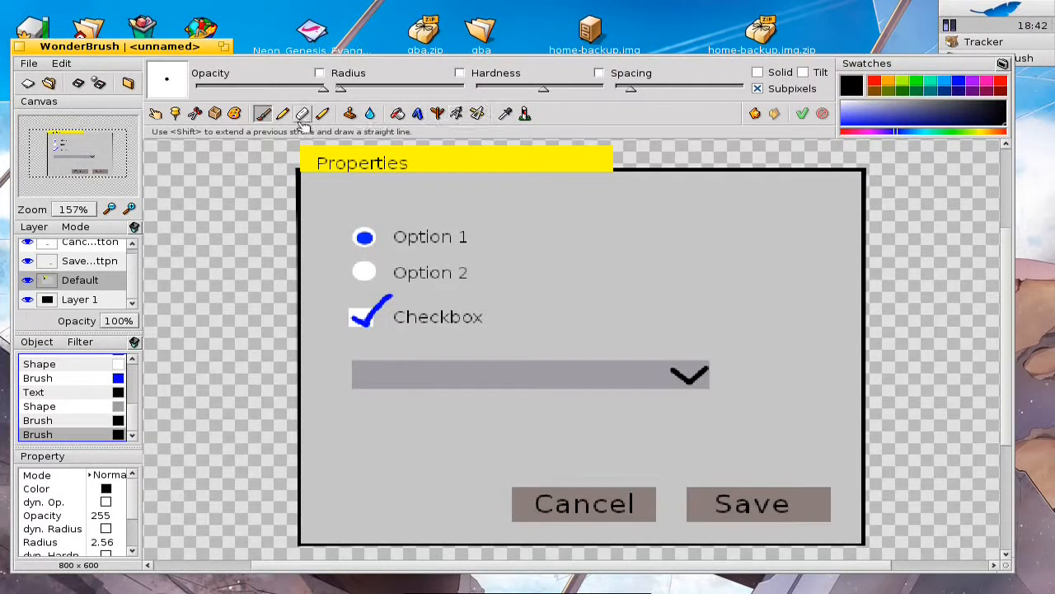
Add a black "Dropdown Item" label on the grey bar, enlarge its text to size 22.22 and centre it vertically in the bar.
{"action": "left_click", "coordinate": [417, 113]}
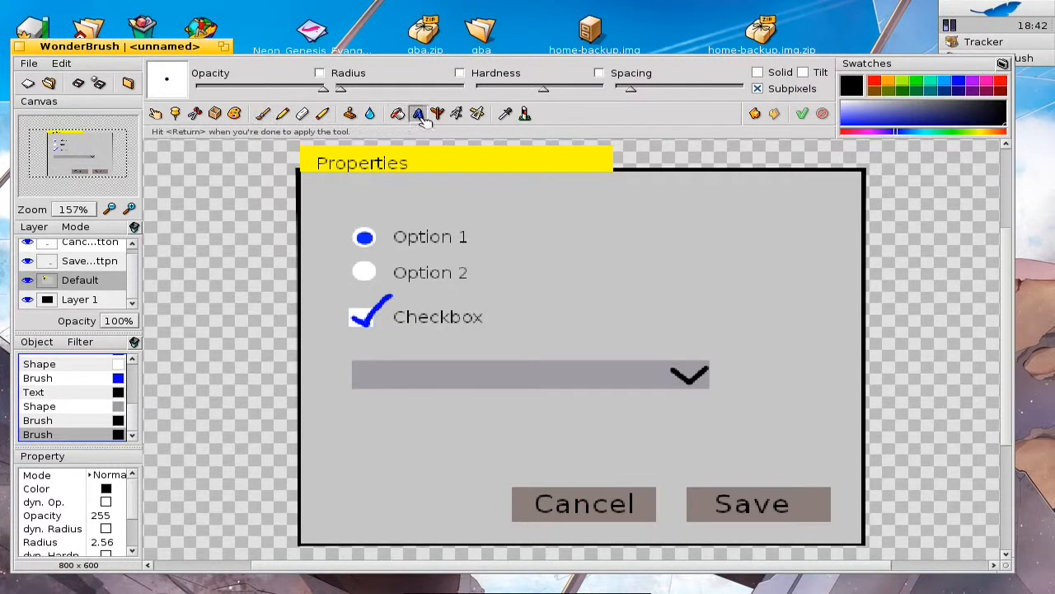
{"action": "left_click", "coordinate": [368, 381]}
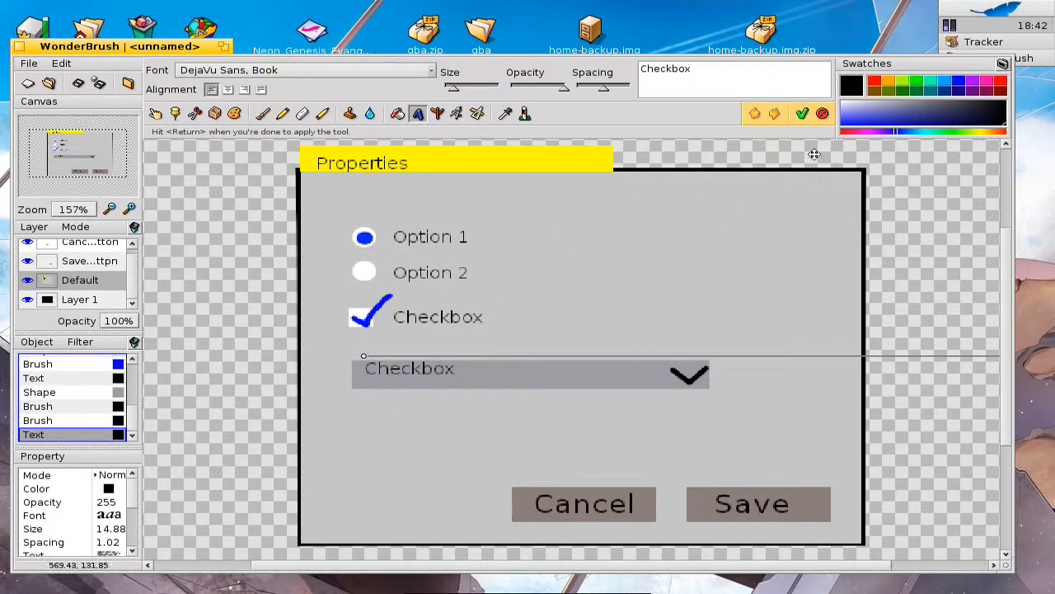
{"action": "left_click_drag", "start_coordinate": [701, 70], "coordinate": [642, 69]}
{"action": "type", "text": "Dropodo"}
{"action": "key", "text": "BackSpace"}
{"action": "key", "text": "BackSpace"}
{"action": "type", "text": "wn Item"}
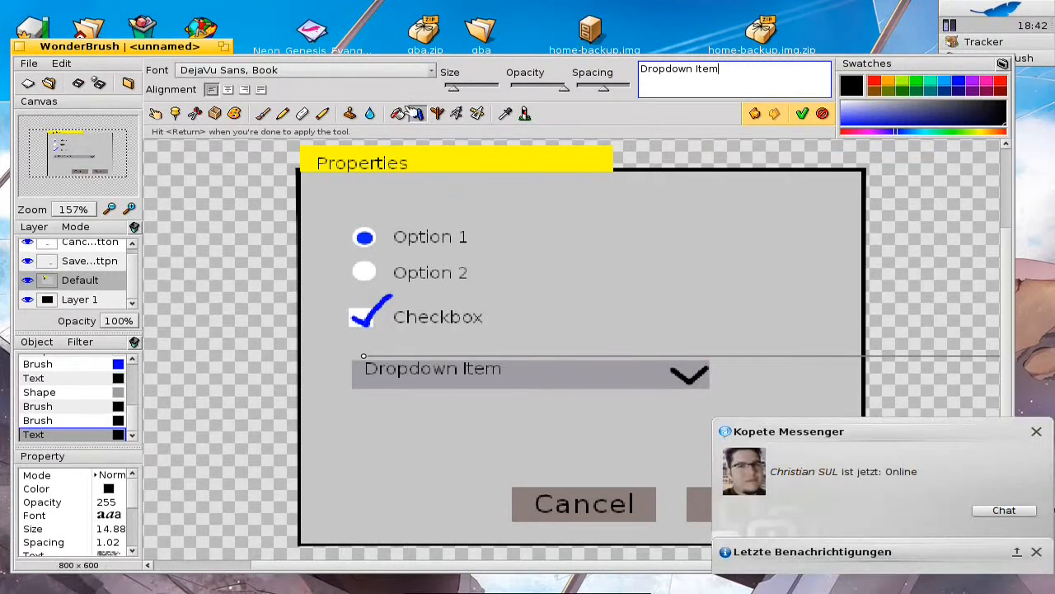
{"action": "mouse_move", "coordinate": [456, 90]}
{"action": "left_mouse_down"}
{"action": "mouse_move", "coordinate": [467, 92]}
{"action": "mouse_move", "coordinate": [459, 96]}
{"action": "left_mouse_up"}
{"action": "left_click_drag", "start_coordinate": [423, 367], "coordinate": [443, 378]}
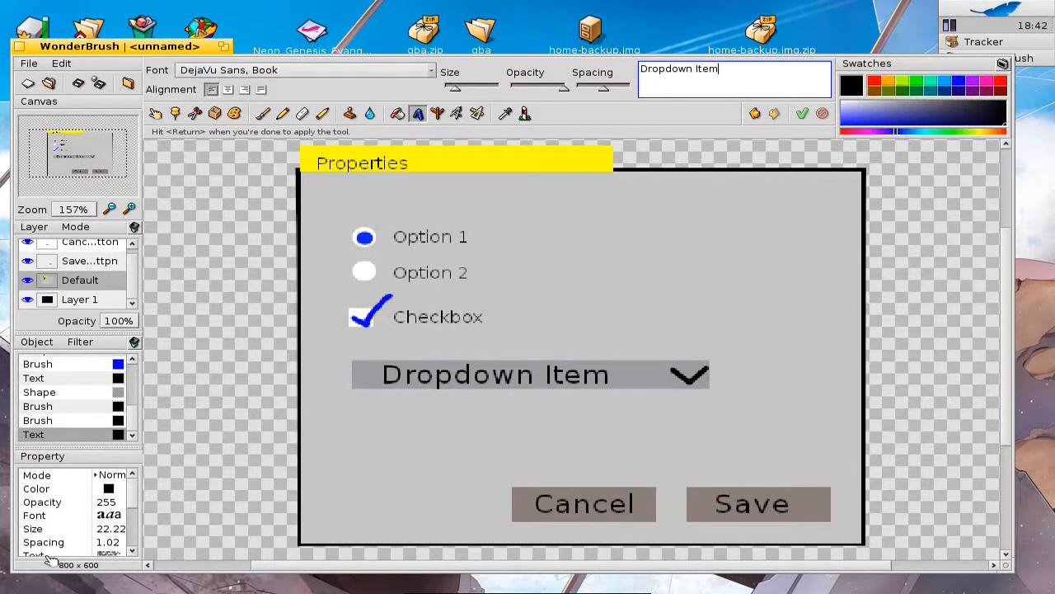
Move the yellow title tab shape 3 pixels left so it lines up with the window frame's edge.
{"action": "scroll", "coordinate": [137, 412], "scroll_direction": "up", "scroll_amount": 5}
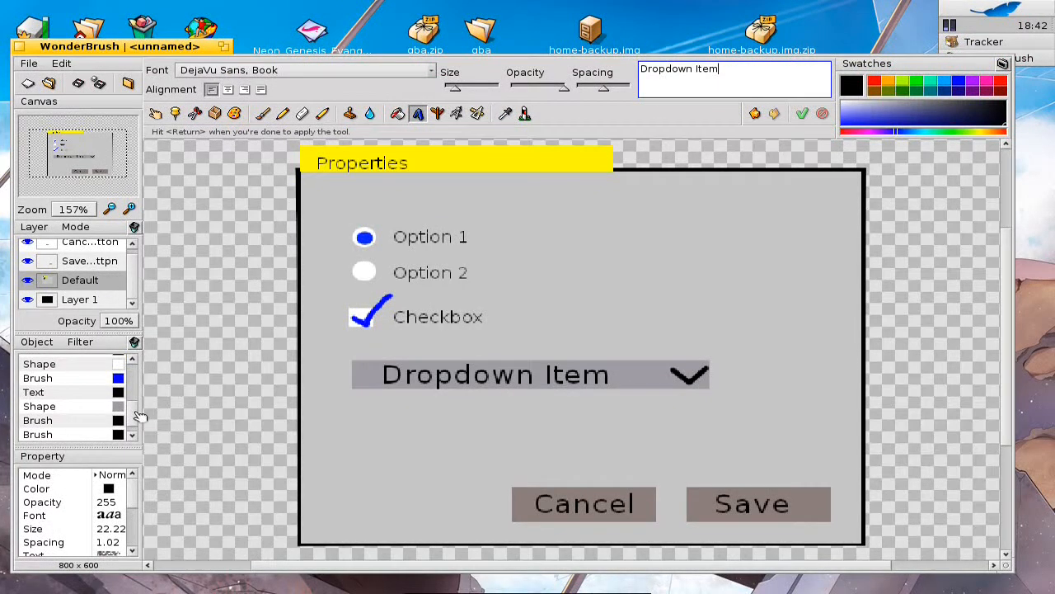
{"action": "left_click_drag", "start_coordinate": [136, 395], "coordinate": [131, 376]}
{"action": "left_click", "coordinate": [89, 374]}
{"action": "left_click", "coordinate": [94, 376]}
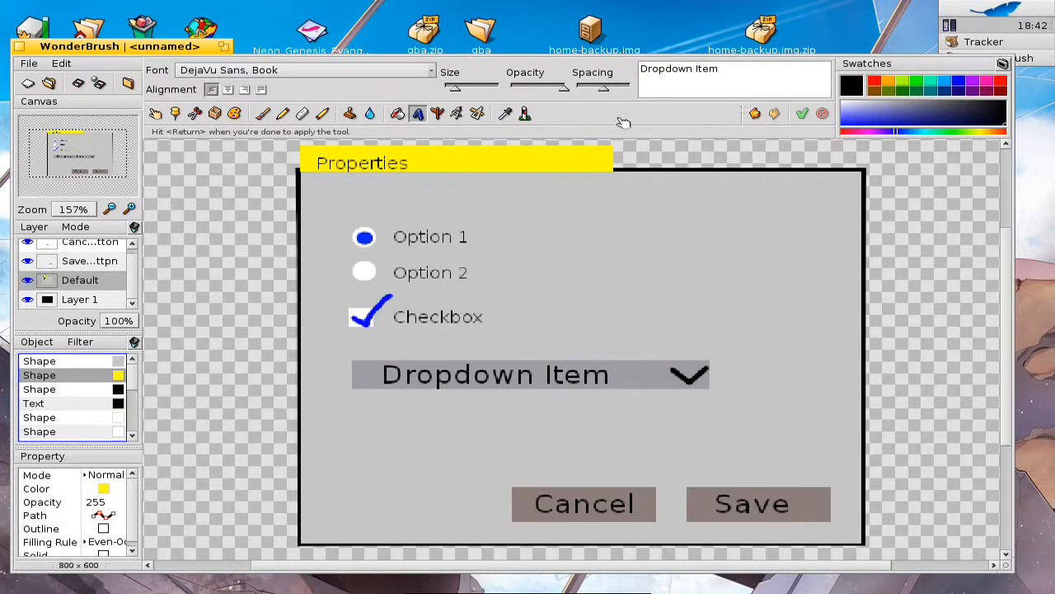
{"action": "left_click", "coordinate": [217, 116]}
{"action": "key", "text": "Left"}
{"action": "key", "text": "Left"}
{"action": "key", "text": "Left"}
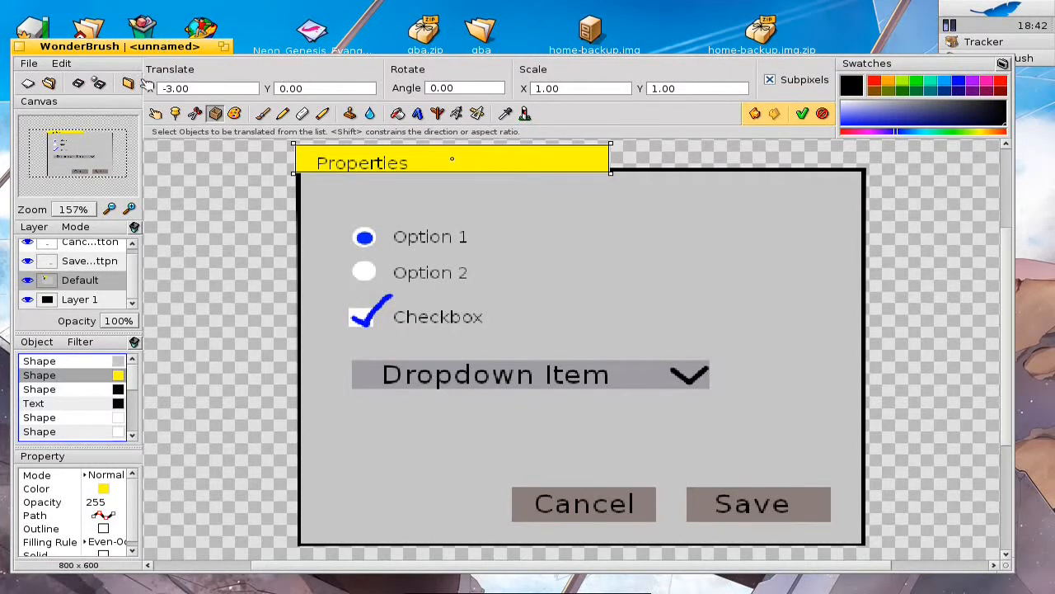
Move the Properties title text 6 pixels left and 3 pixels up within the yellow tab.
{"action": "left_click", "coordinate": [34, 403]}
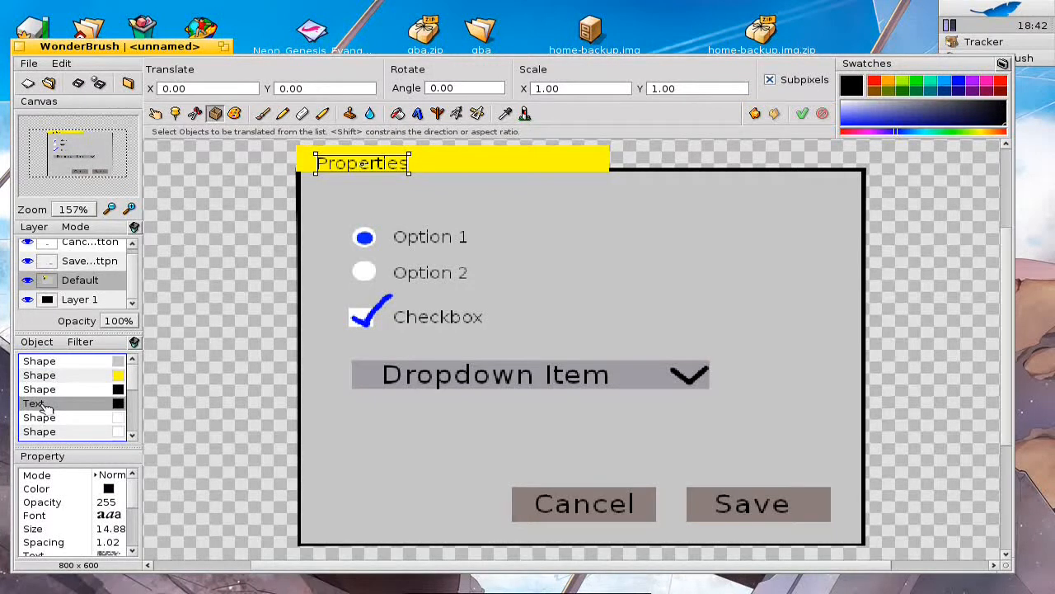
{"action": "left_click_drag", "start_coordinate": [326, 163], "coordinate": [327, 163]}
{"action": "key", "text": "Up"}
{"action": "key", "text": "Up"}
{"action": "key", "text": "Left"}
{"action": "key", "text": "Left"}
{"action": "key", "text": "Left"}
{"action": "key", "text": "Left"}
{"action": "key", "text": "Left"}
{"action": "key", "text": "Left"}
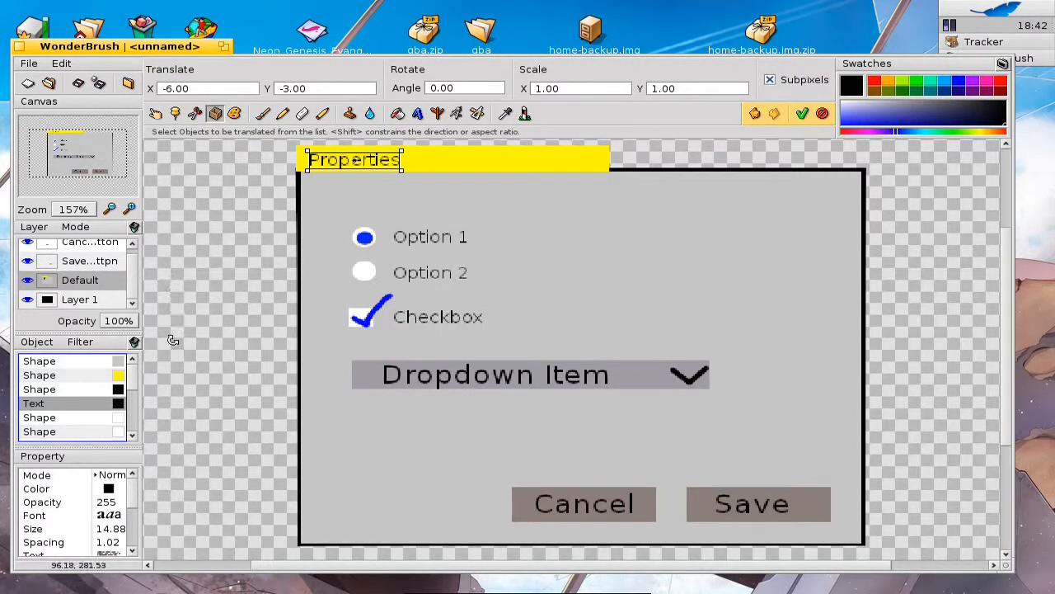
Select Layer 1, the bottom layer containing the black shape.
{"action": "left_click_drag", "start_coordinate": [69, 211], "coordinate": [65, 211]}
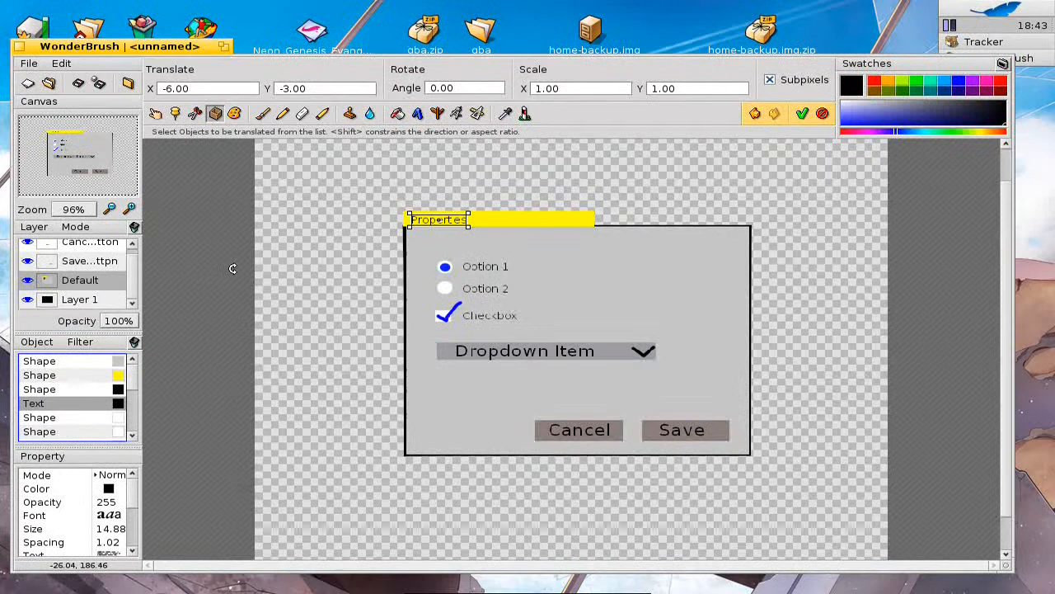
{"action": "left_click", "coordinate": [96, 300]}
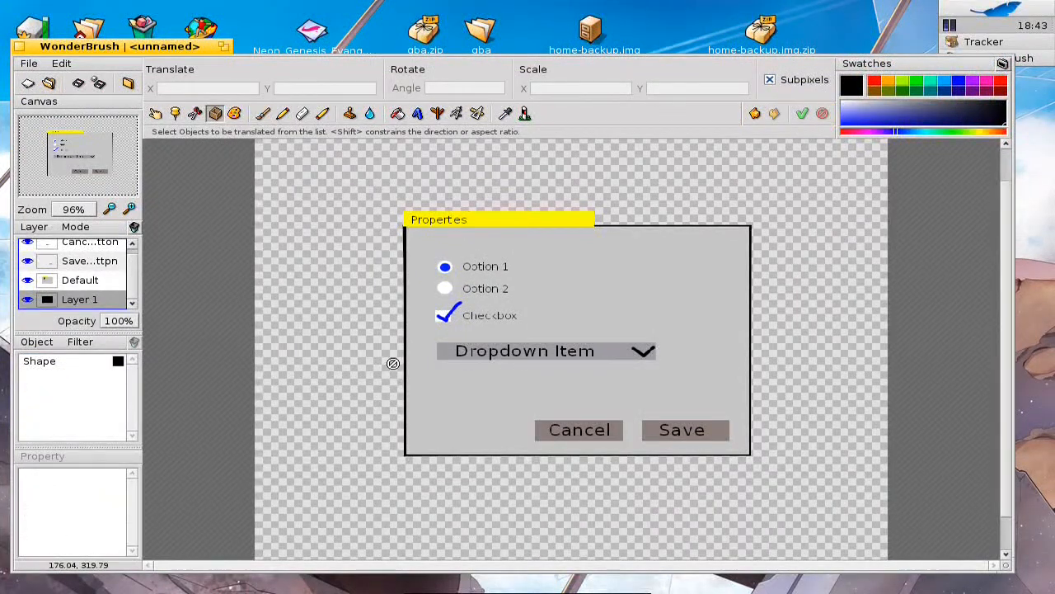